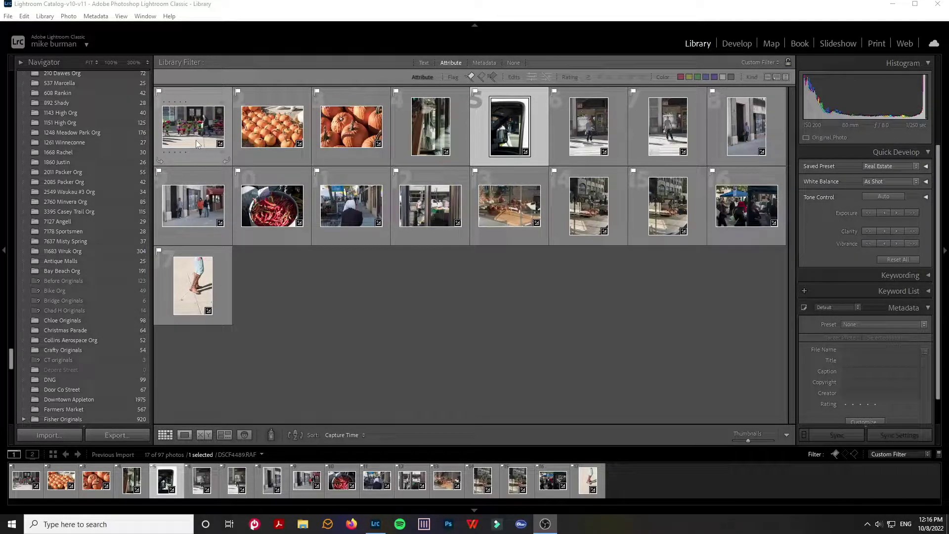
Select the flower-stand street photo in the Library grid and open it in Develop.
click(208, 130)
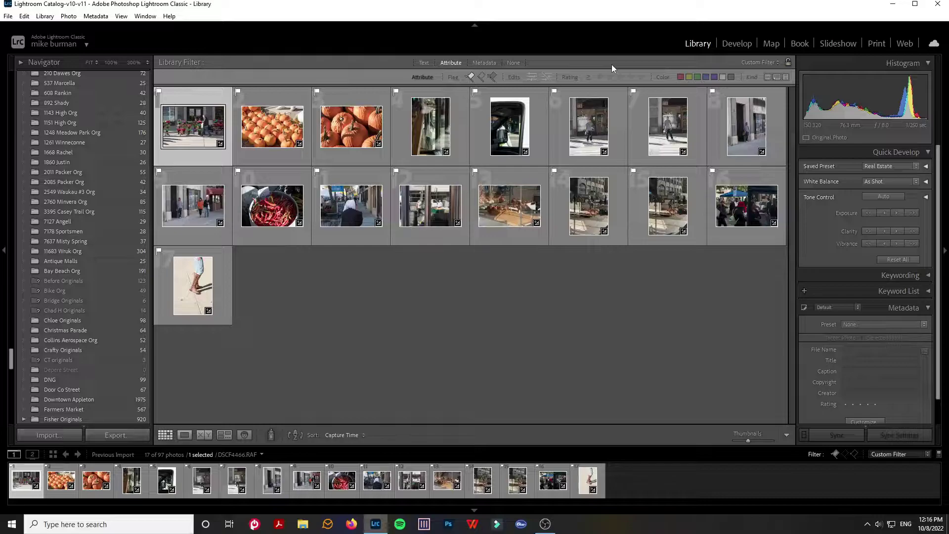
click(736, 44)
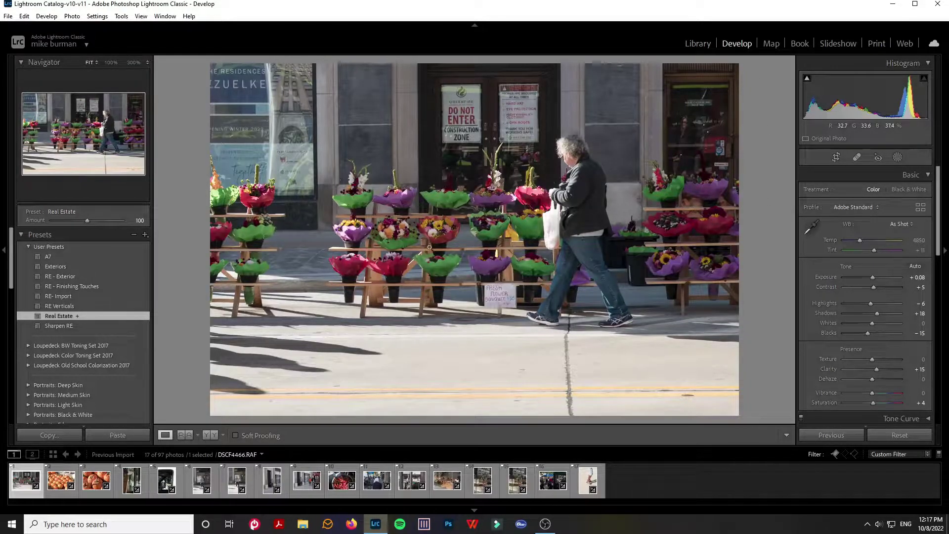
Tighten the crop around the stall and shopper and straighten the photo slightly.
click(836, 157)
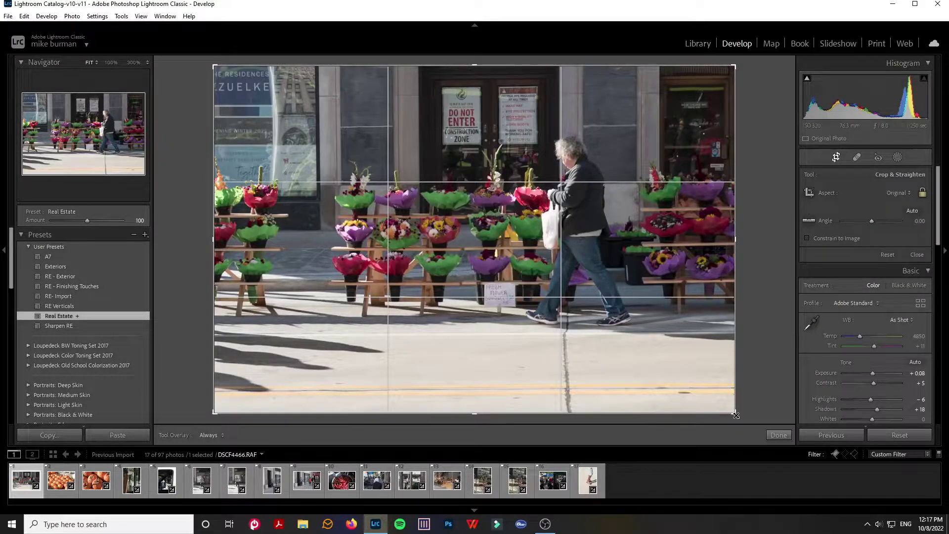
drag(736, 415, 644, 356)
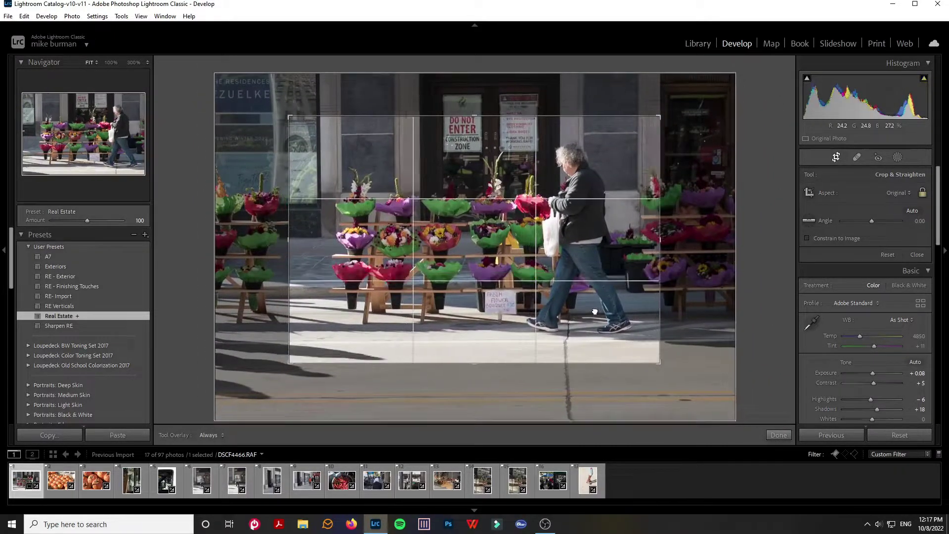
drag(595, 311, 590, 341)
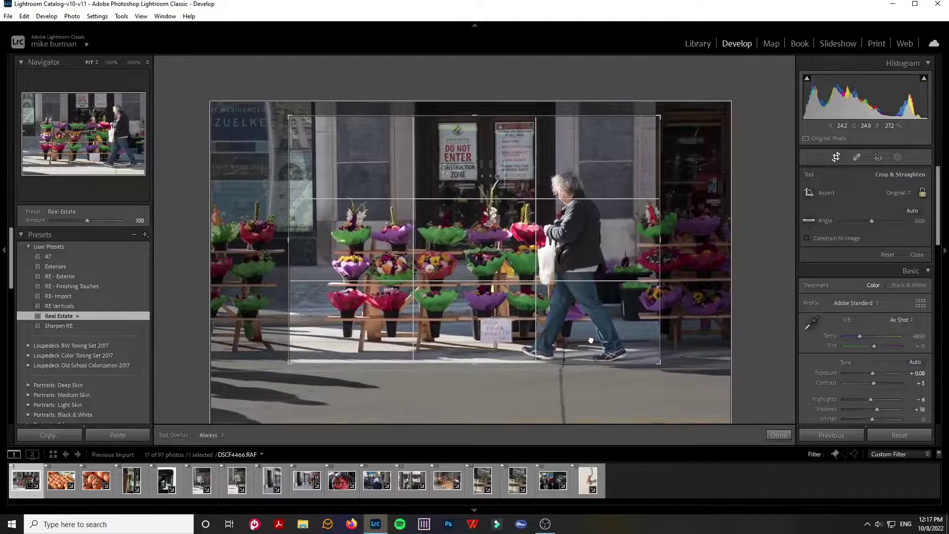
drag(660, 362, 682, 376)
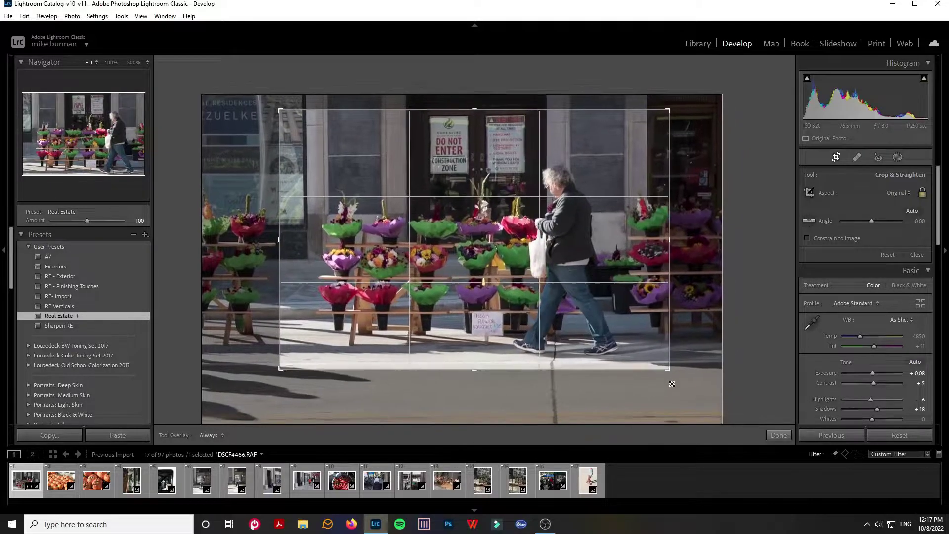
drag(734, 311, 733, 314)
key(Return)
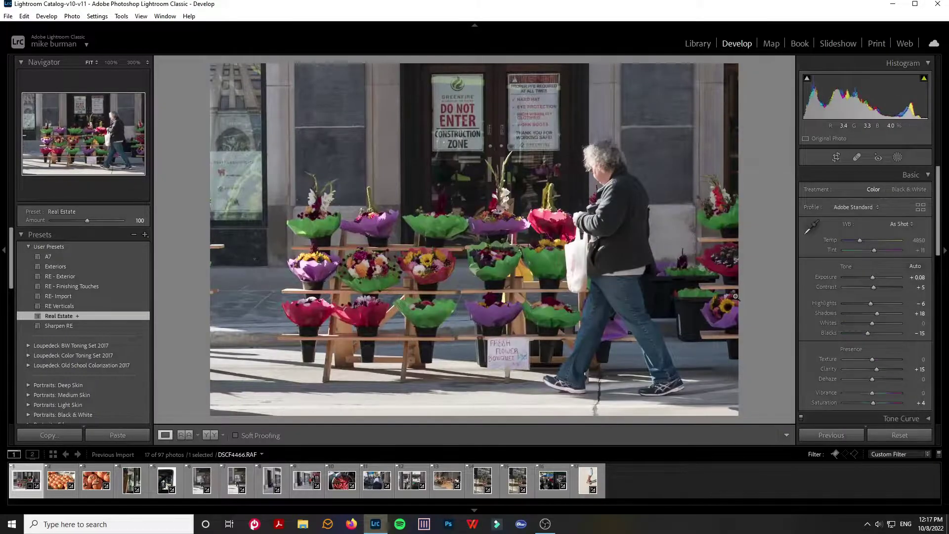
Re-crop the flower-stand photo to a 4 x 5 / 8 x 10 aspect ratio.
click(835, 159)
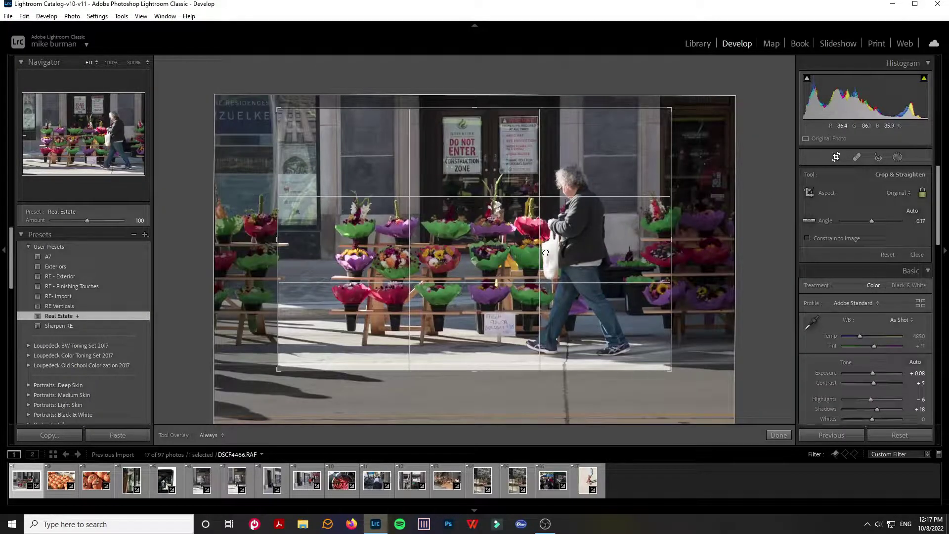
click(892, 194)
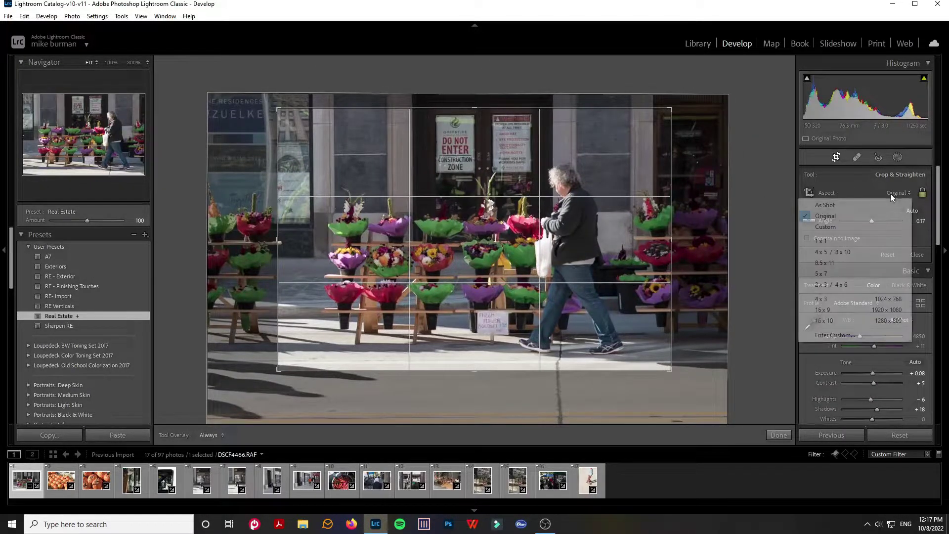
click(869, 252)
drag(532, 251, 537, 248)
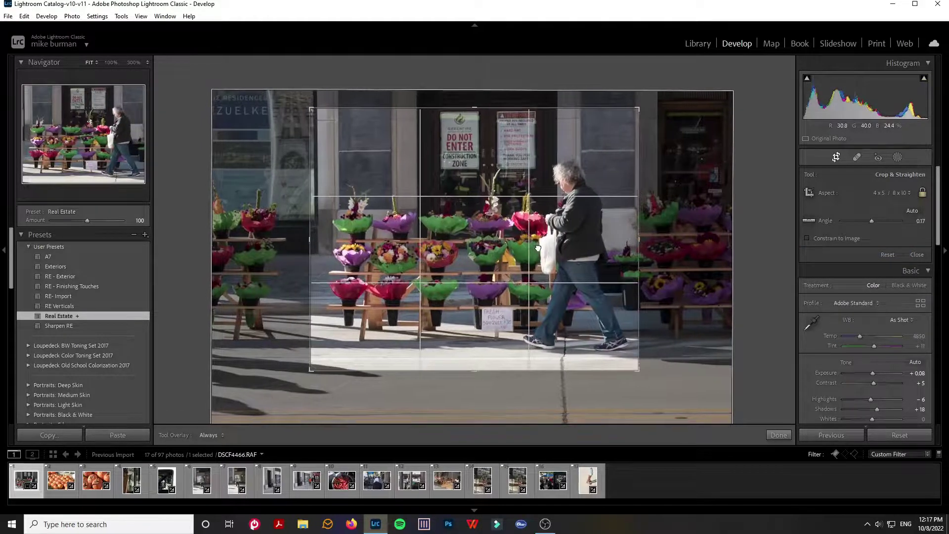
key(Return)
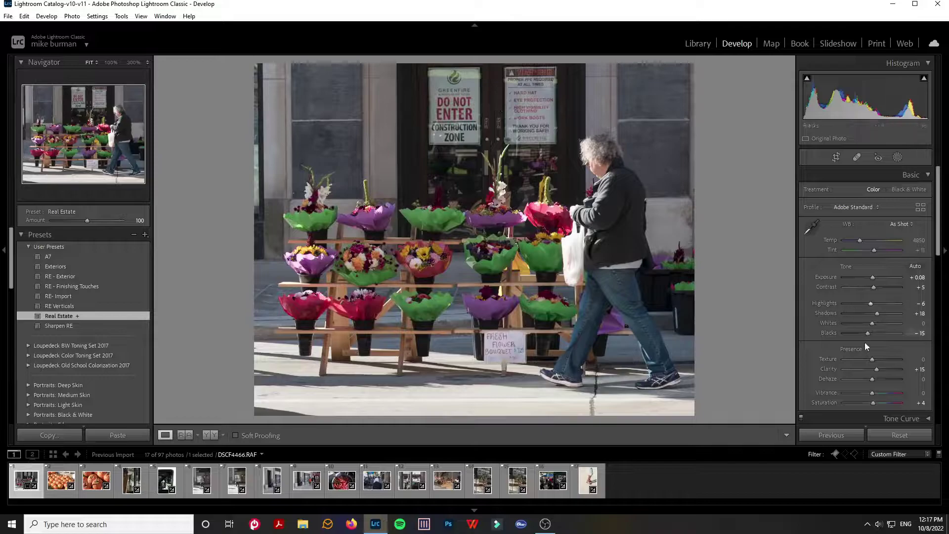
Add Texture +18, pull Shadows down to -28 and raise Exposure to +0.44.
click(876, 359)
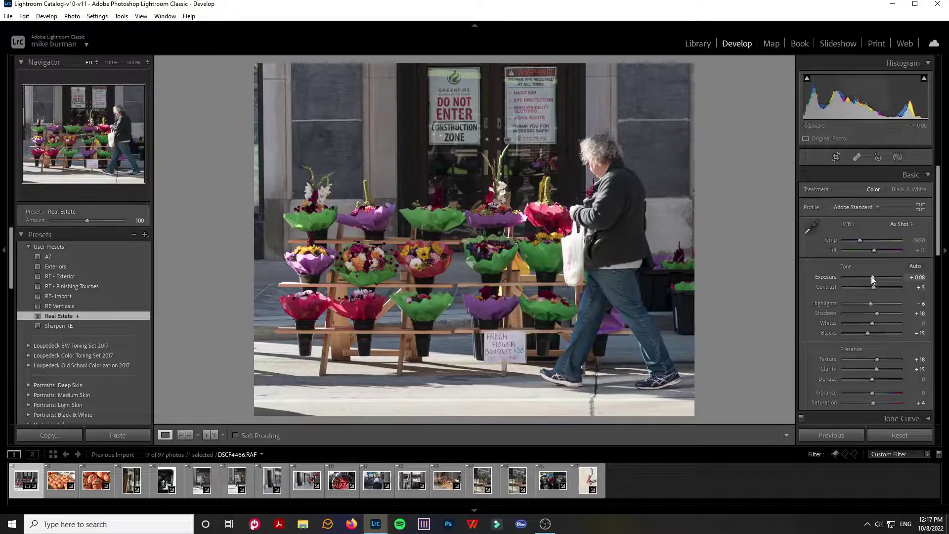
click(892, 313)
drag(891, 312, 864, 320)
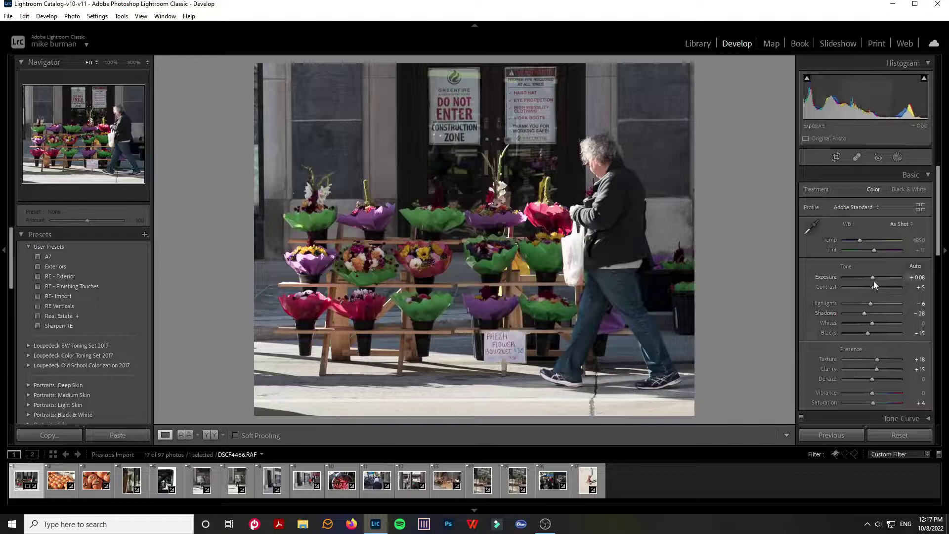
drag(874, 281, 876, 280)
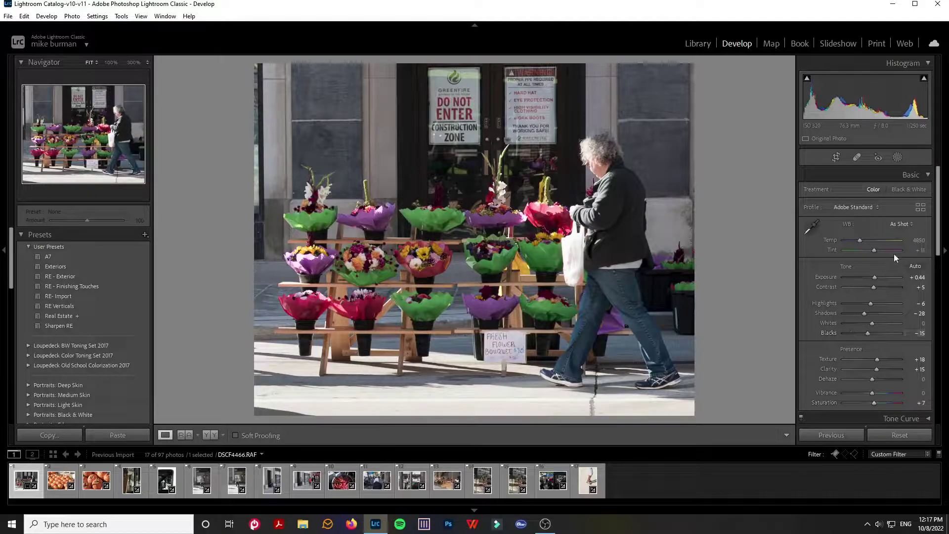
Preview black and white, return to colour, then set Highlights -82 and Exposure +0.70.
click(912, 190)
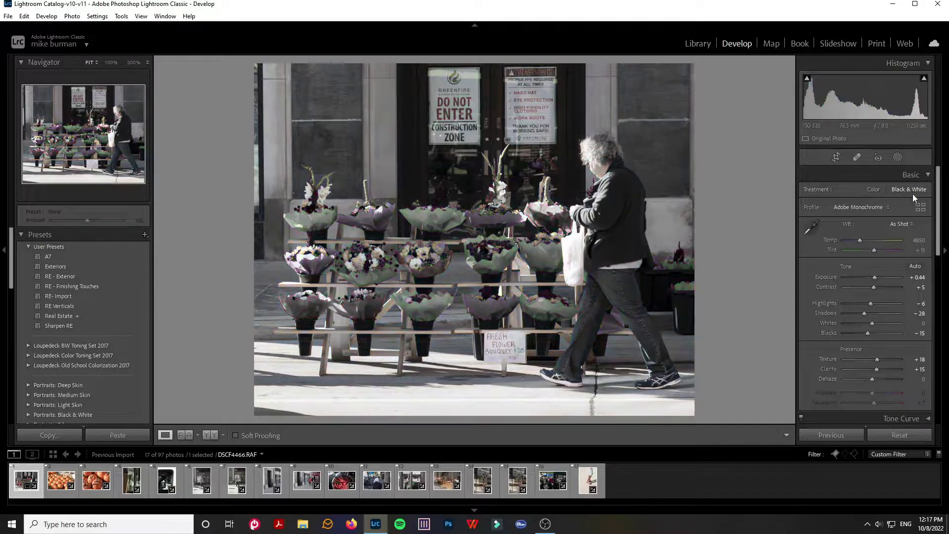
click(871, 189)
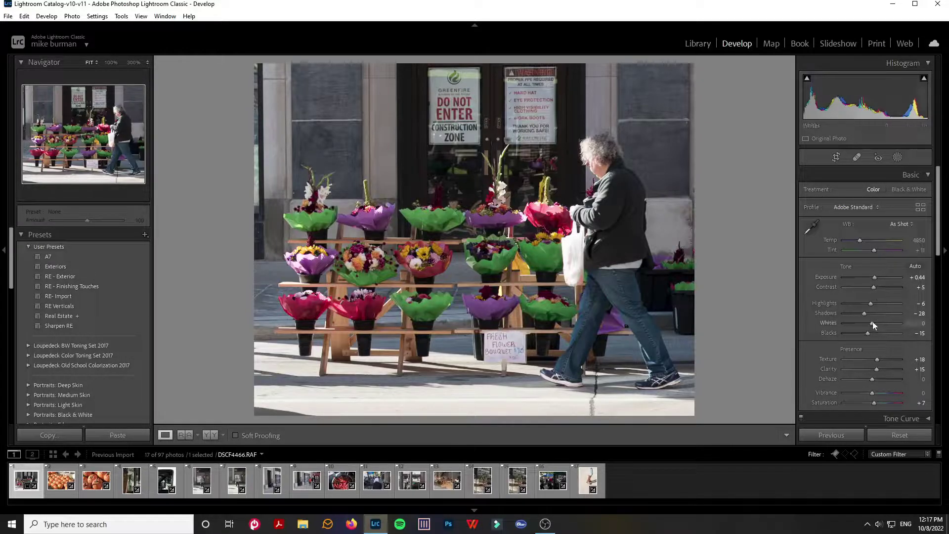
drag(867, 305, 846, 310)
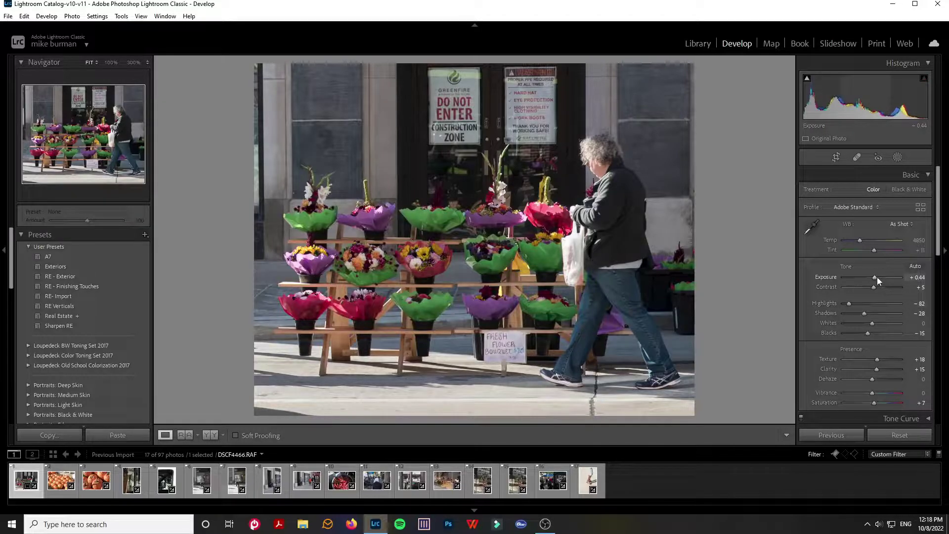
drag(876, 277, 879, 277)
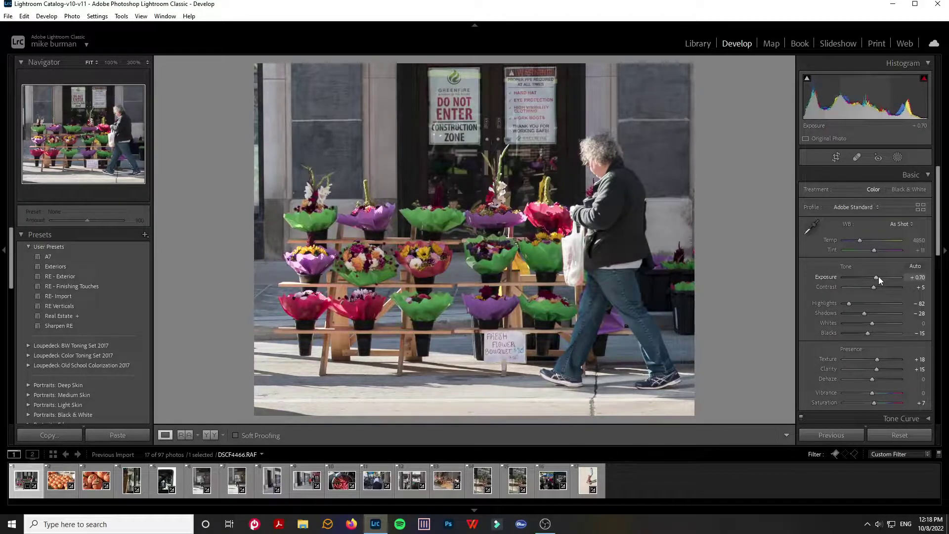
Crop the first pumpkin photo tightly, set Exposure to -0.70 and add Texture.
key(Right)
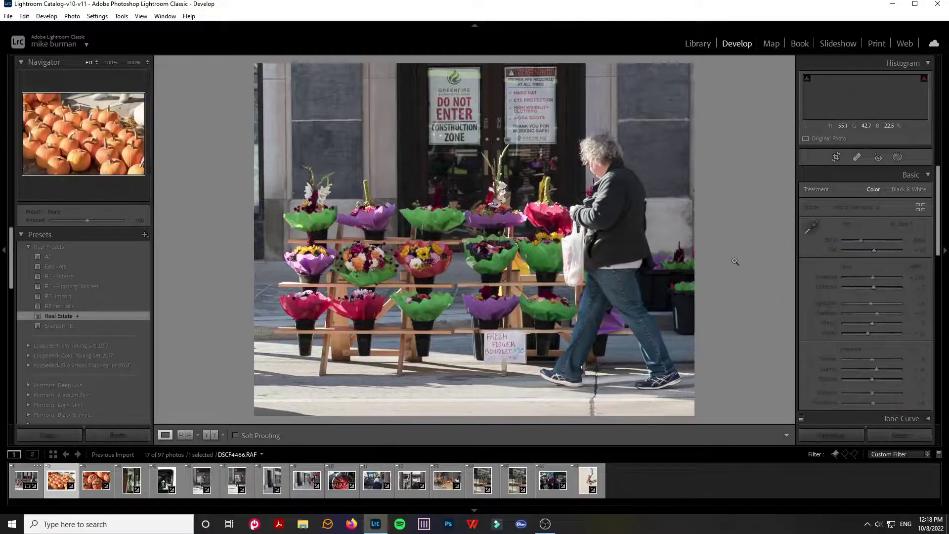
click(836, 156)
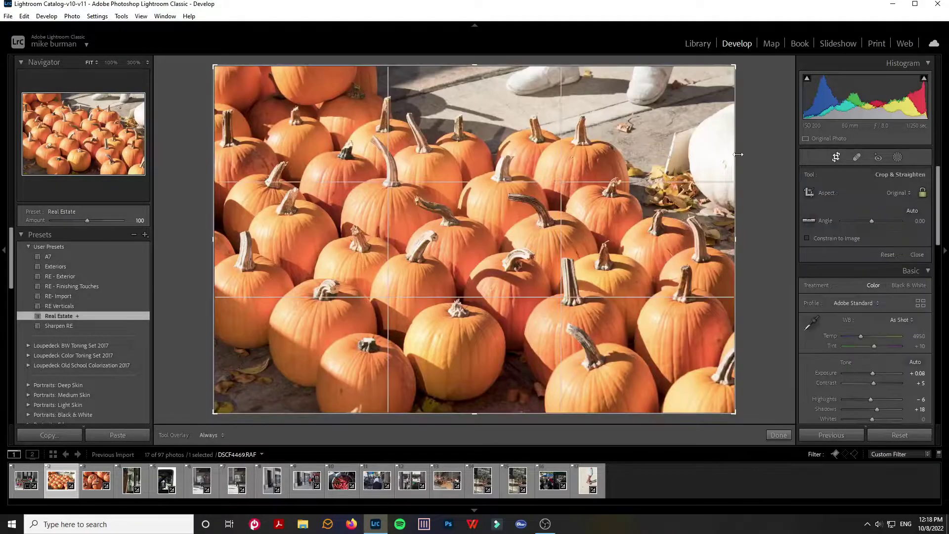
drag(736, 68, 567, 255)
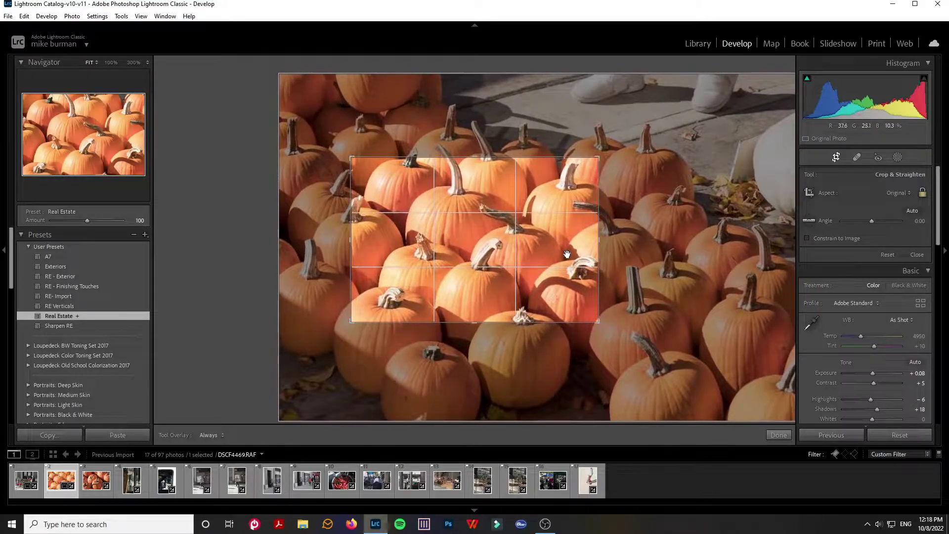
key(Return)
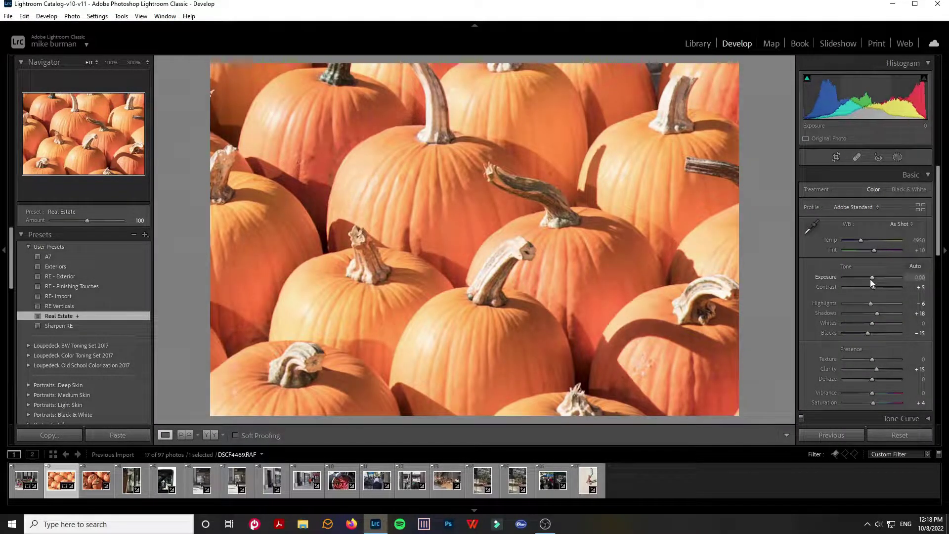
drag(870, 279, 864, 280)
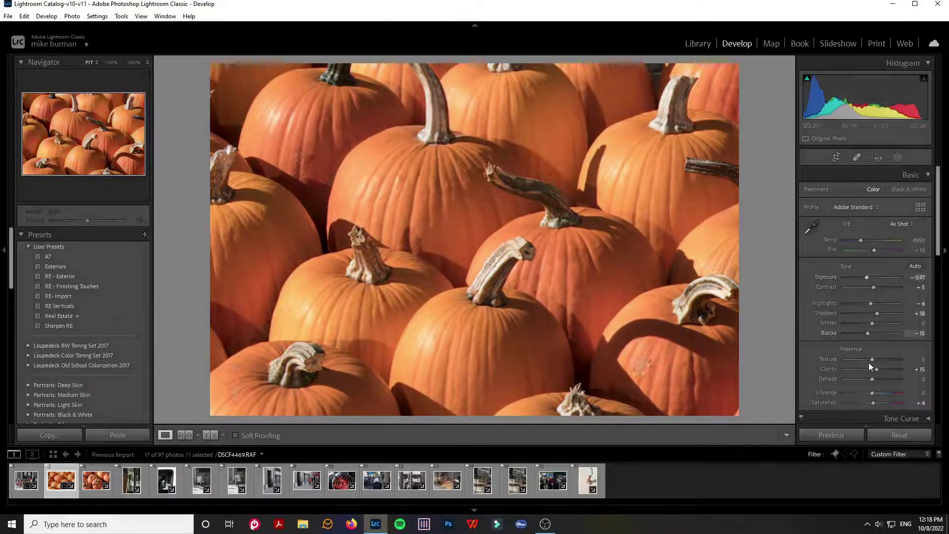
drag(870, 361, 877, 360)
drag(865, 277, 867, 278)
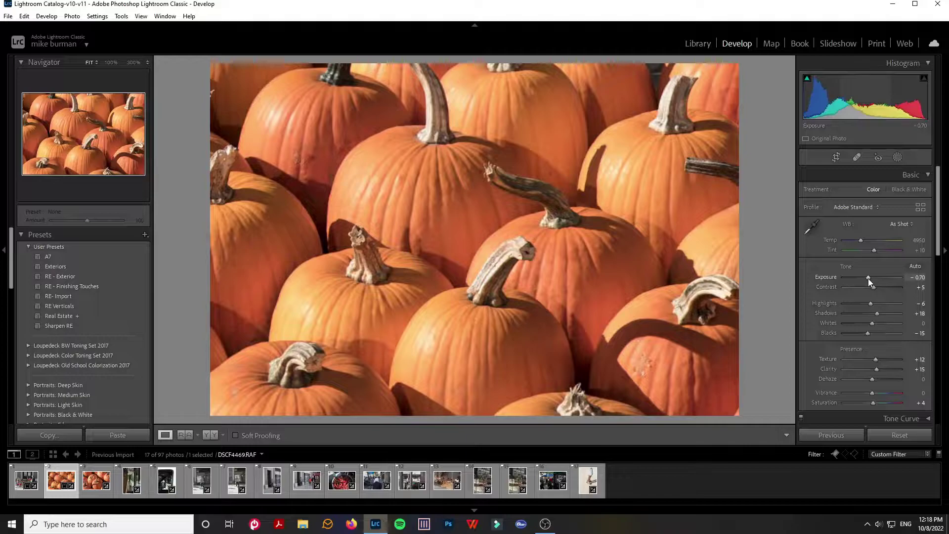
Reposition the pumpkins within the crop and zoom in to check fine detail.
key(r)
drag(533, 251, 569, 302)
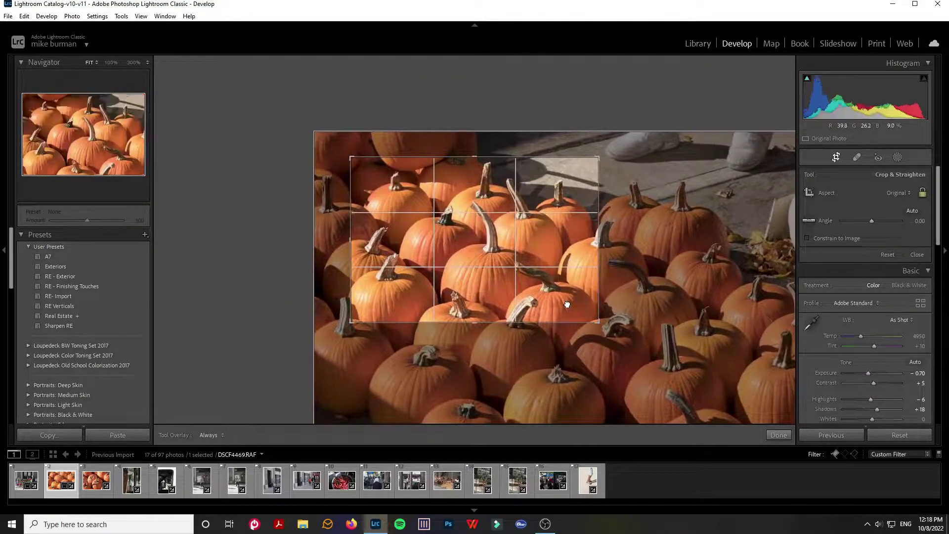
key(r)
click(562, 287)
click(562, 287)
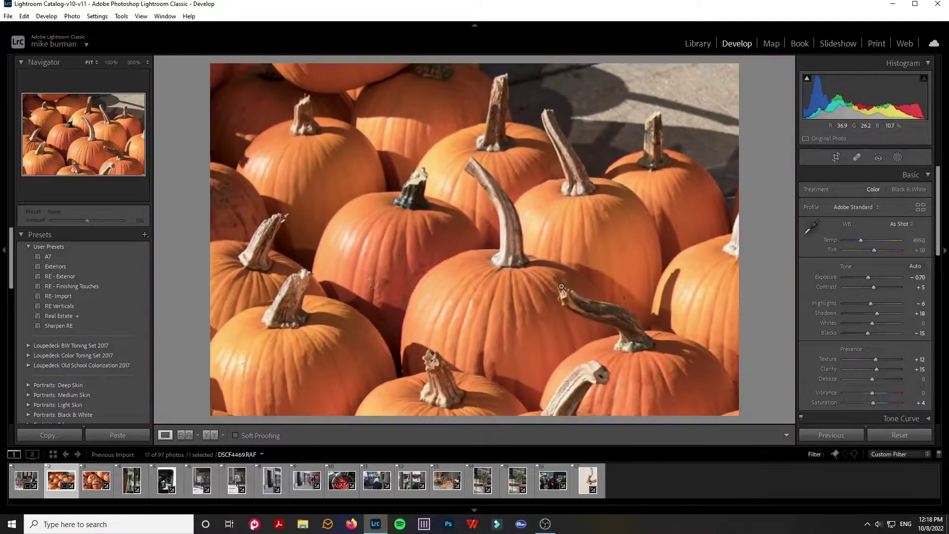
click(561, 286)
click(562, 287)
Shift the pumpkin crop twice more, then unflag the photo to move to DSCF4470.
click(835, 158)
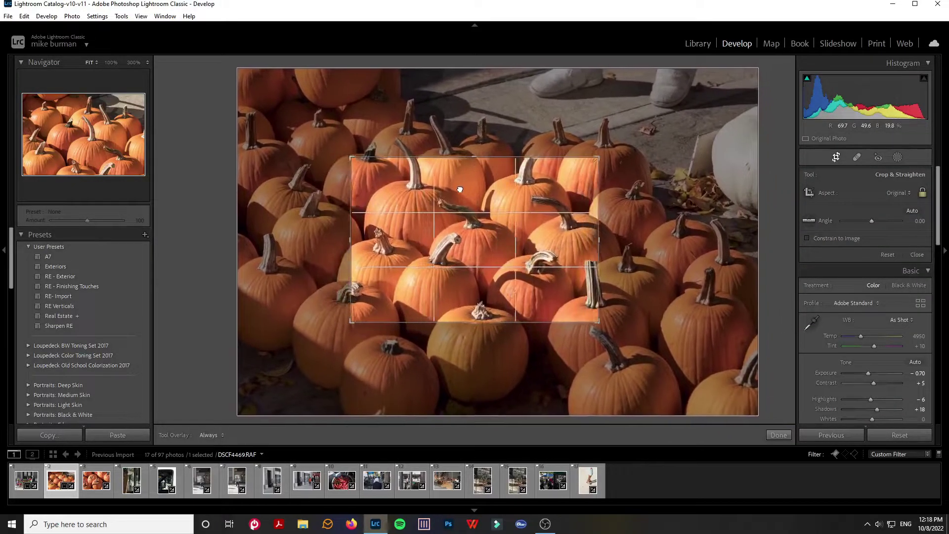
drag(459, 189, 441, 197)
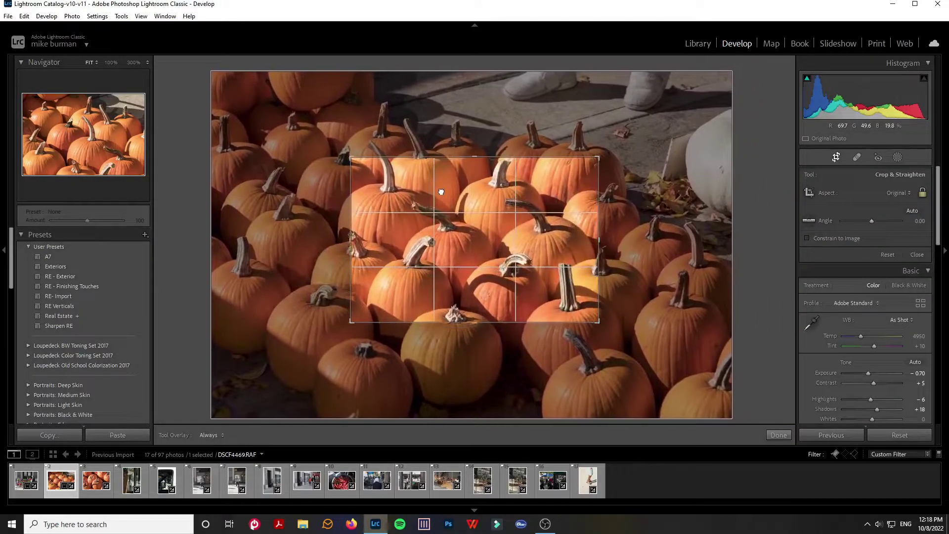
key(Return)
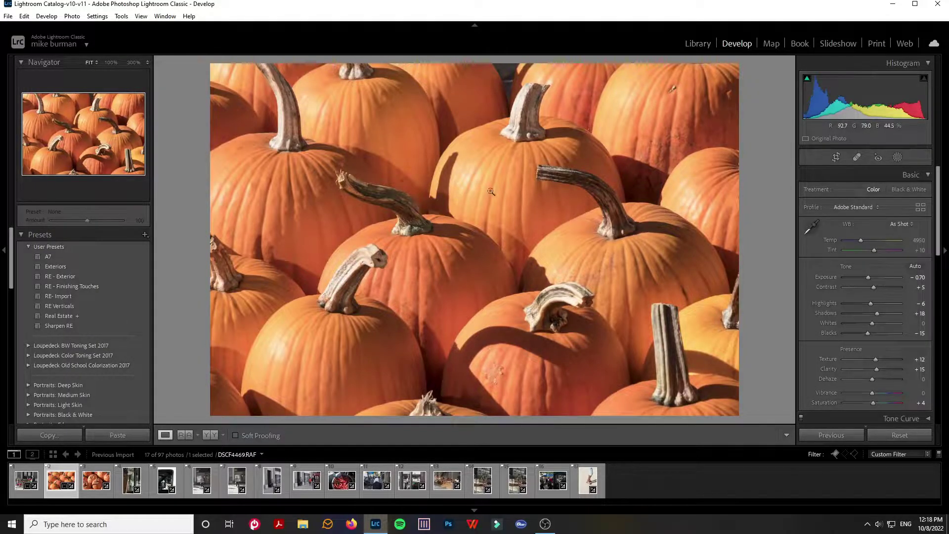
click(836, 157)
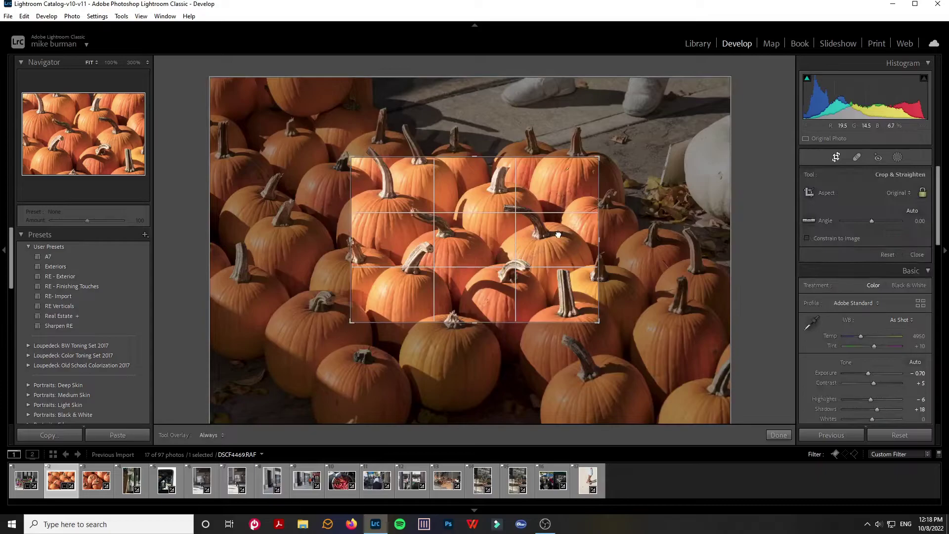
drag(588, 235, 614, 227)
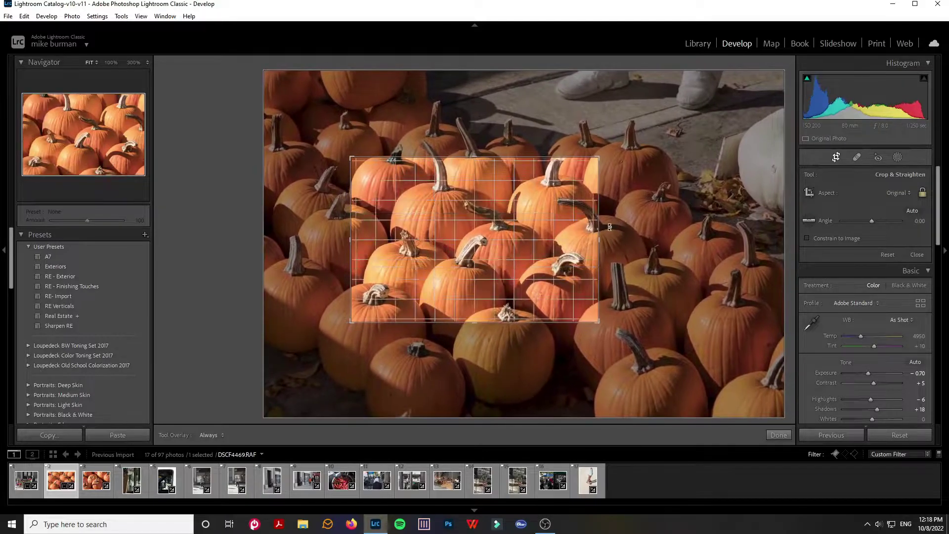
key(Return)
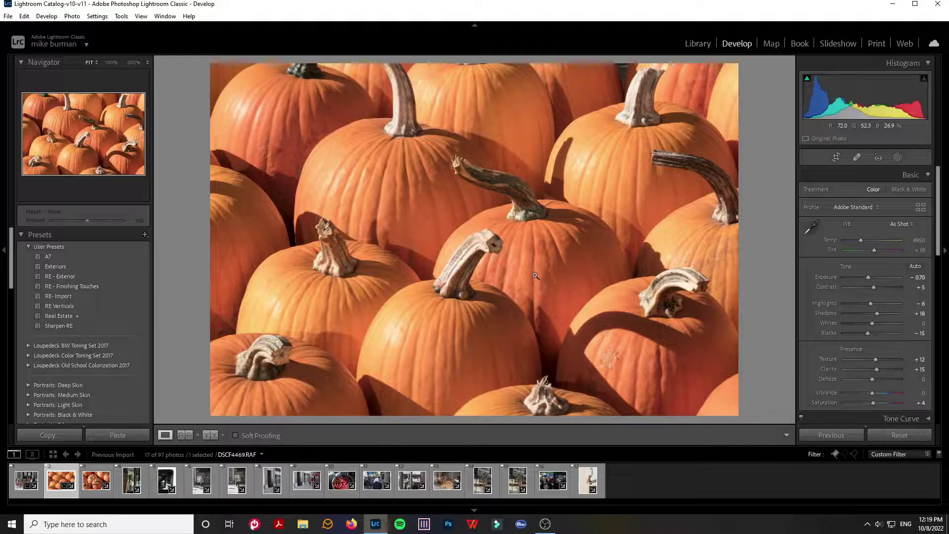
key(u)
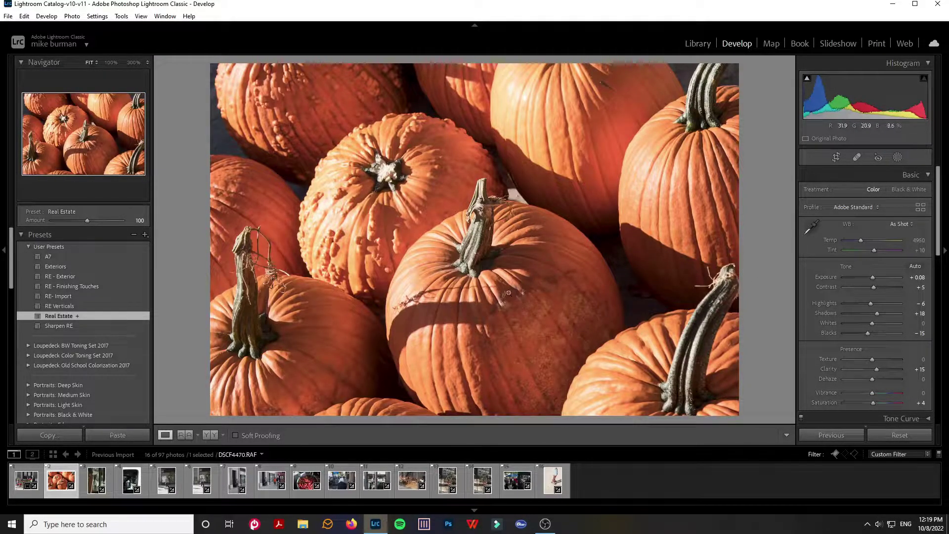
Crop the second pumpkin photo to a vertical frame centred on one stemmed pumpkin.
key(r)
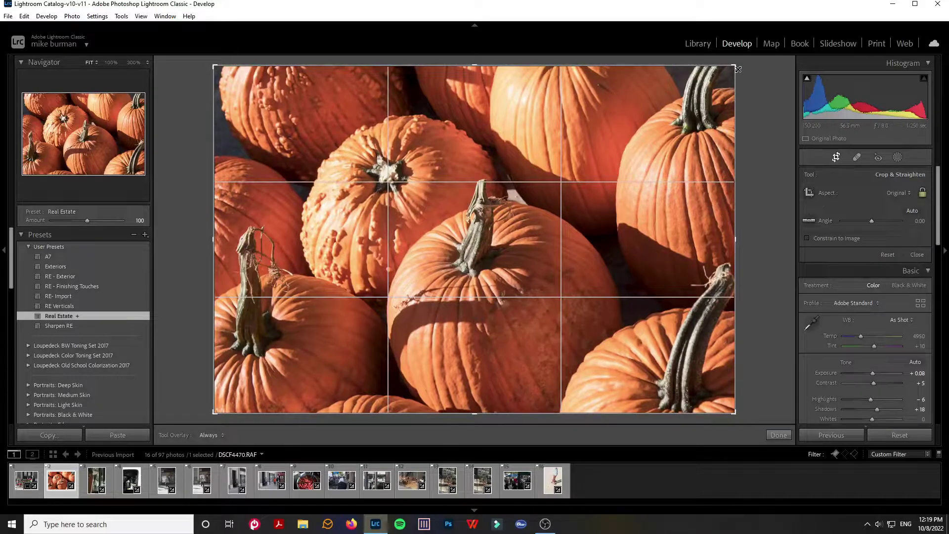
drag(737, 69, 666, 112)
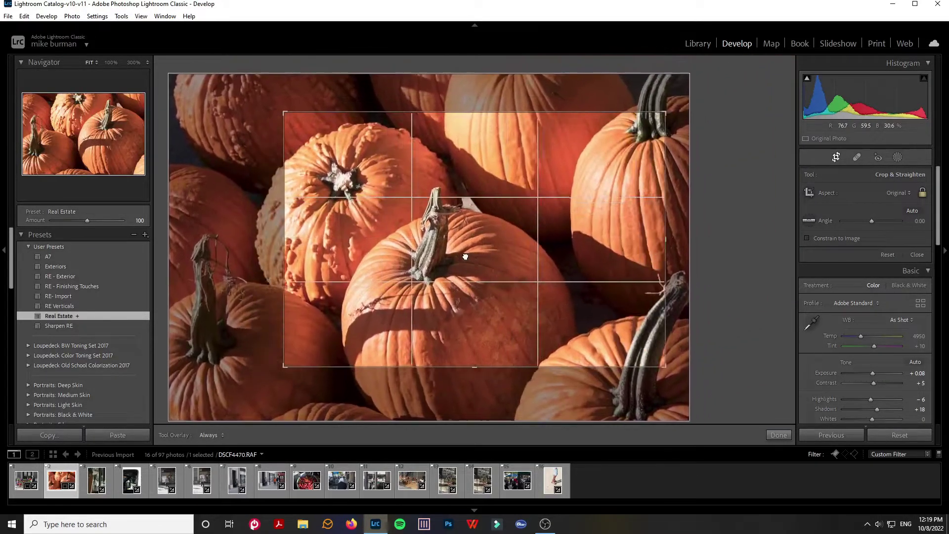
drag(465, 257, 456, 234)
drag(660, 91, 598, 119)
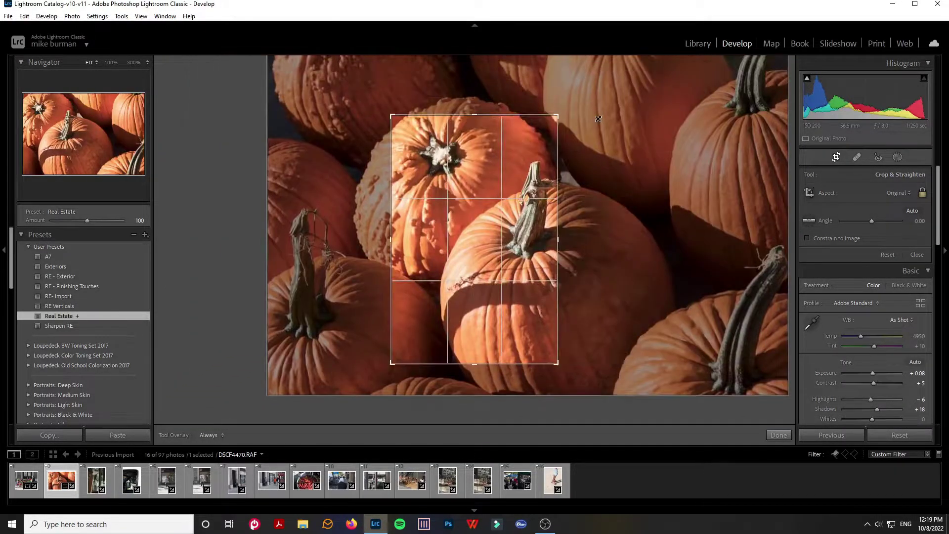
drag(489, 188, 424, 170)
key(Return)
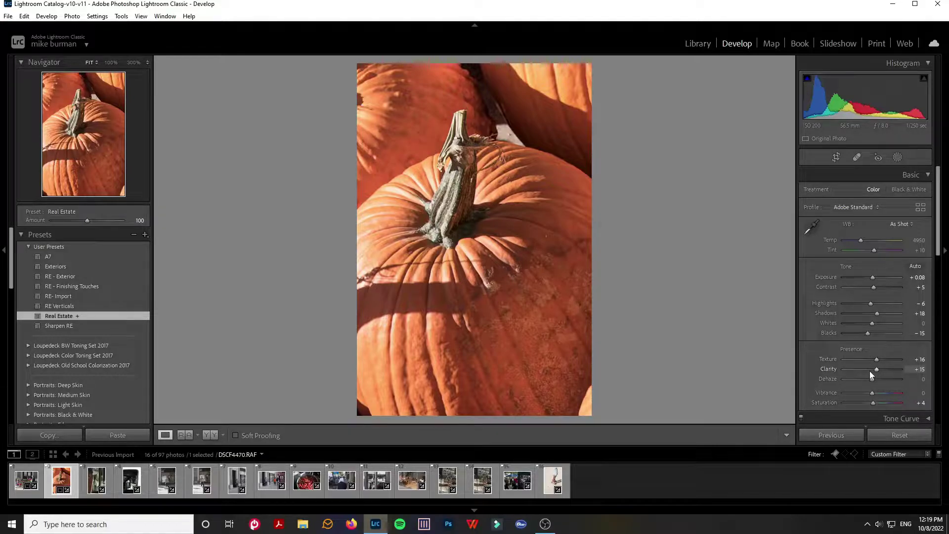
Enlarge and reposition the vertical crop slightly, then move on to DSCF4474.
click(835, 157)
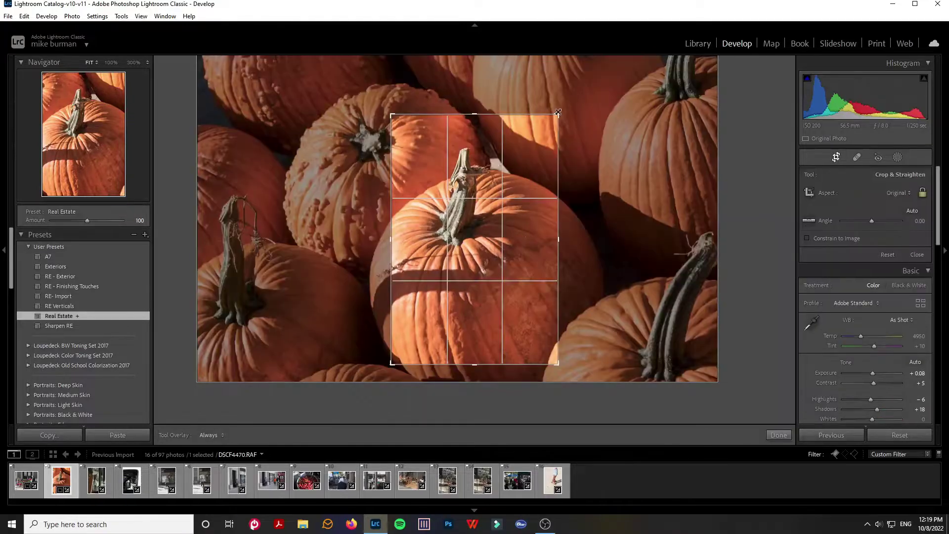
drag(559, 114, 564, 104)
drag(516, 122, 503, 125)
key(Return)
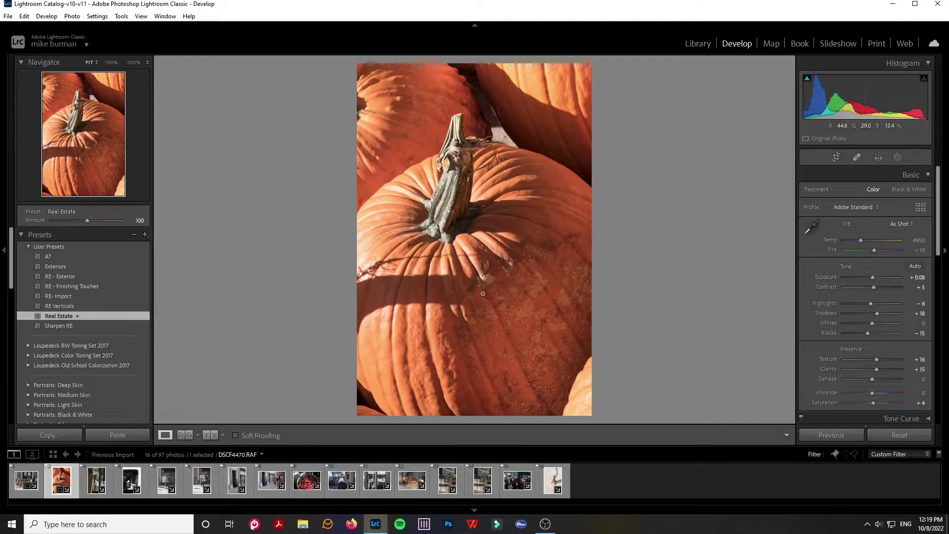
key(Right)
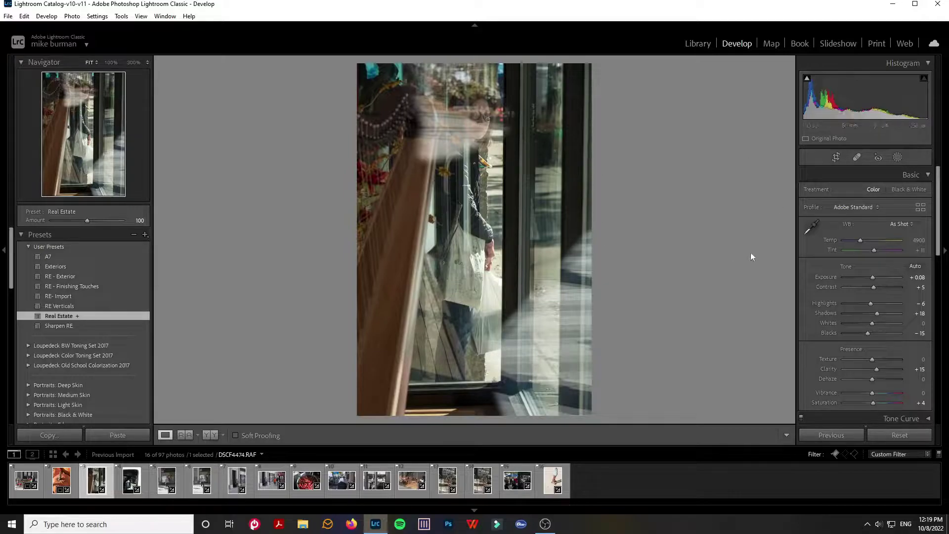
Crop the reflection photo narrower, straighten it, and set Exposure +0.35, Highlights −16, Texture +18, Dehaze +7.
click(835, 157)
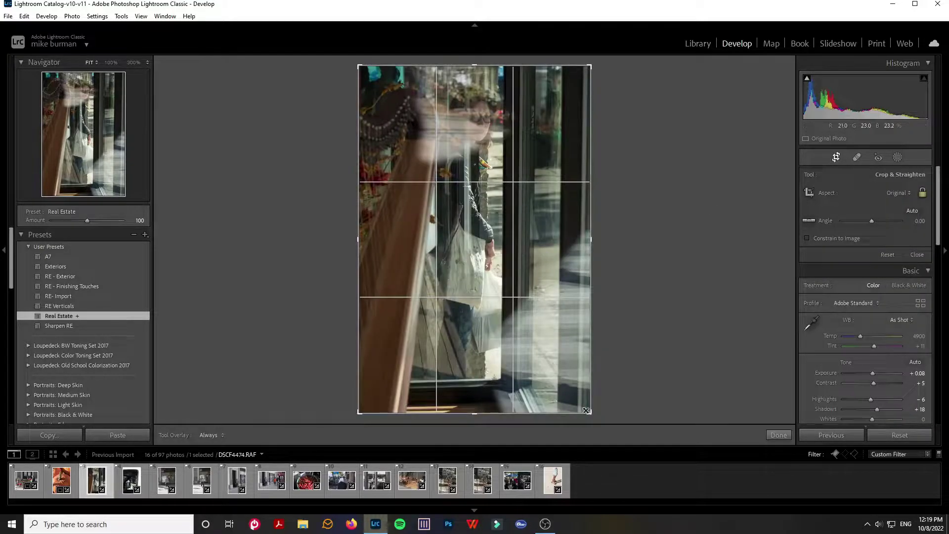
drag(589, 413, 538, 330)
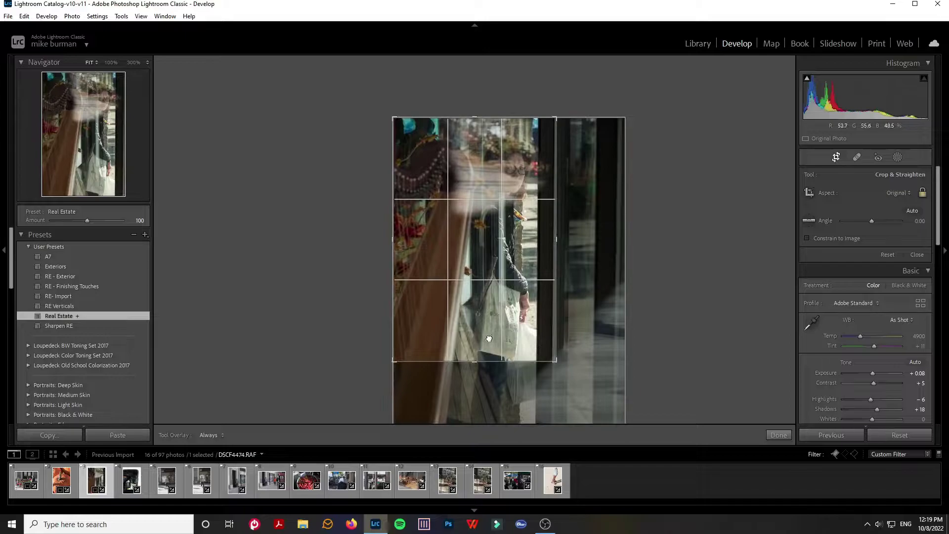
drag(595, 320, 596, 316)
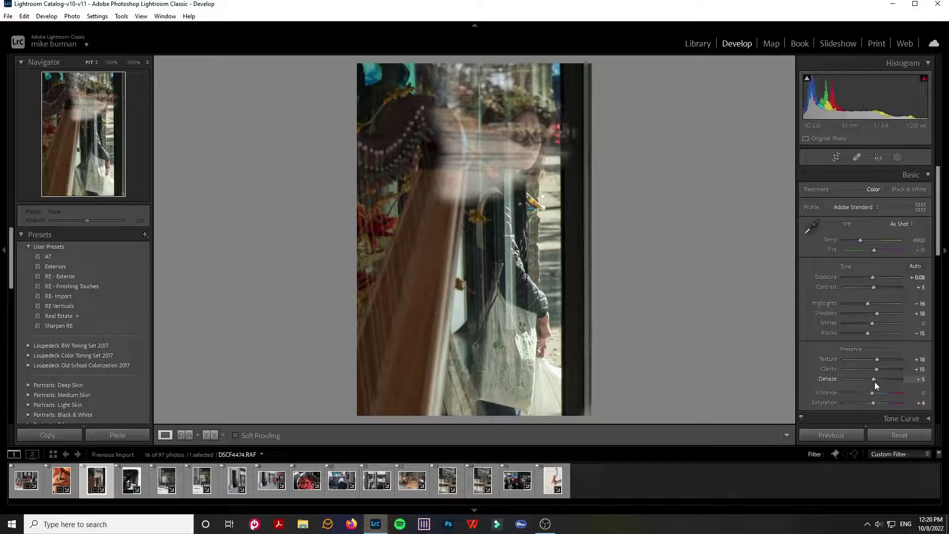
drag(874, 279, 874, 276)
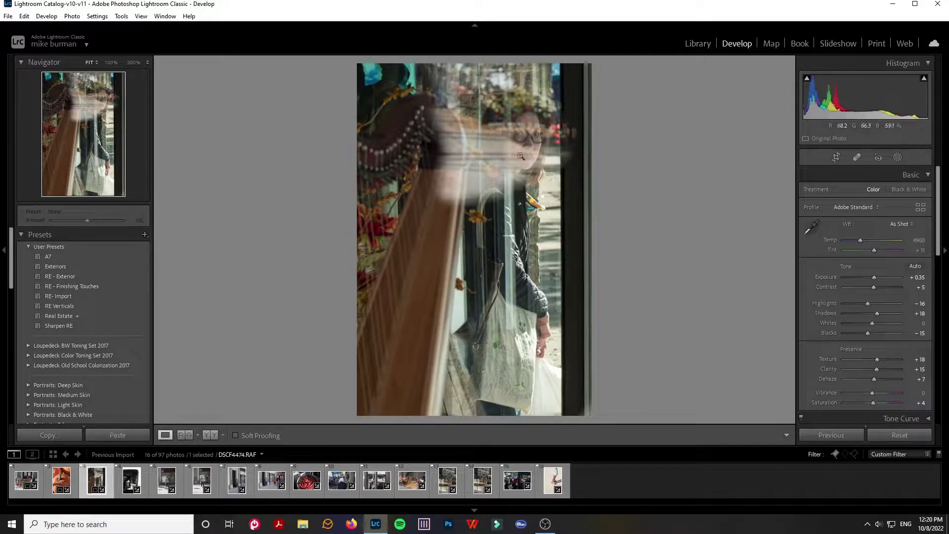
Convert the reflection photo to black and white, comparing once against colour.
click(902, 192)
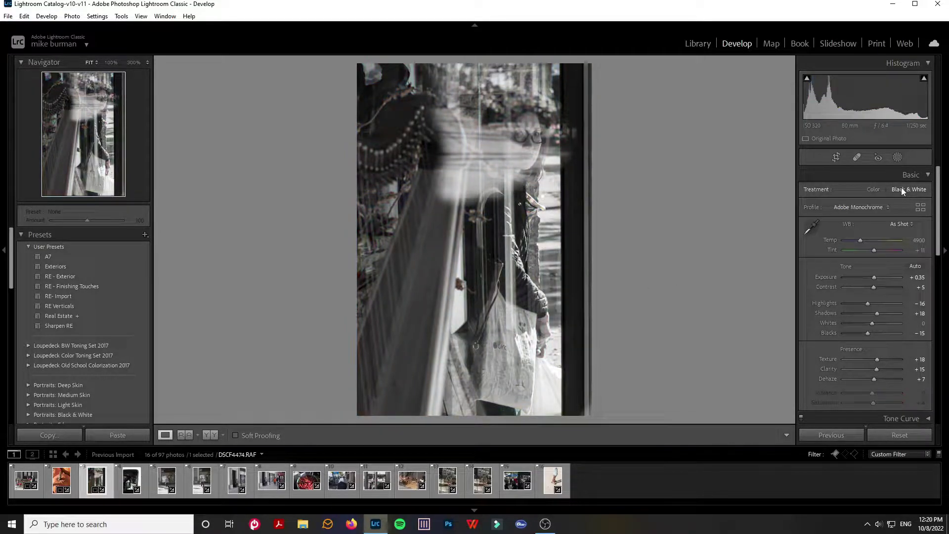
click(875, 190)
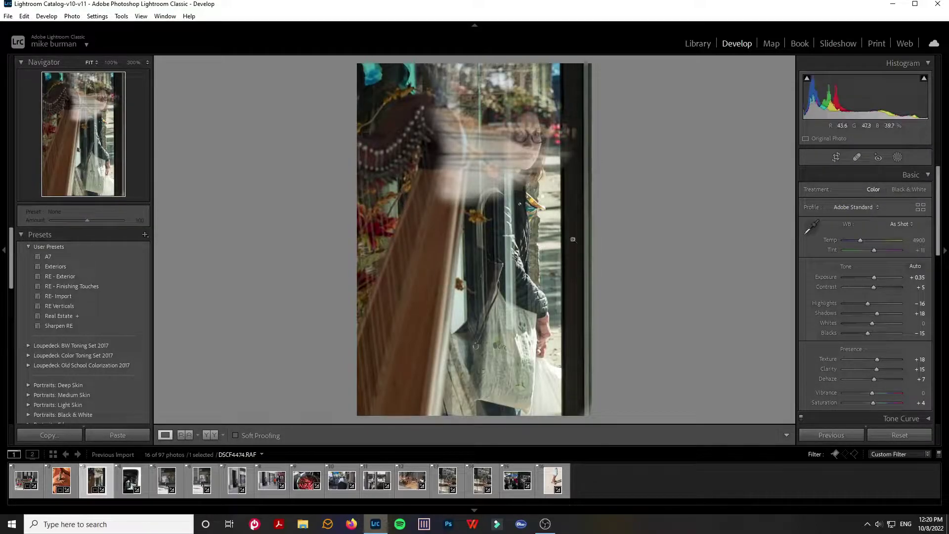
click(906, 191)
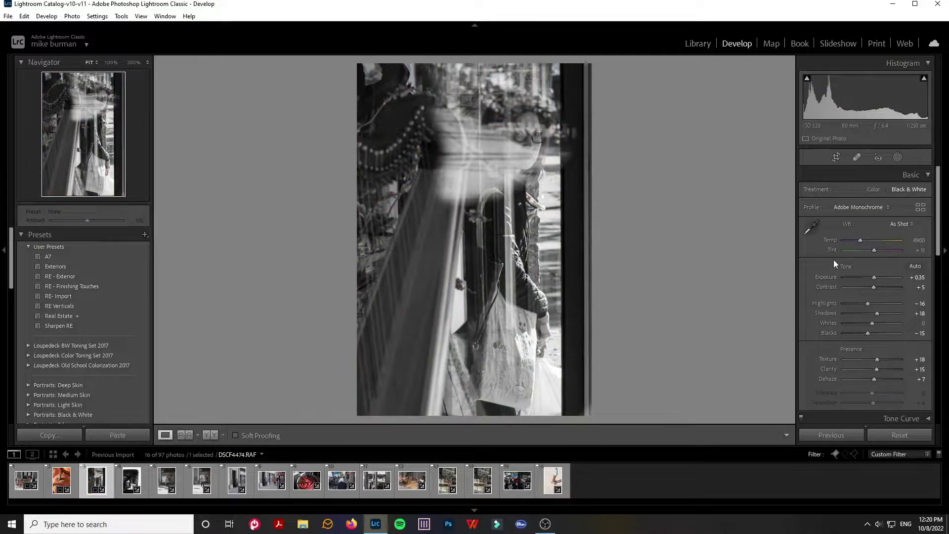
Tighten the crop from the lower-left corner around the figure and apply it.
click(836, 157)
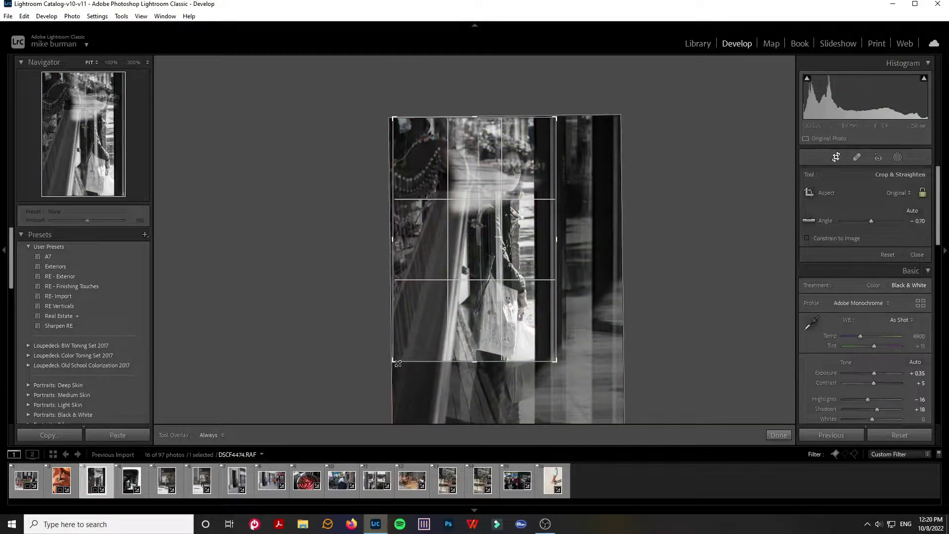
drag(398, 362, 410, 337)
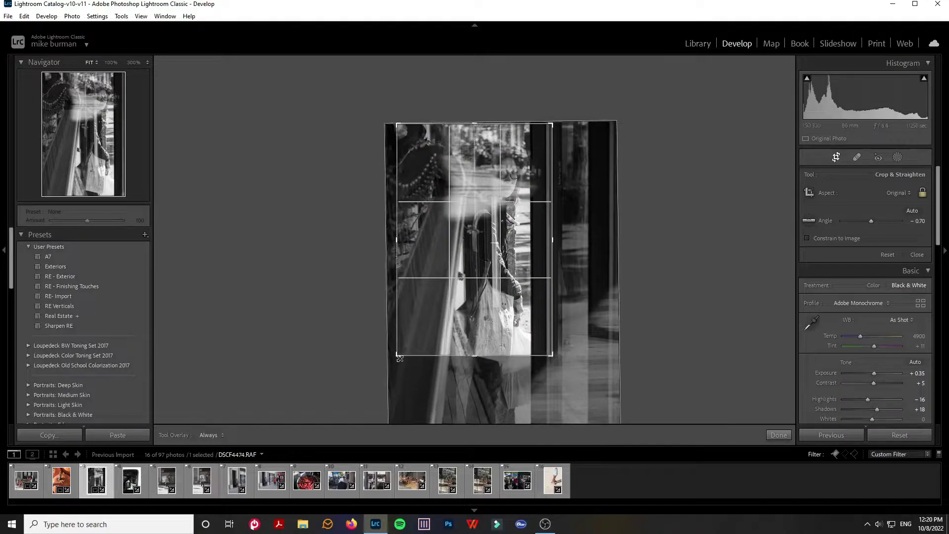
drag(479, 314, 457, 318)
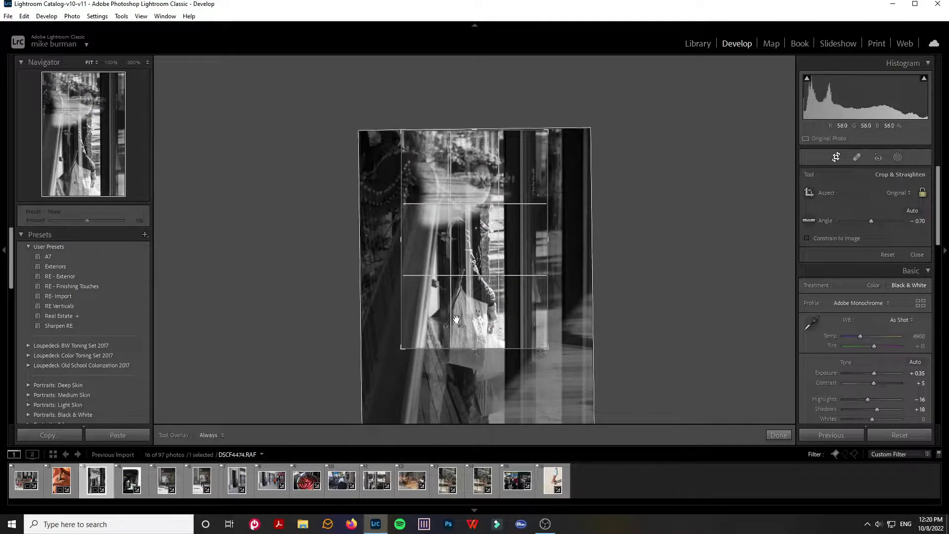
key(Return)
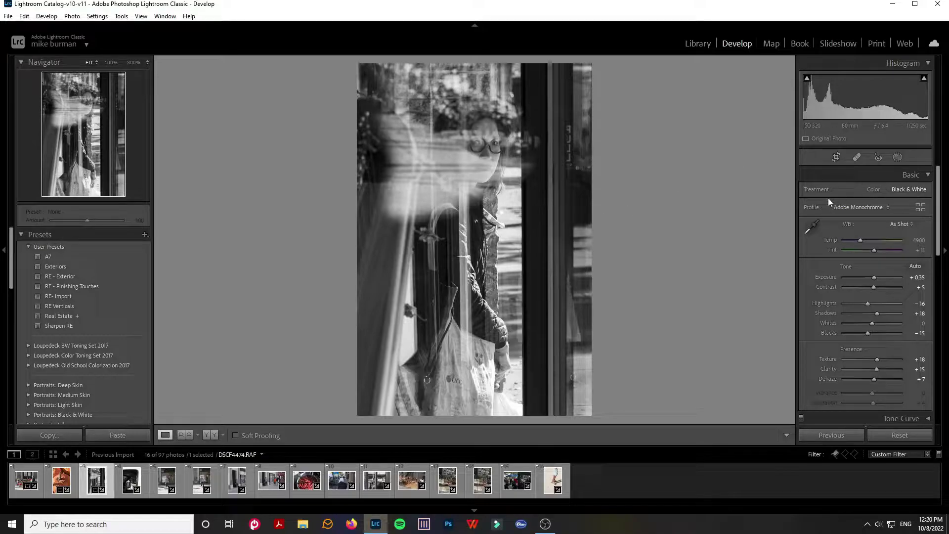
Move to DSCF4489 and crop tighter around the window view, straightened -0.20°.
key(Right)
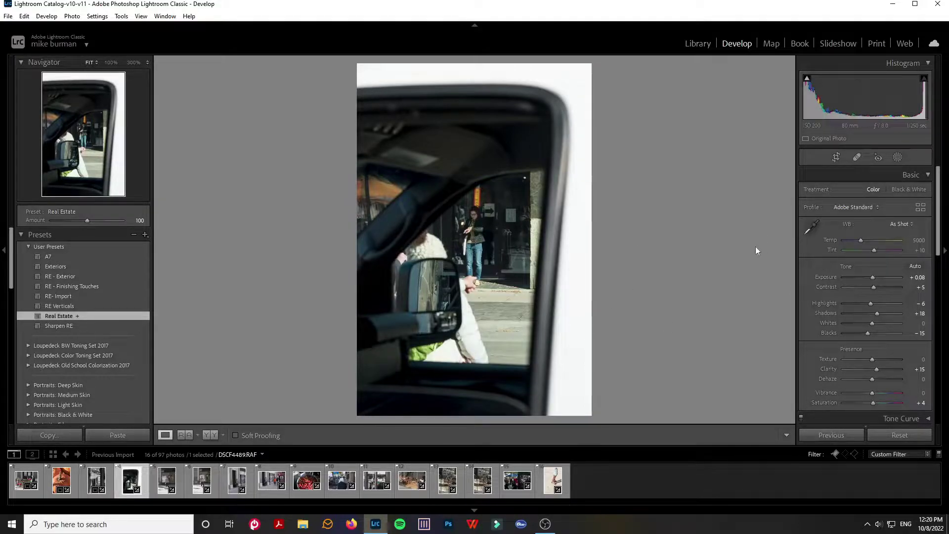
click(836, 157)
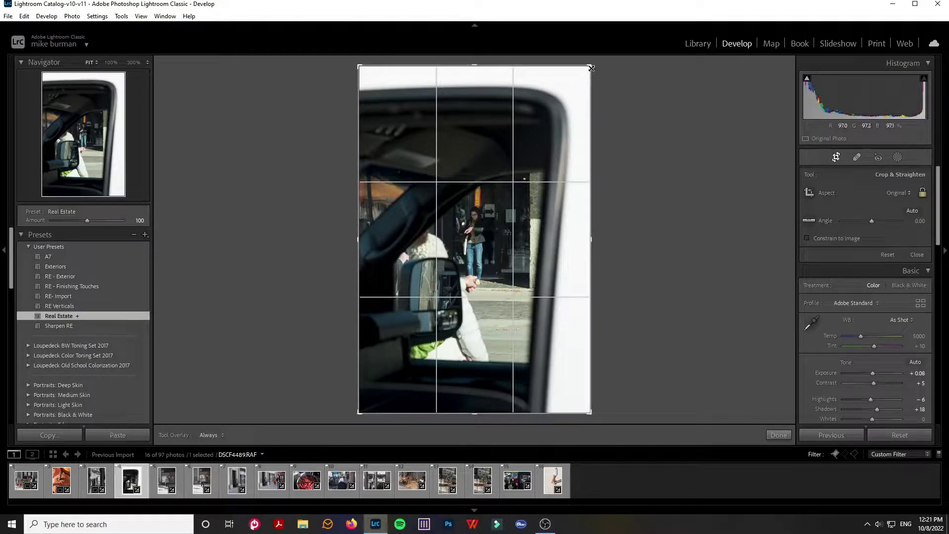
drag(591, 68, 576, 88)
drag(345, 417, 445, 326)
drag(383, 309, 379, 303)
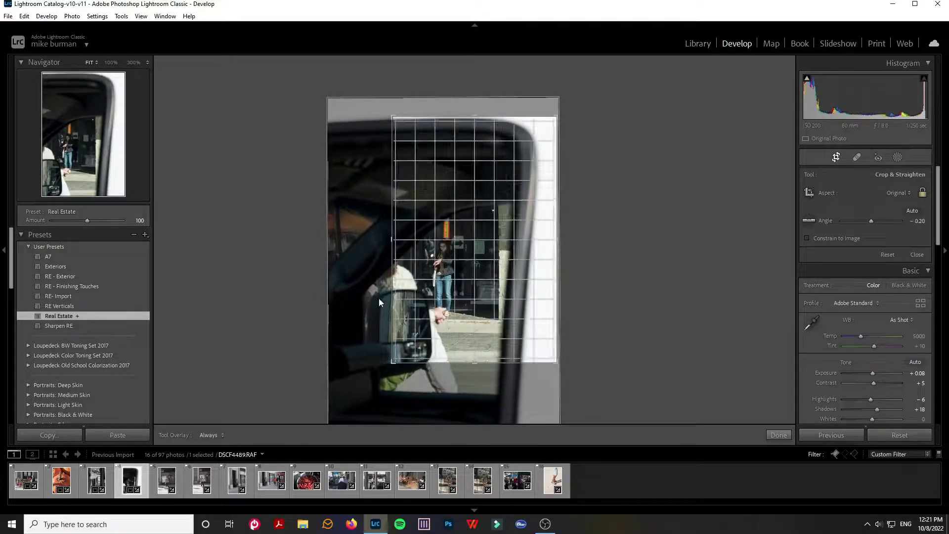
key(Return)
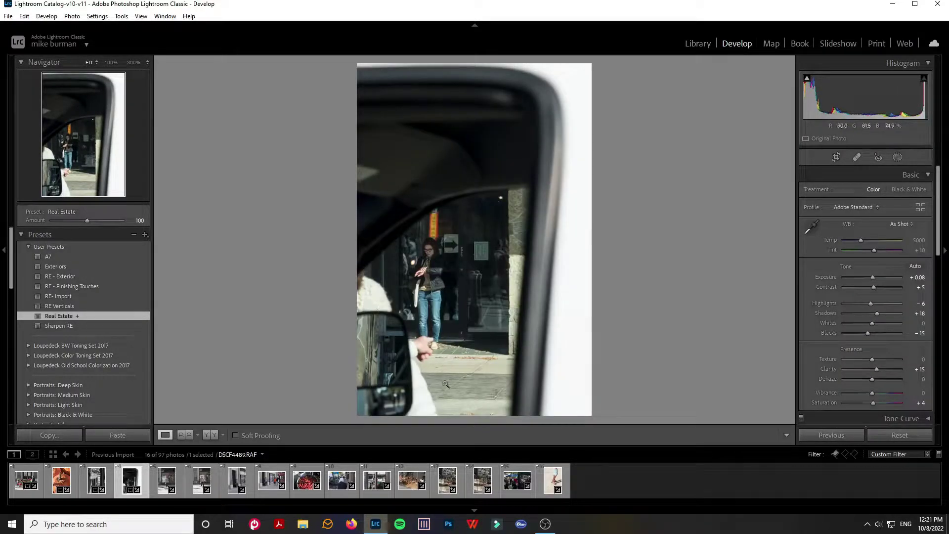
Check detail at 100% around the hand, then shift the framing right and up.
click(427, 357)
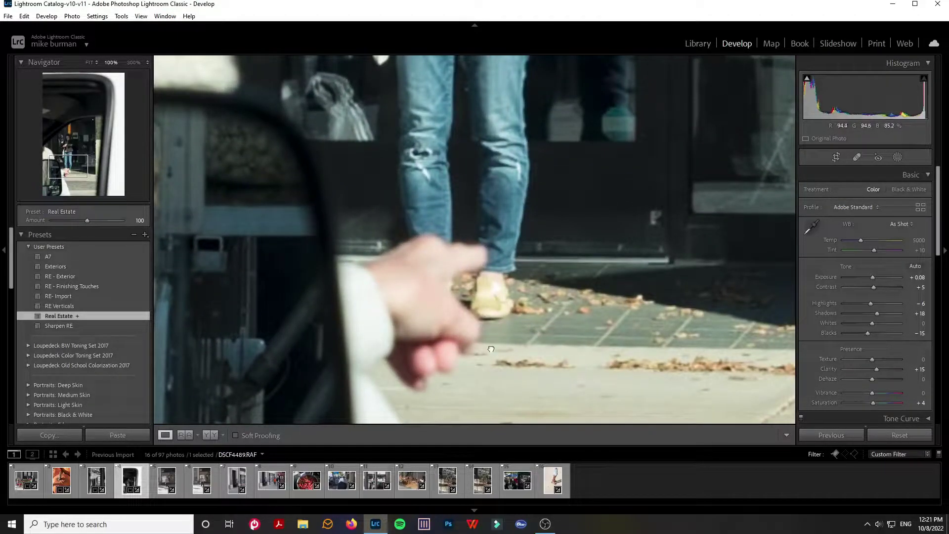
click(498, 291)
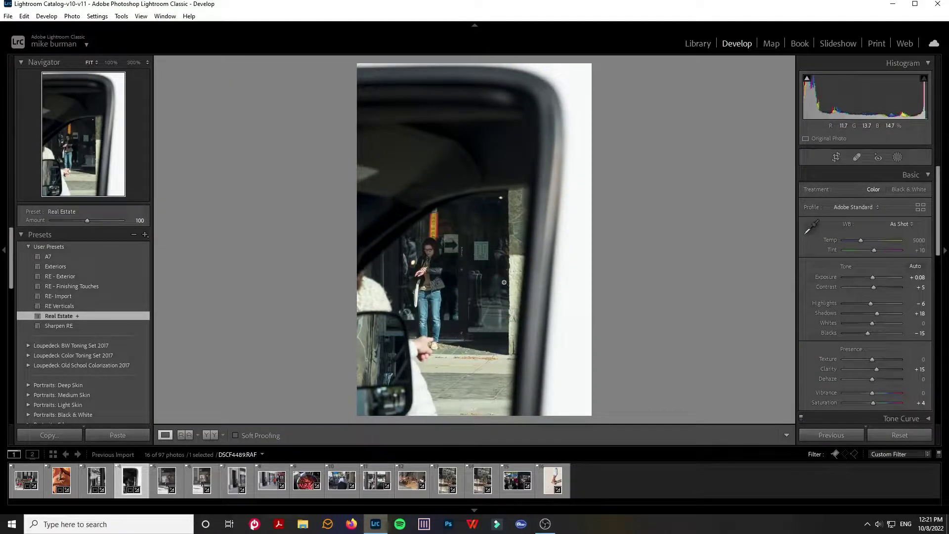
click(835, 157)
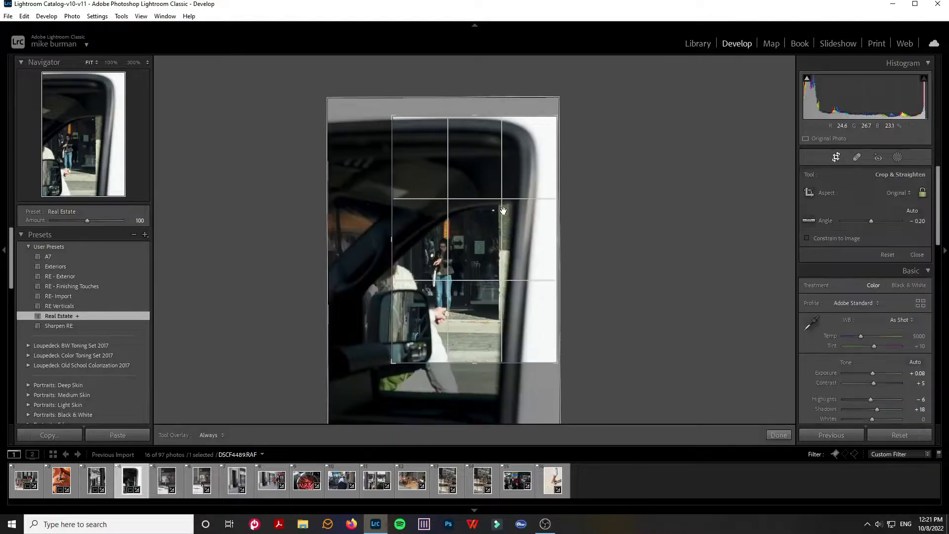
drag(503, 212, 535, 199)
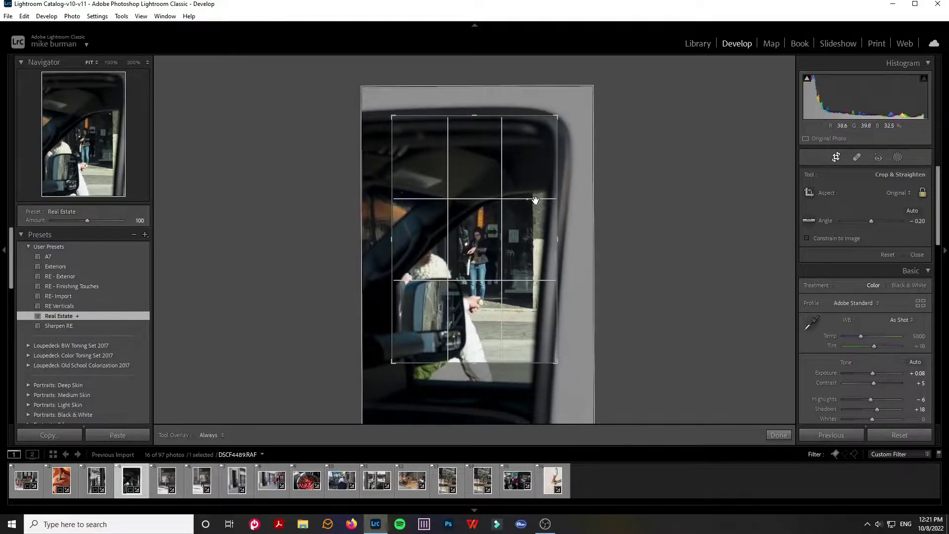
key(Return)
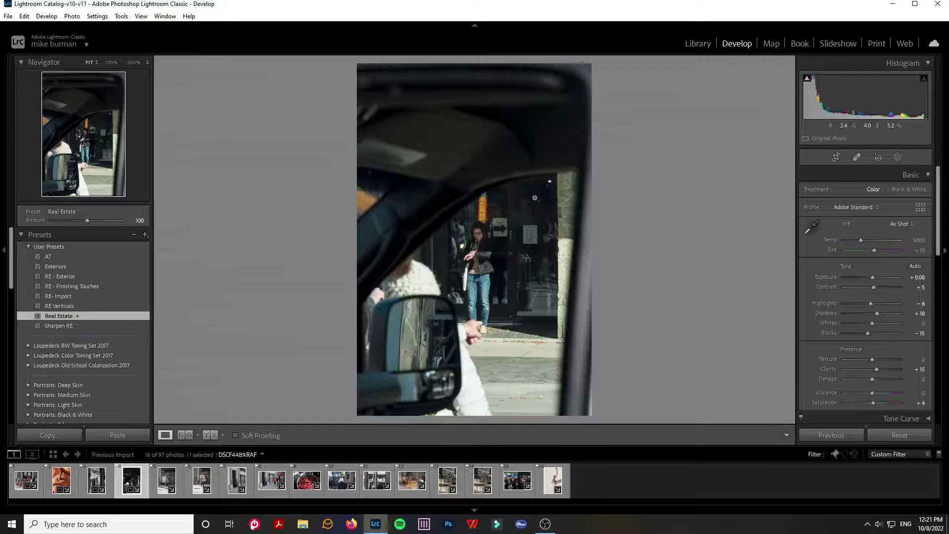
Nudge the car-window photo within the crop twice, first right, then up and left.
click(836, 158)
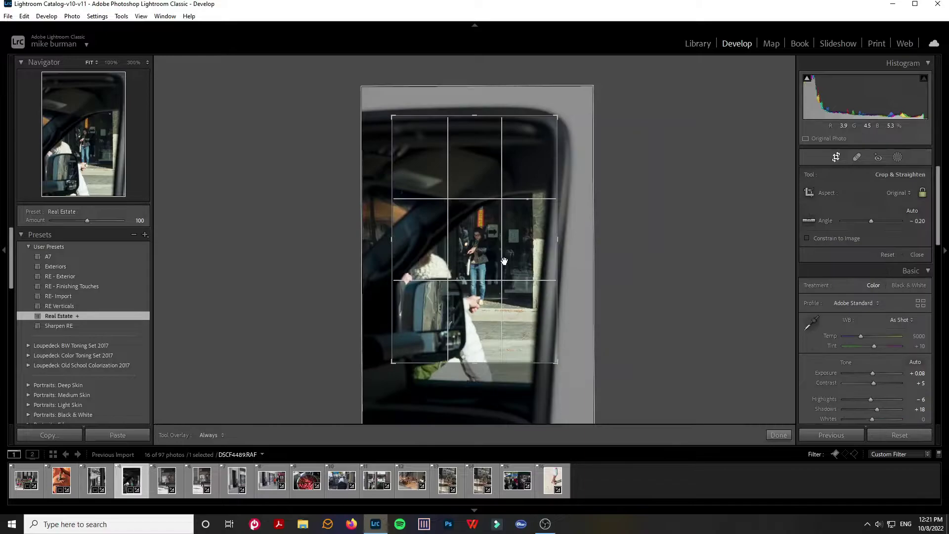
drag(504, 261, 533, 247)
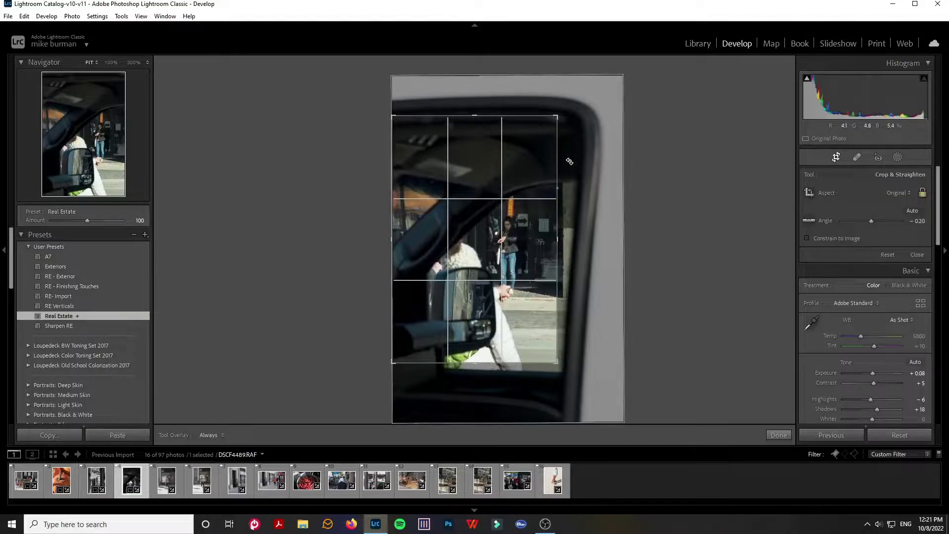
drag(520, 154, 520, 162)
key(Return)
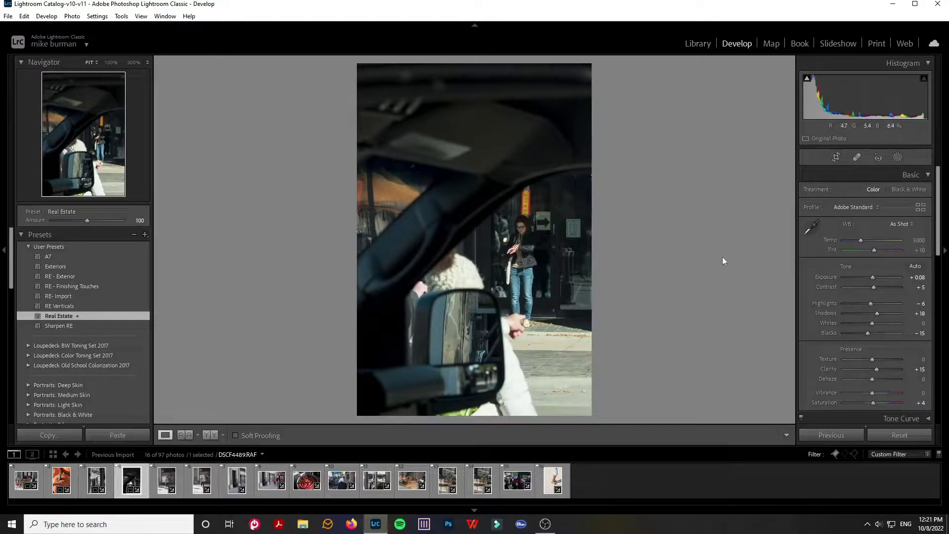
click(835, 158)
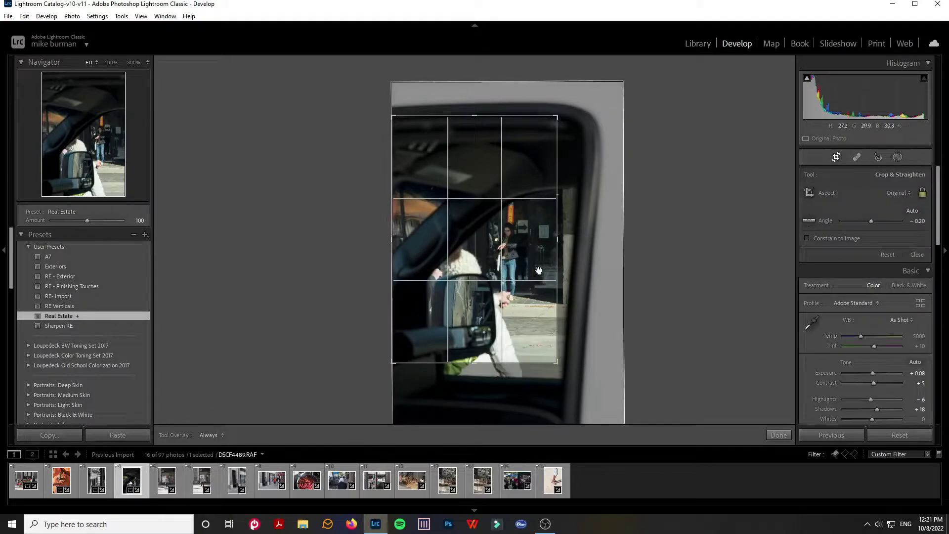
drag(510, 264, 428, 202)
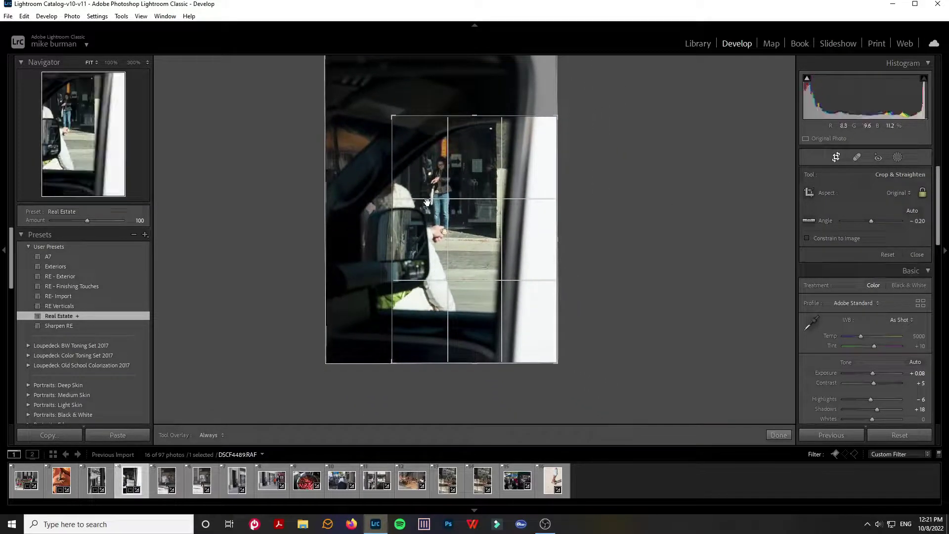
key(Return)
Check detail at 100%, then reposition the photo within the crop again.
click(543, 212)
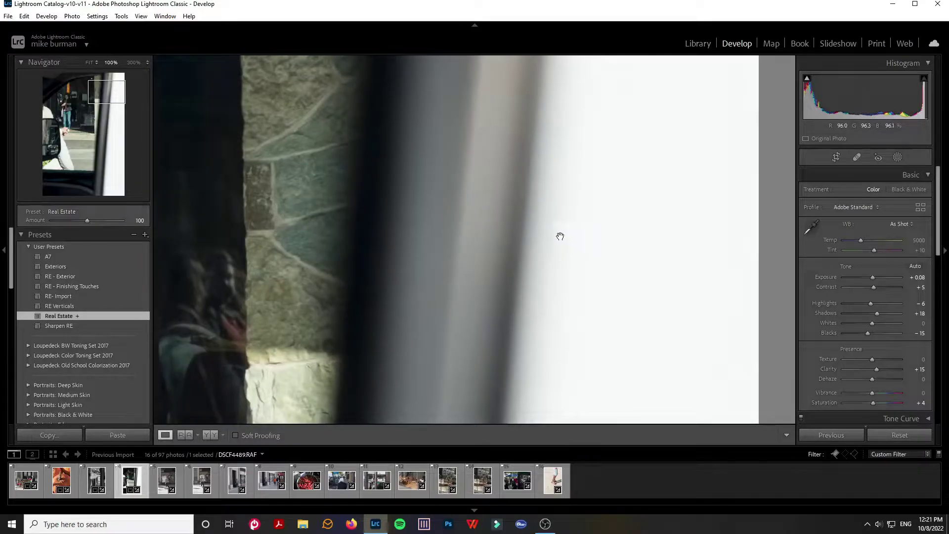
click(468, 269)
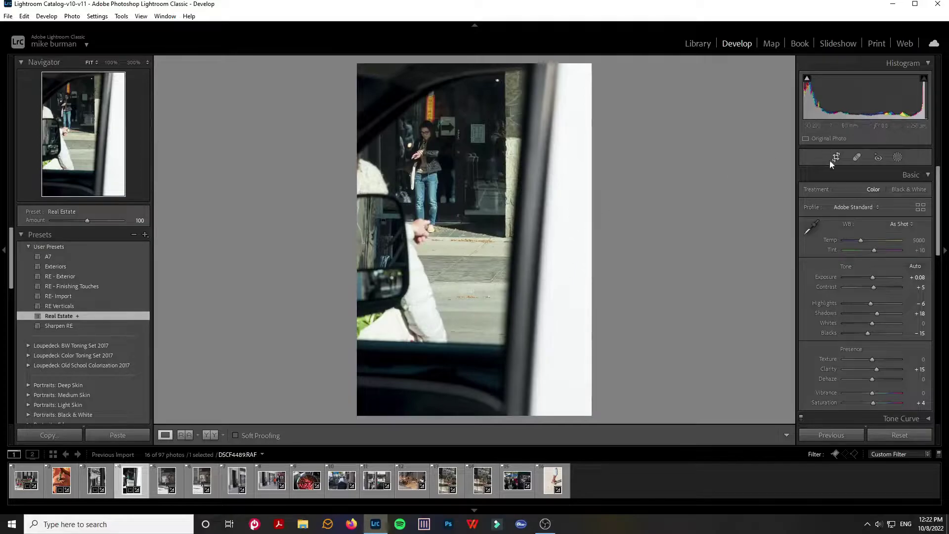
click(837, 157)
drag(509, 205, 589, 319)
key(Return)
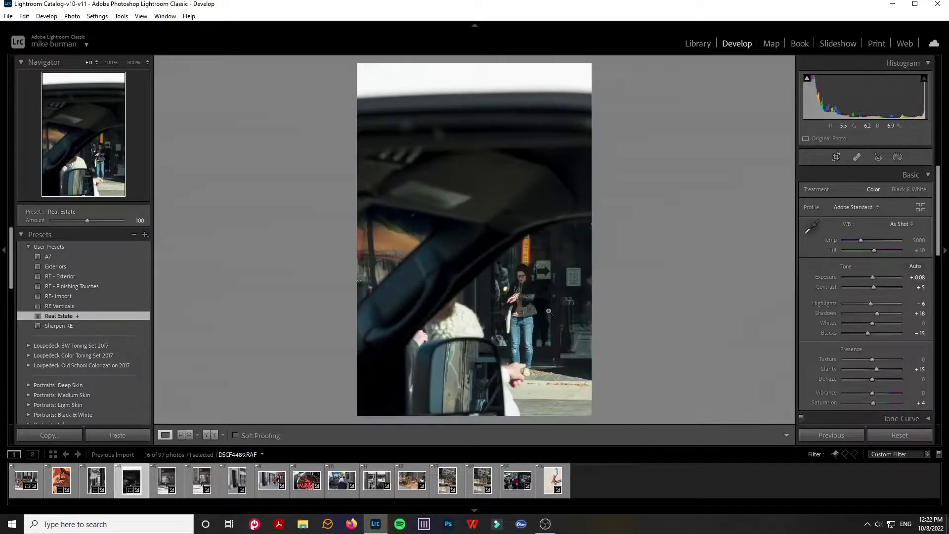
Fine-tune the crop position so the side mirror sits beside the woman in the window.
click(836, 157)
drag(499, 212, 459, 235)
drag(477, 315, 483, 320)
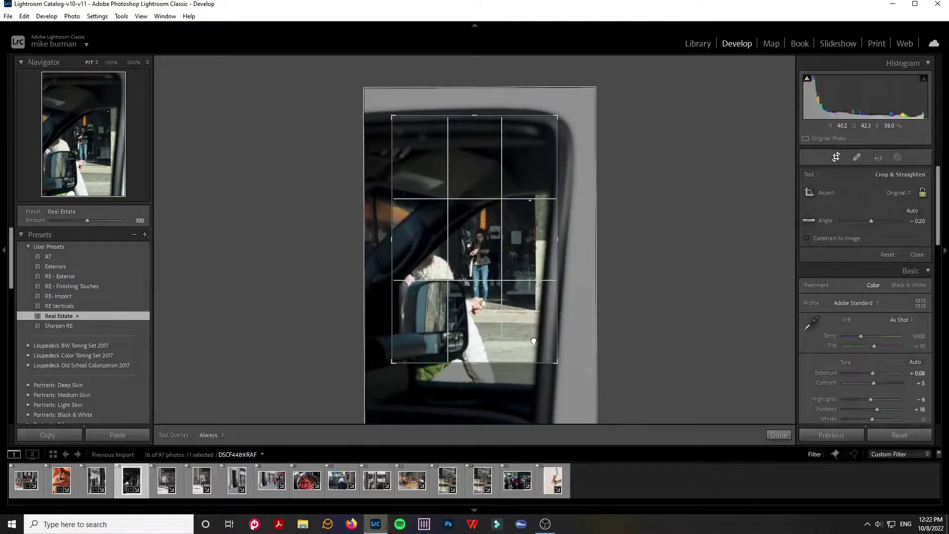
drag(479, 168, 482, 165)
key(Return)
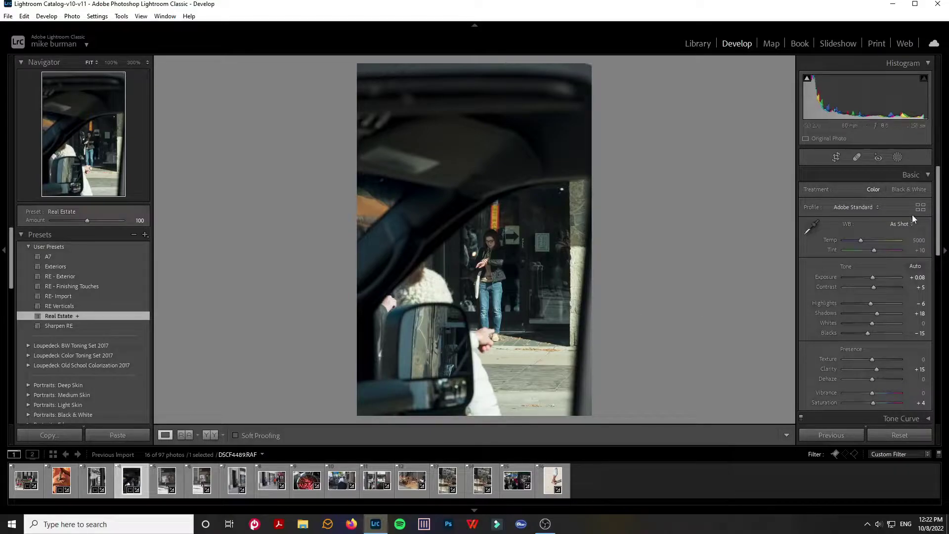
Compare black and white against colour twice and keep the car-window photo in colour.
click(909, 191)
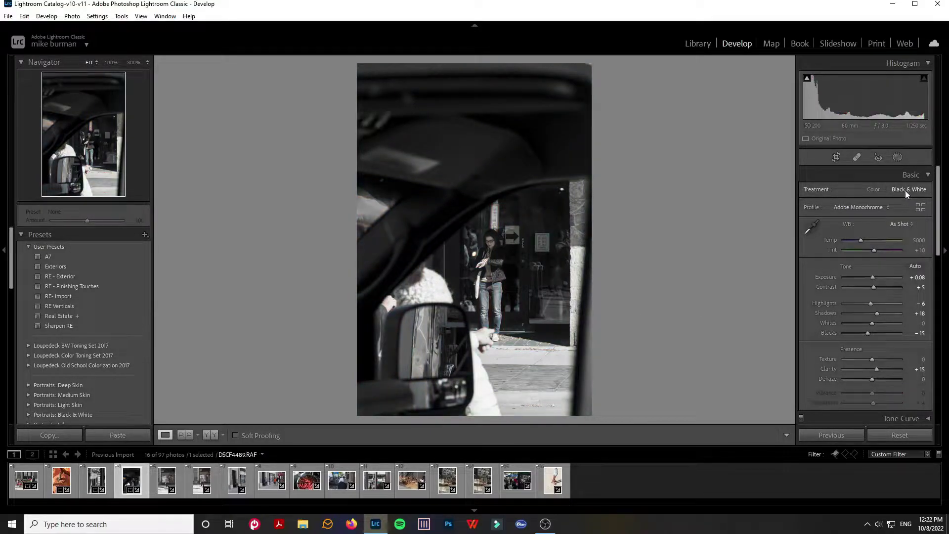
click(874, 191)
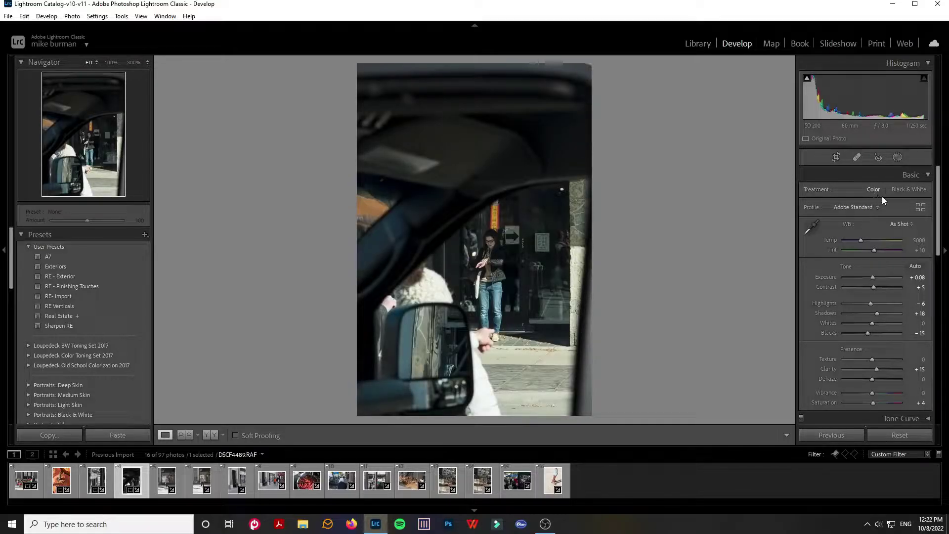
click(907, 191)
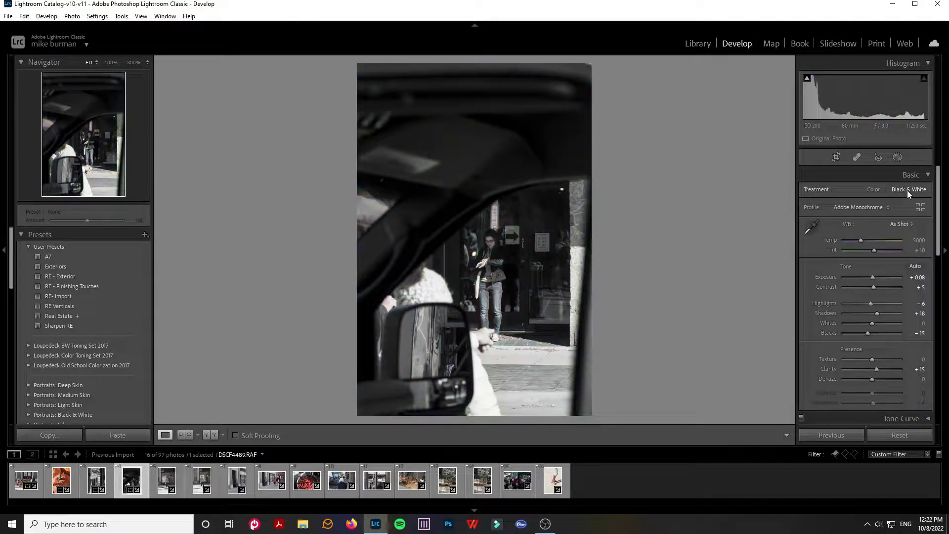
click(874, 189)
Resize the crop frame slightly from its corner and reposition the photo.
click(837, 158)
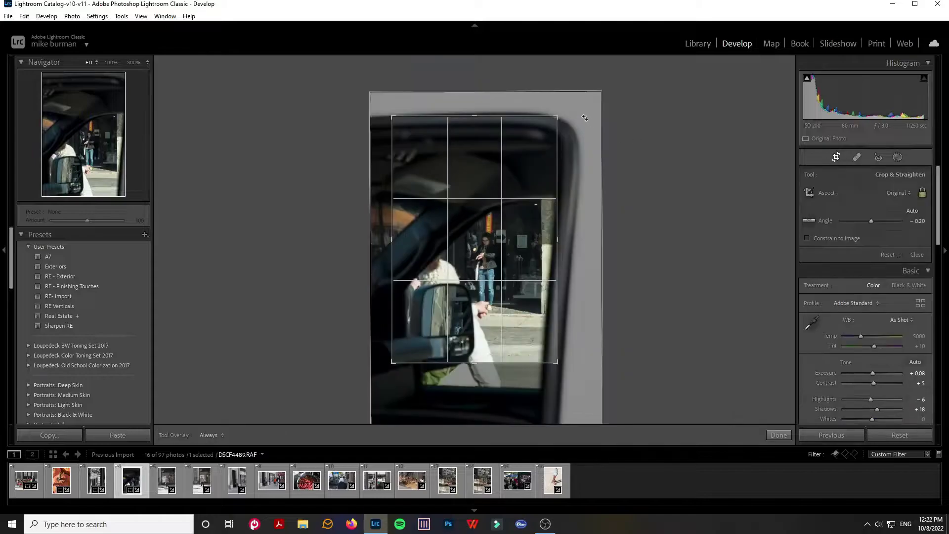
drag(550, 128, 544, 131)
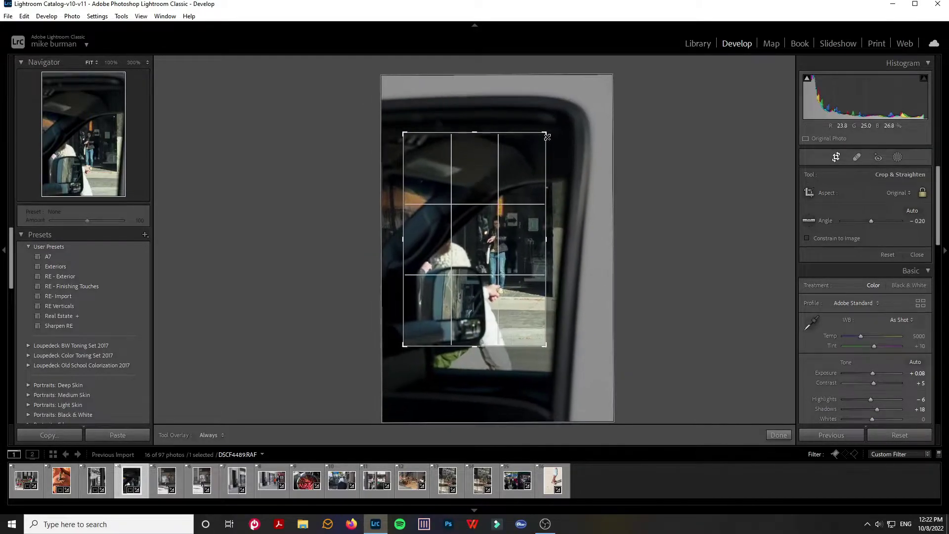
drag(485, 186, 479, 165)
key(Return)
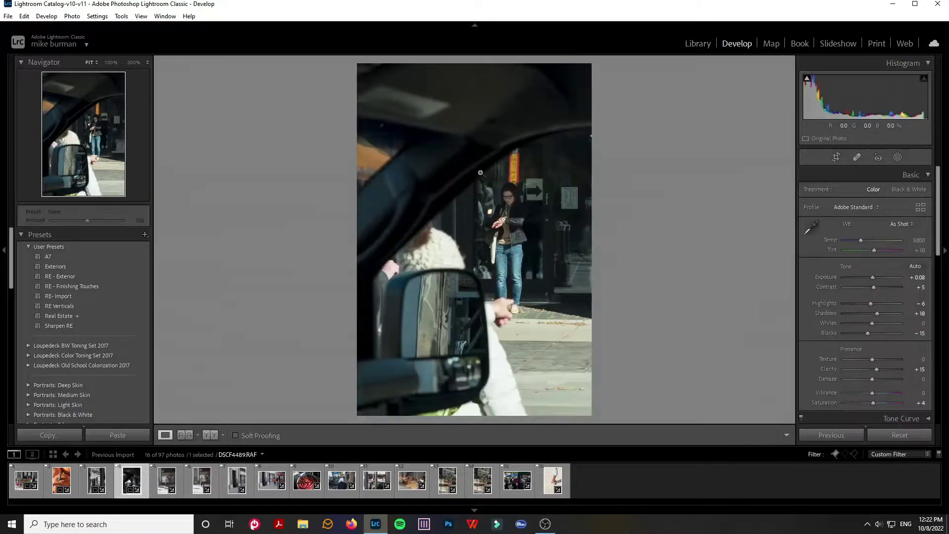
Readjust the crop corners and shift the photo down and right within the frame.
click(836, 156)
mouse_move(554, 131)
mouse_down()
mouse_move(541, 129)
mouse_move(554, 117)
mouse_up()
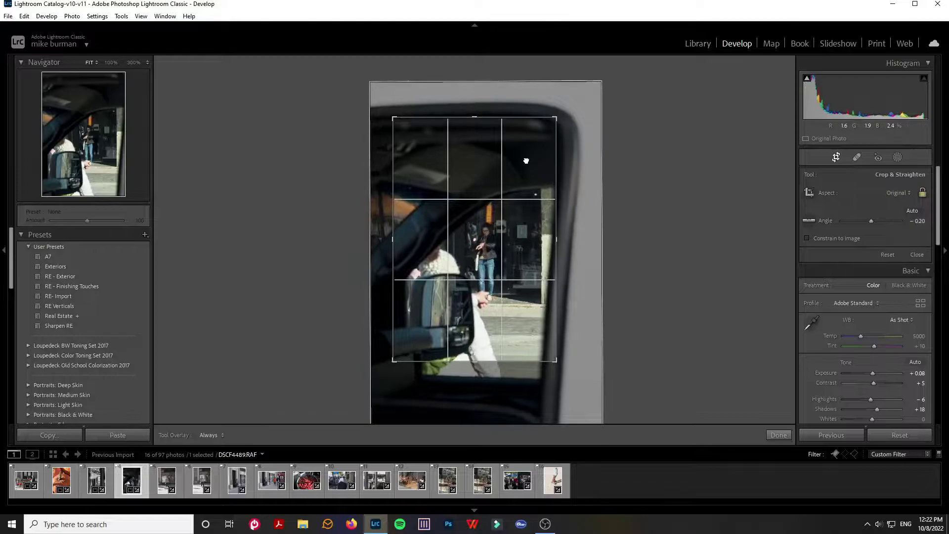
drag(525, 159, 537, 165)
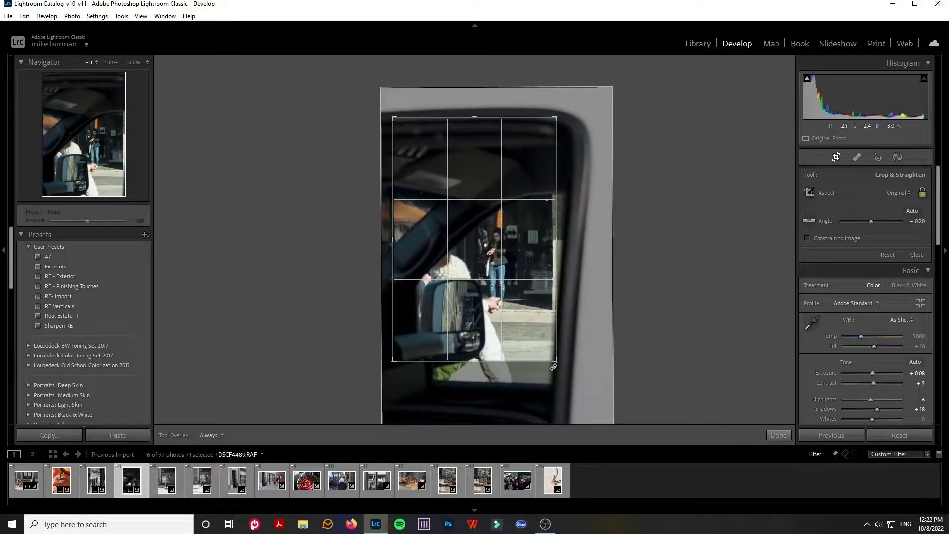
drag(555, 361, 564, 375)
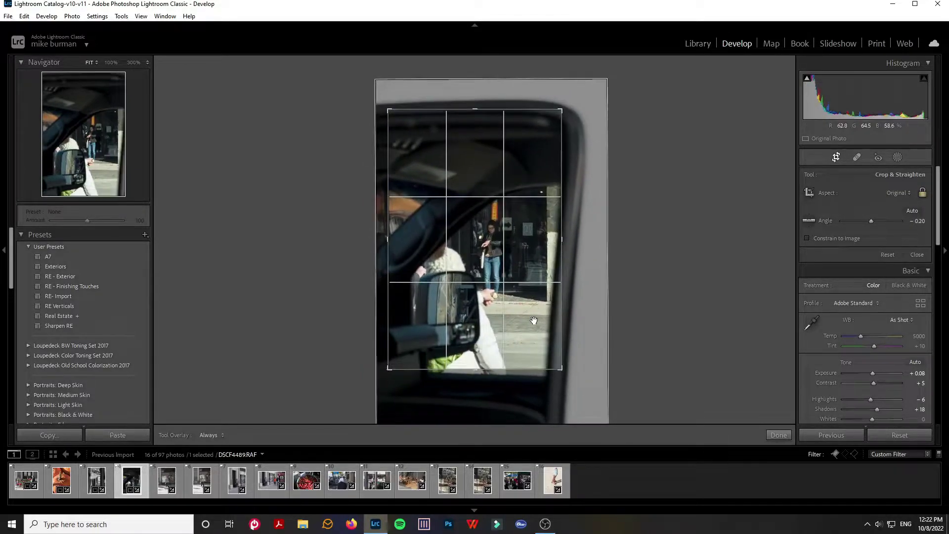
drag(526, 312, 550, 350)
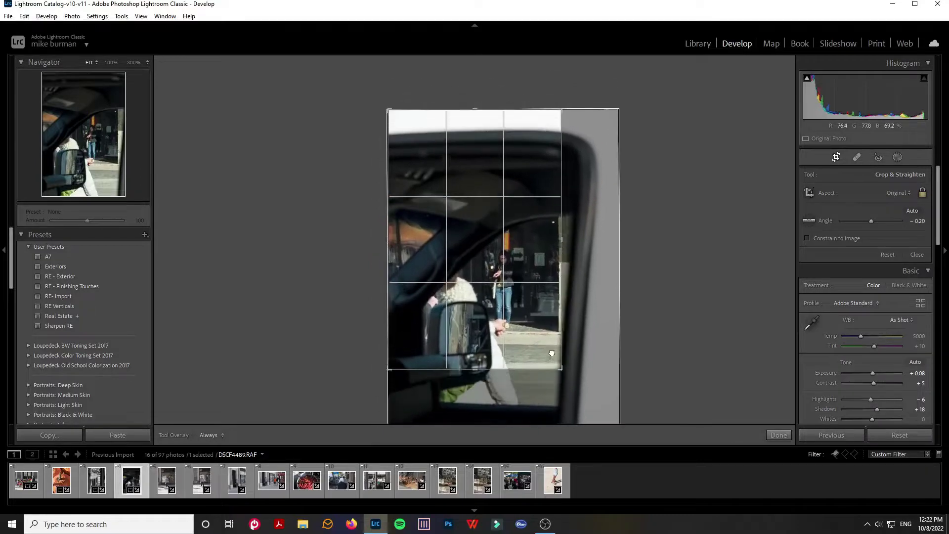
key(Return)
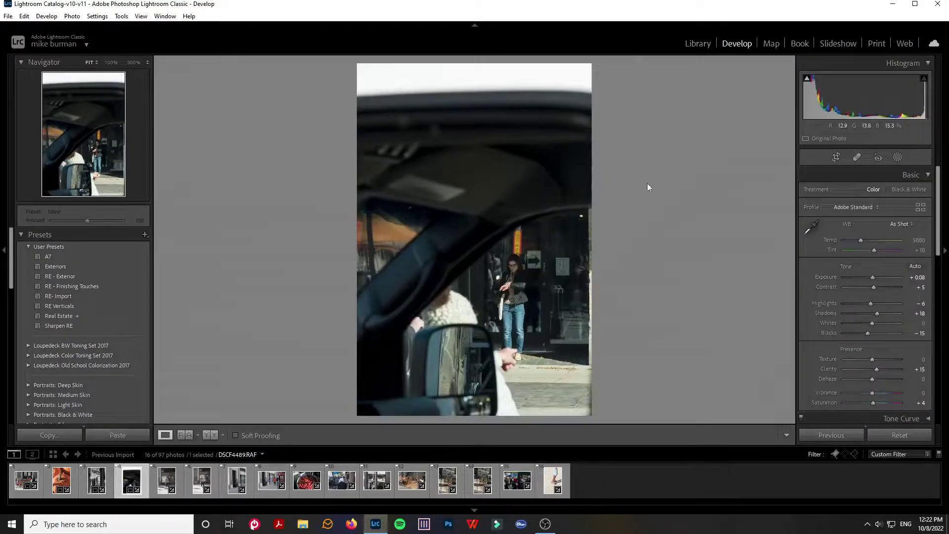
Review and nudge the final crop, then move on to DSCF4496.
click(835, 157)
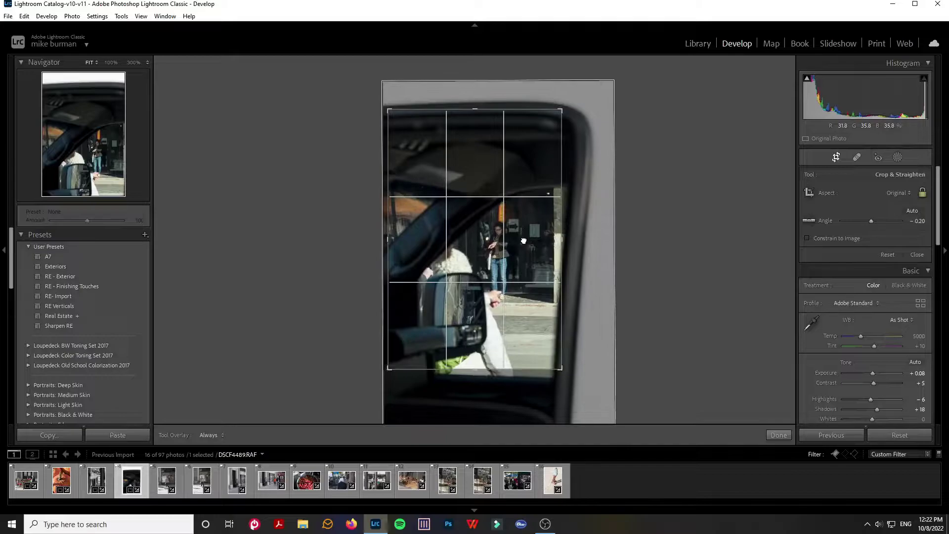
key(Return)
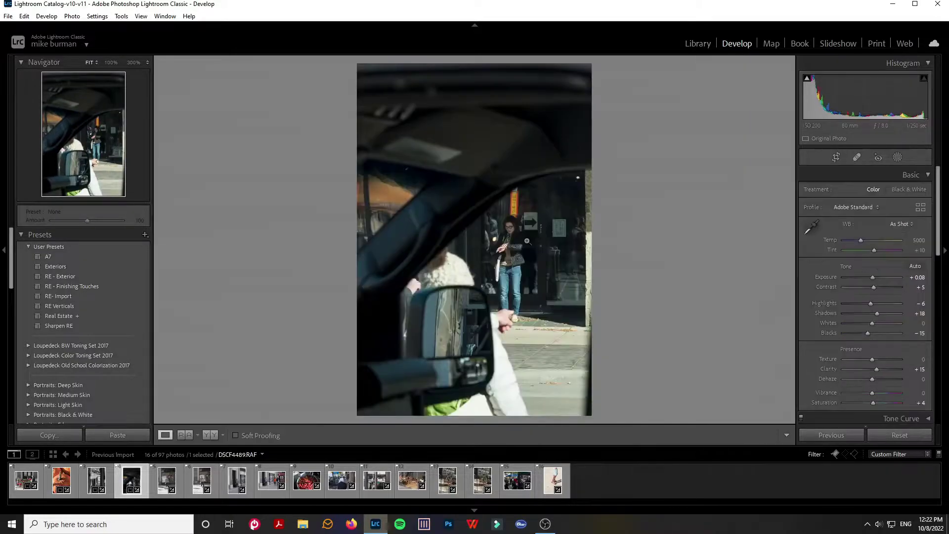
click(836, 157)
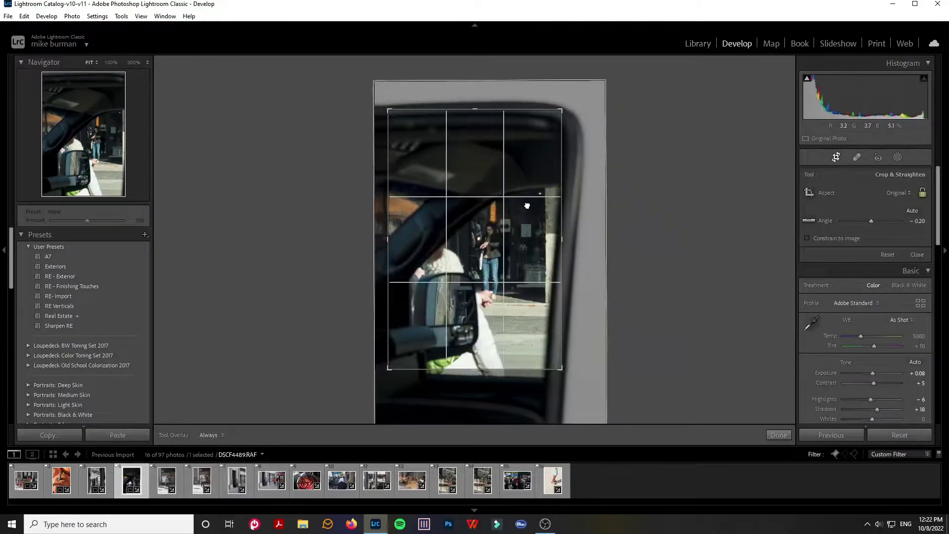
drag(520, 201, 521, 203)
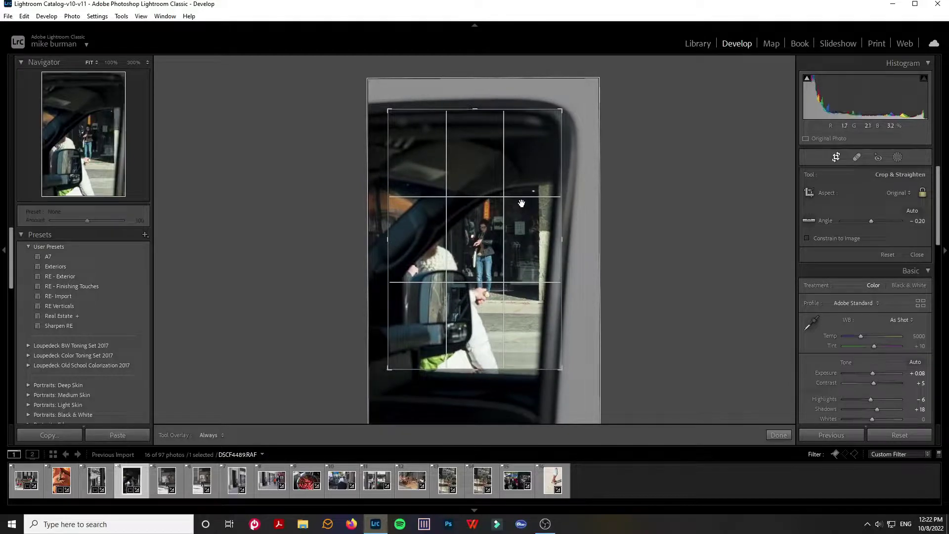
key(Return)
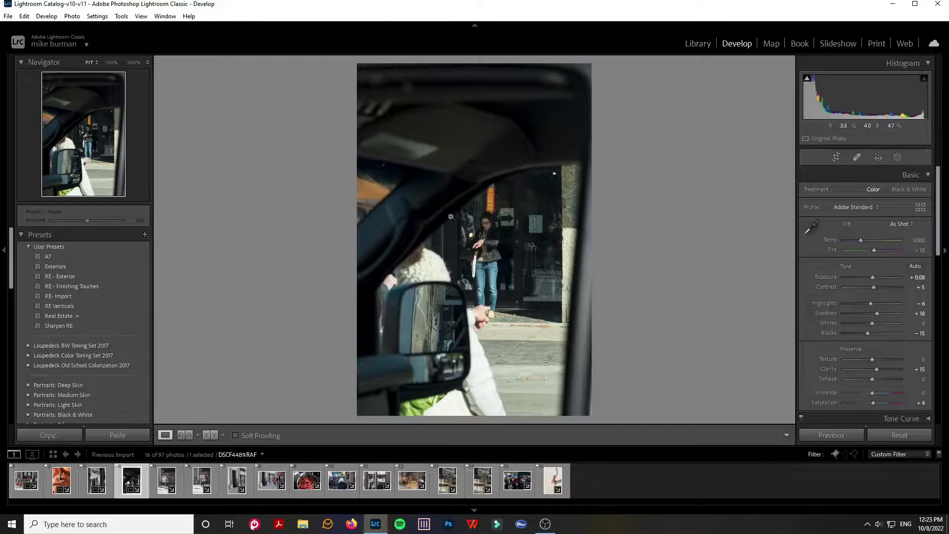
key(Right)
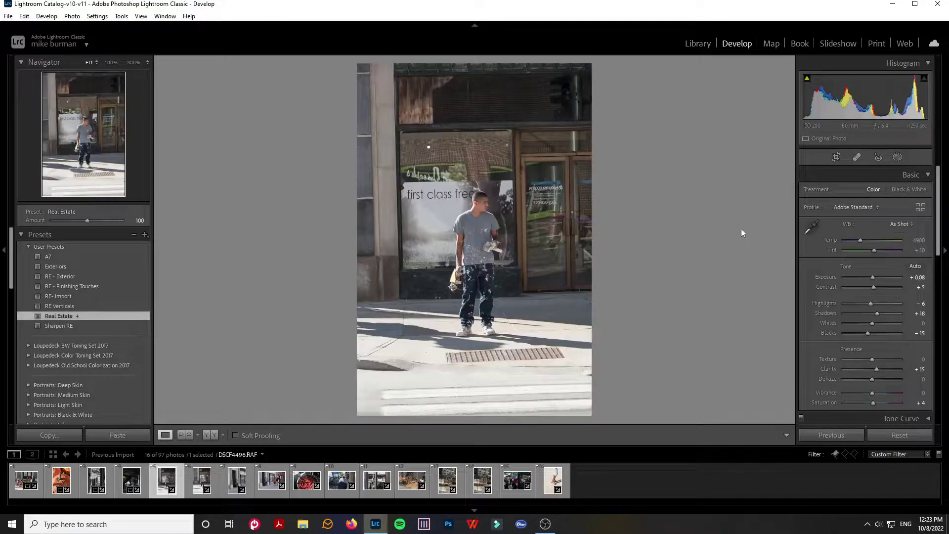
Crop the man's photo tighter and rotate it 1.03° to straighten it.
click(836, 157)
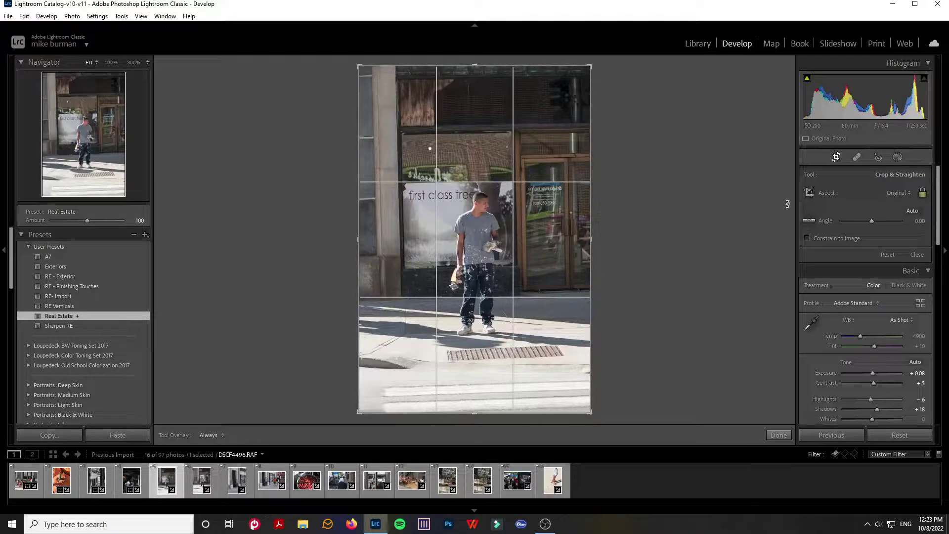
drag(593, 69, 583, 128)
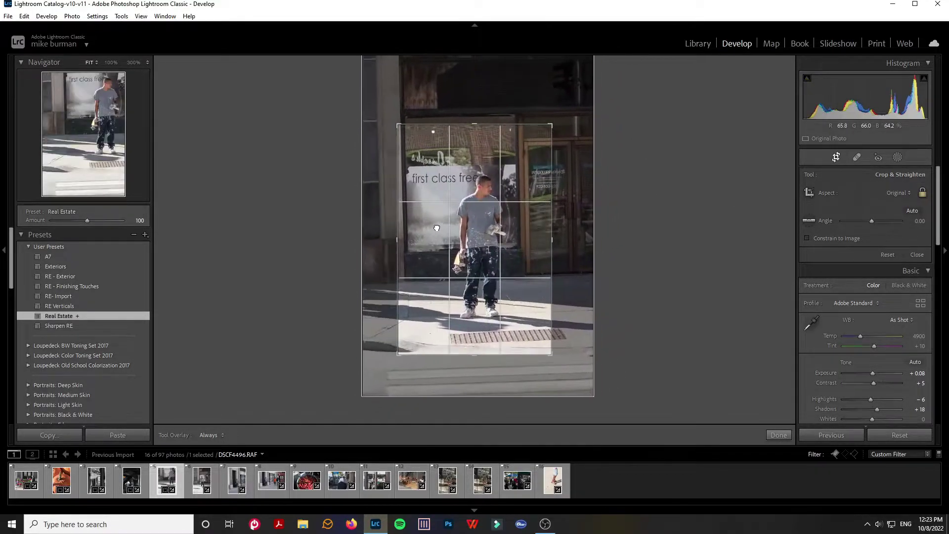
drag(569, 214, 567, 232)
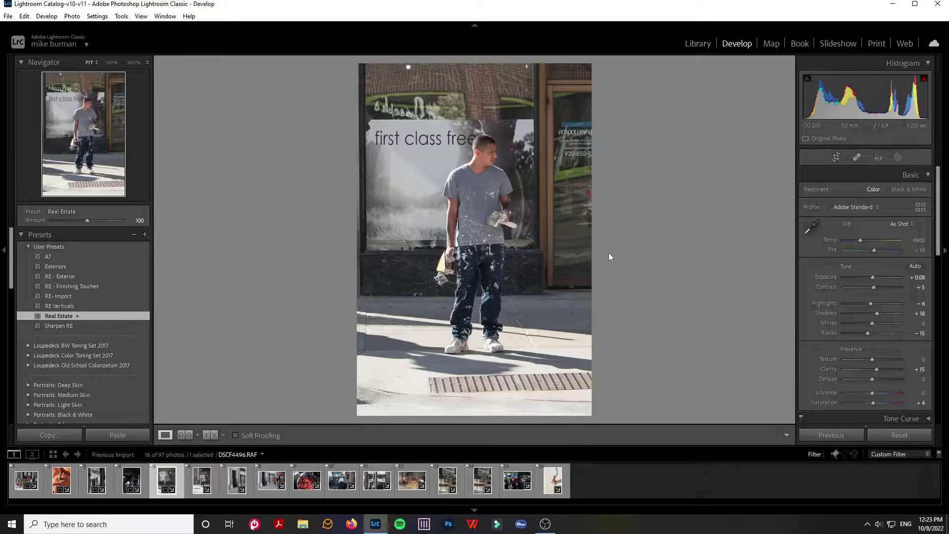
Compare black and white against colour, keep it in colour, and advance to the next photo.
click(914, 191)
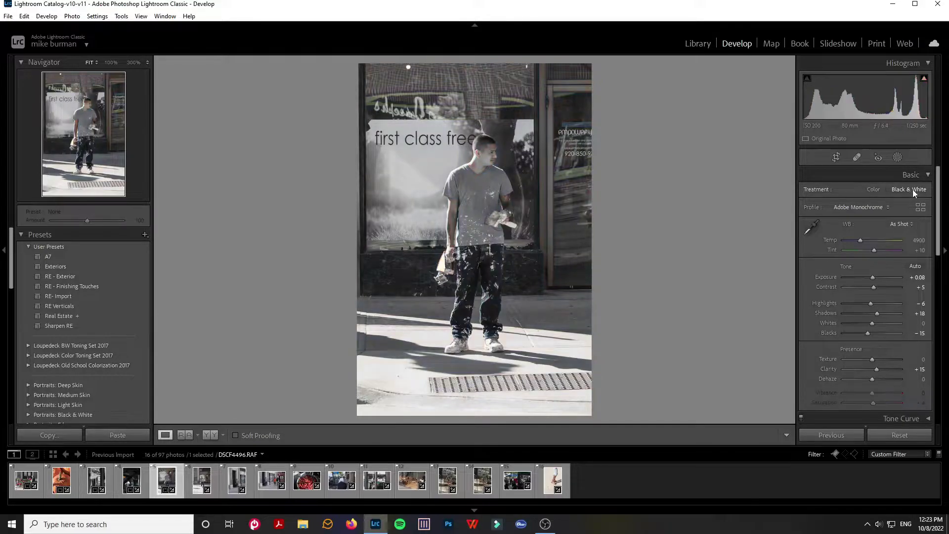
click(871, 191)
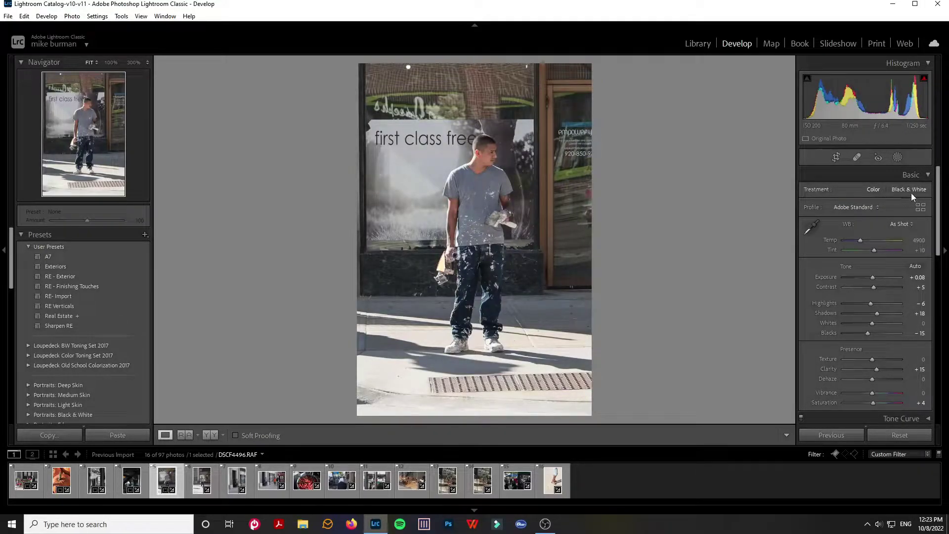
click(911, 193)
click(872, 189)
key(Right)
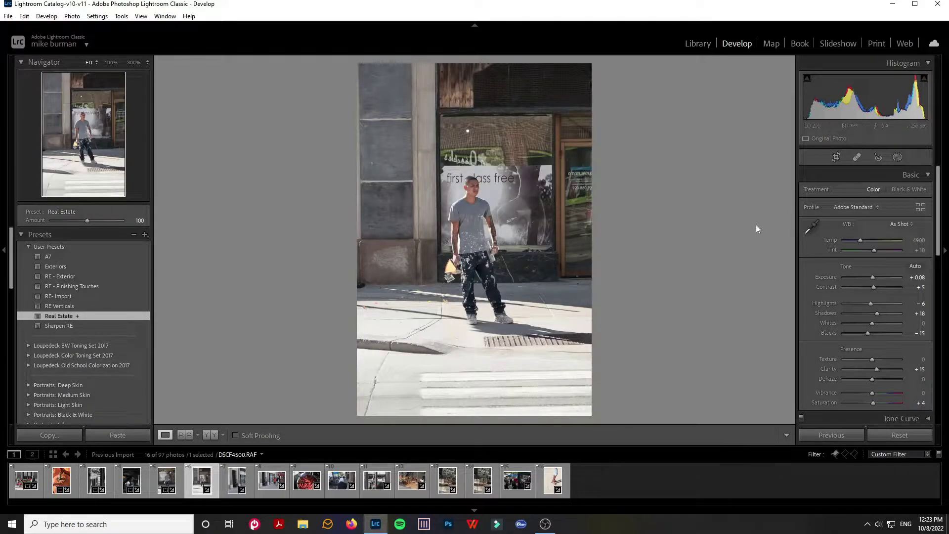
Crop DSCF4600 tighter around the man, refining the framing, then advance to DSCF4606.
click(834, 158)
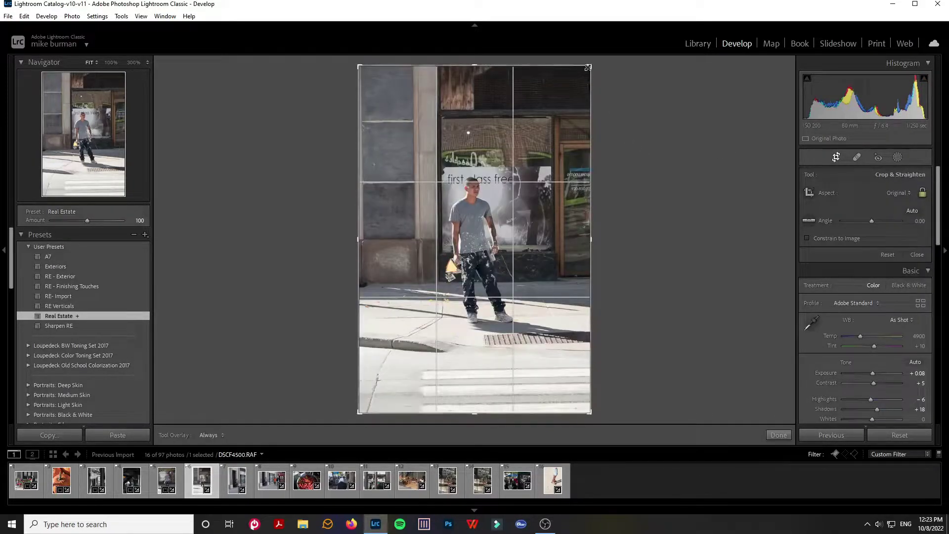
drag(591, 67, 511, 241)
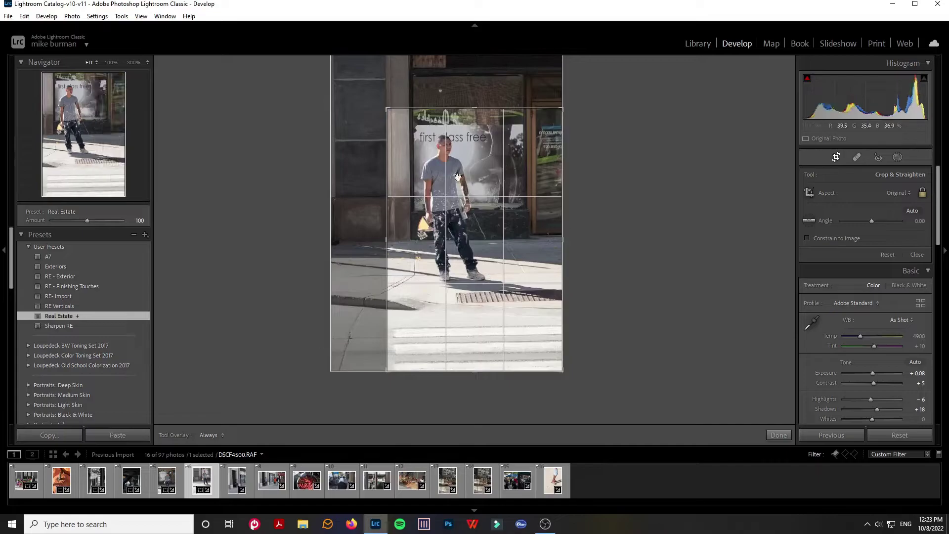
key(Return)
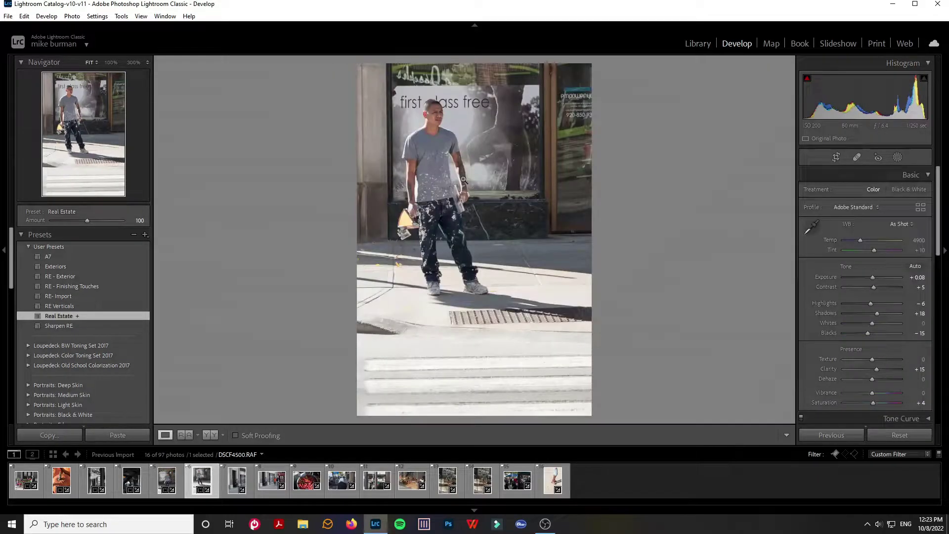
click(839, 158)
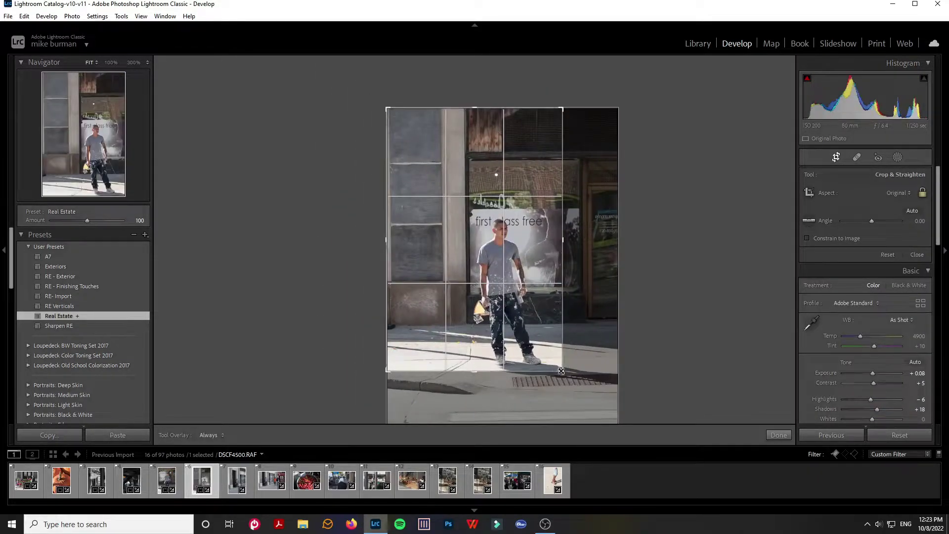
drag(586, 337, 590, 345)
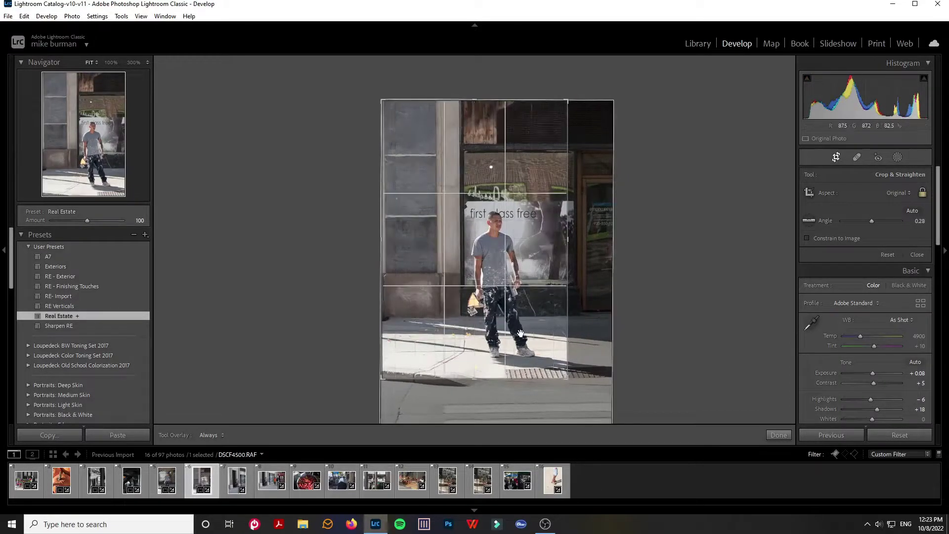
key(Return)
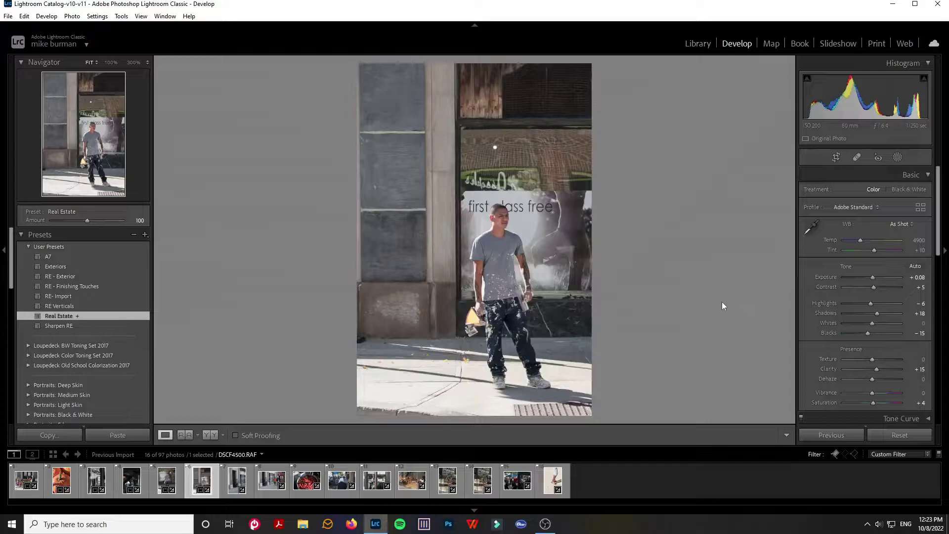
click(836, 158)
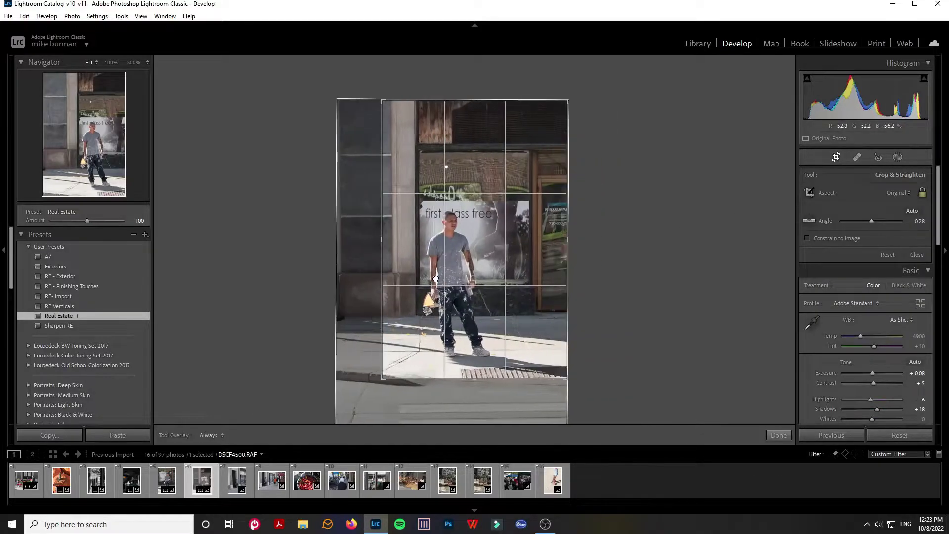
key(Return)
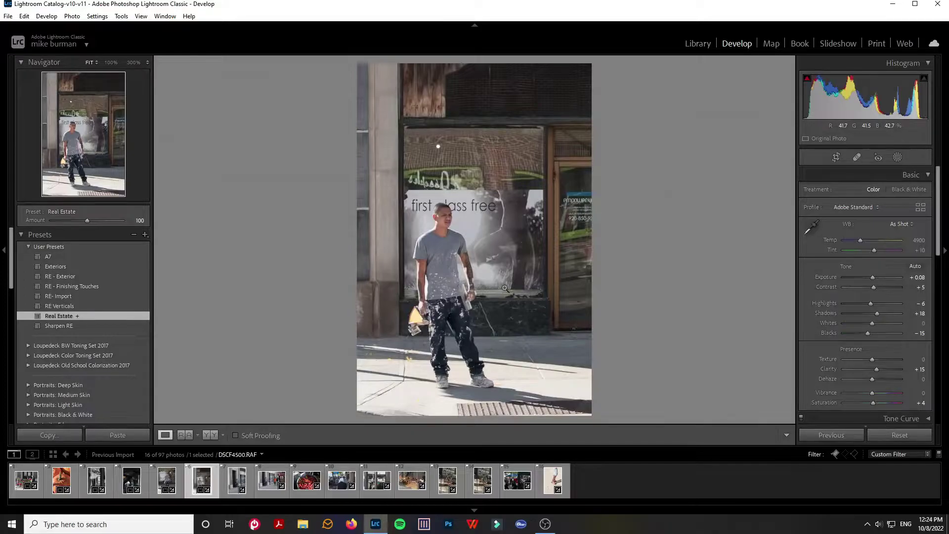
key(Right)
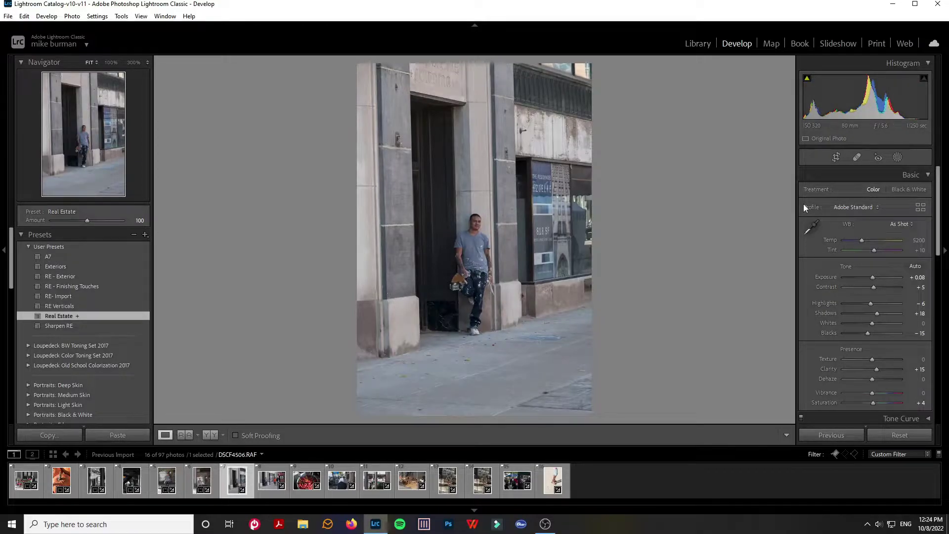
Crop DSCF4606 to a tight vertical frame of the man, rotated 1.28°, and inspect at 100%.
click(835, 157)
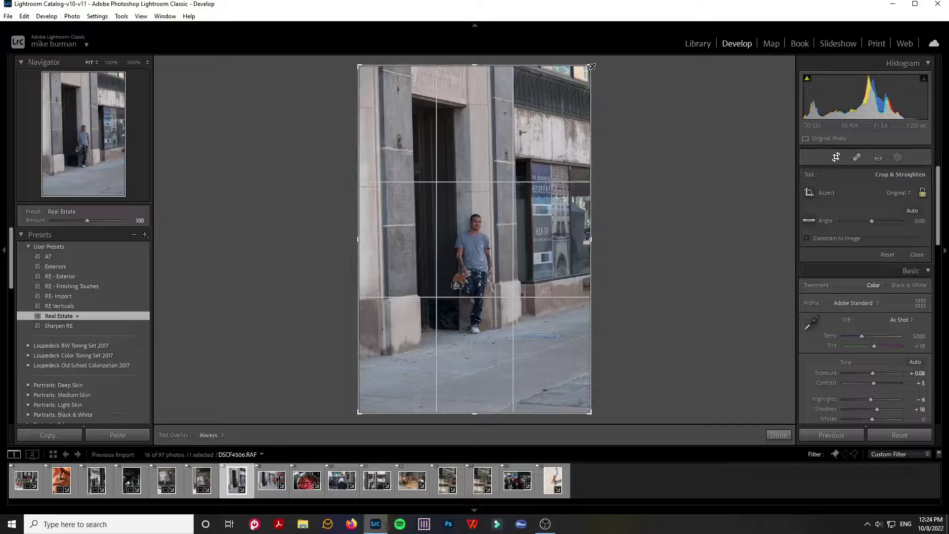
drag(592, 66, 517, 216)
drag(601, 206, 600, 196)
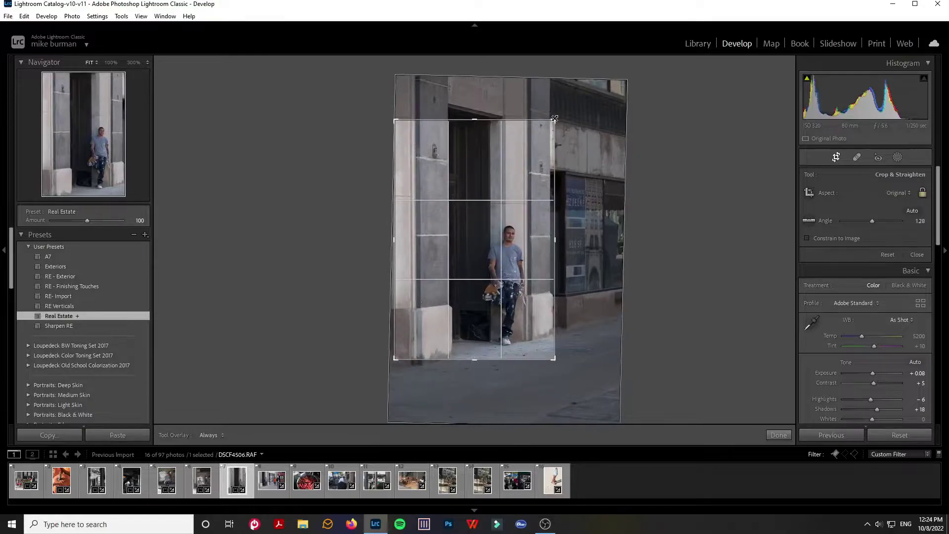
key(Return)
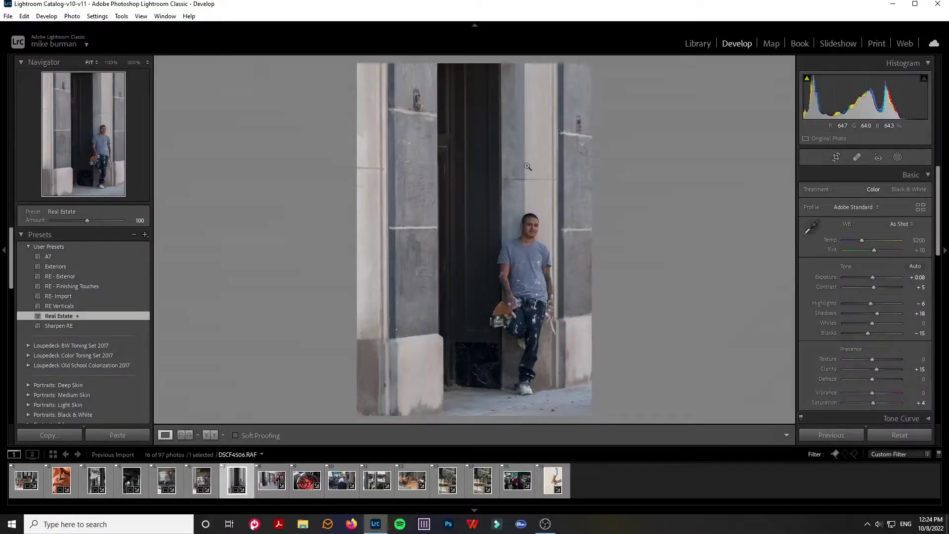
click(539, 253)
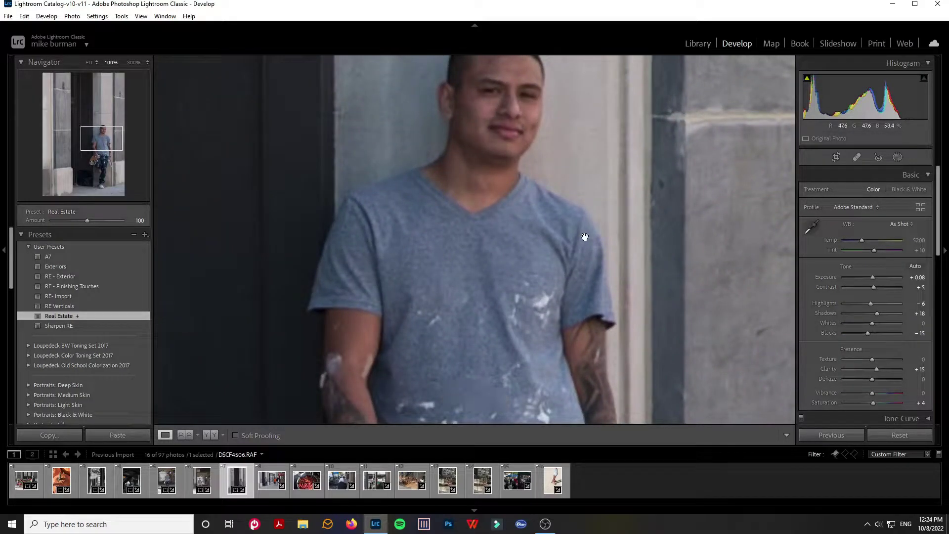
Raise Exposure to +0.53, Texture to +21 and Dehaze to +16 on the doorway photo.
click(557, 294)
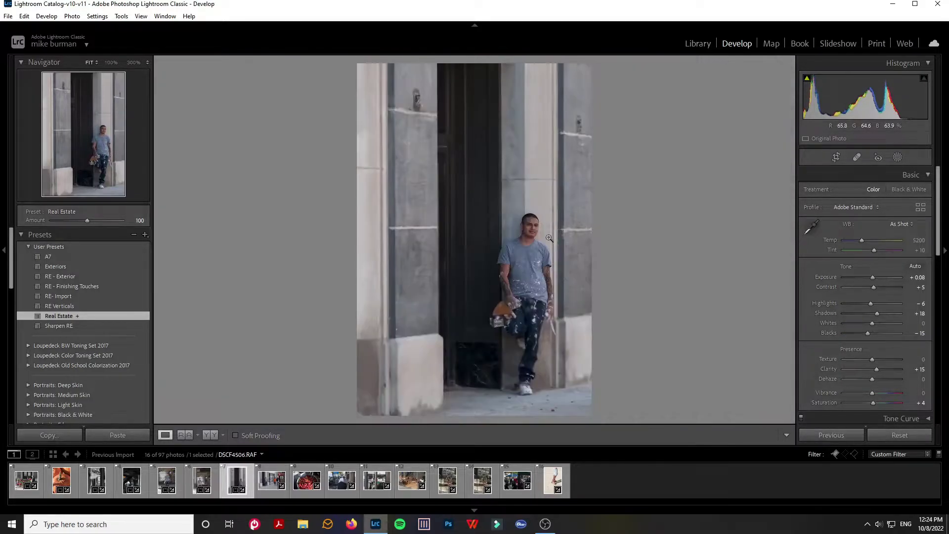
drag(539, 267, 531, 305)
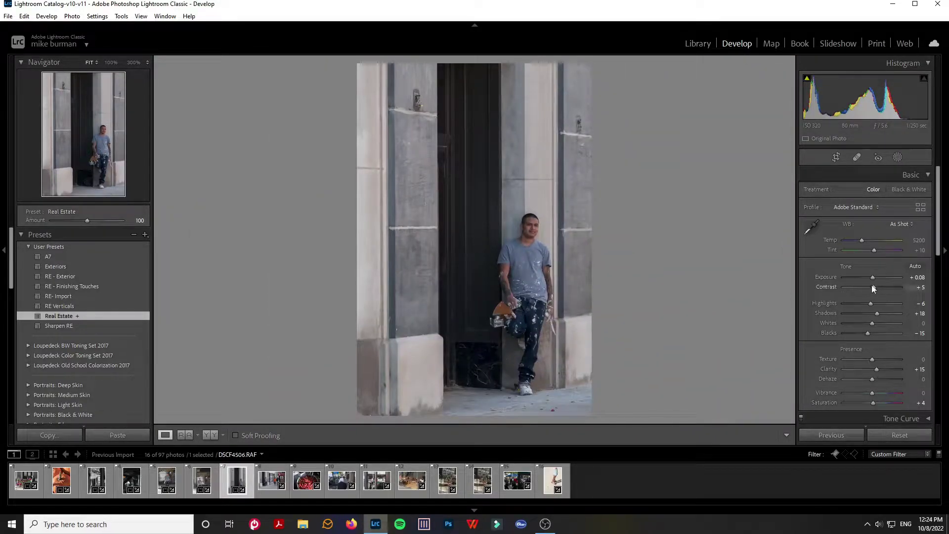
drag(873, 280, 874, 279)
drag(871, 359, 877, 378)
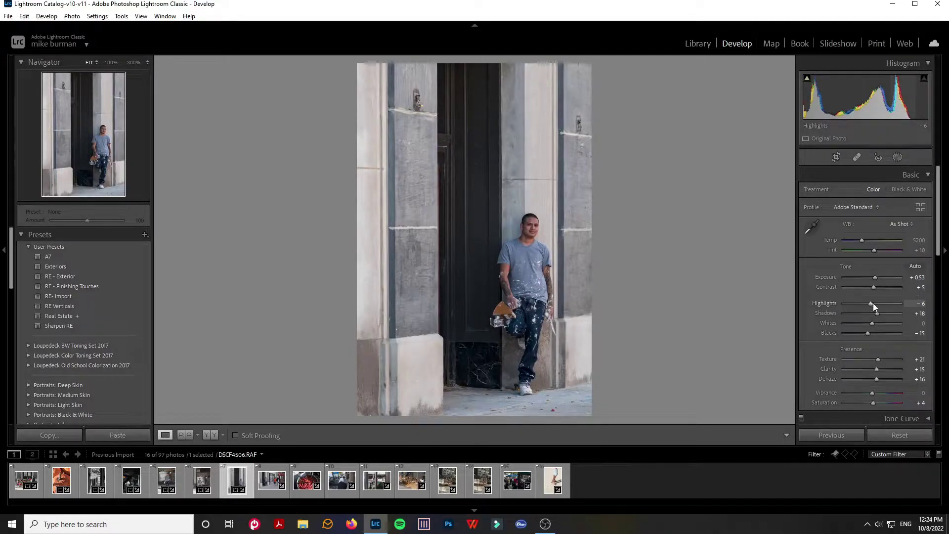
Keep the photo in colour, with Saturation at 0 and Vibrance at +32.
click(908, 189)
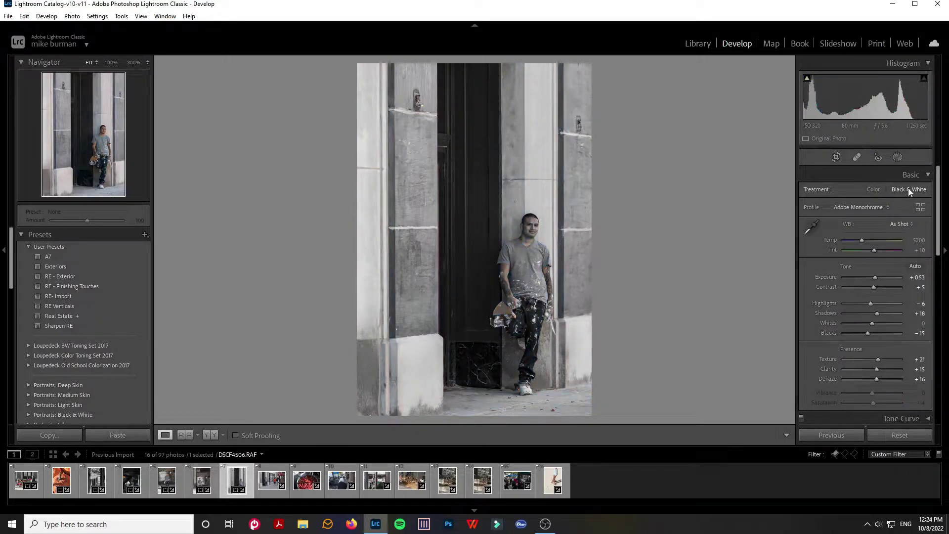
click(872, 190)
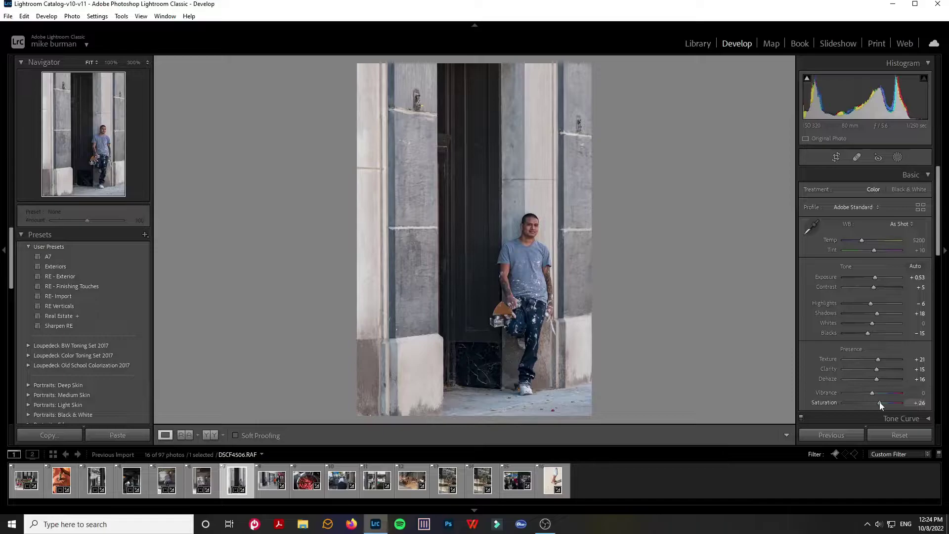
drag(879, 402, 879, 396)
Boost HSL Blue saturation to +16 and Purple to +3 by dragging on the blue areas.
scroll(903, 287, down, 3)
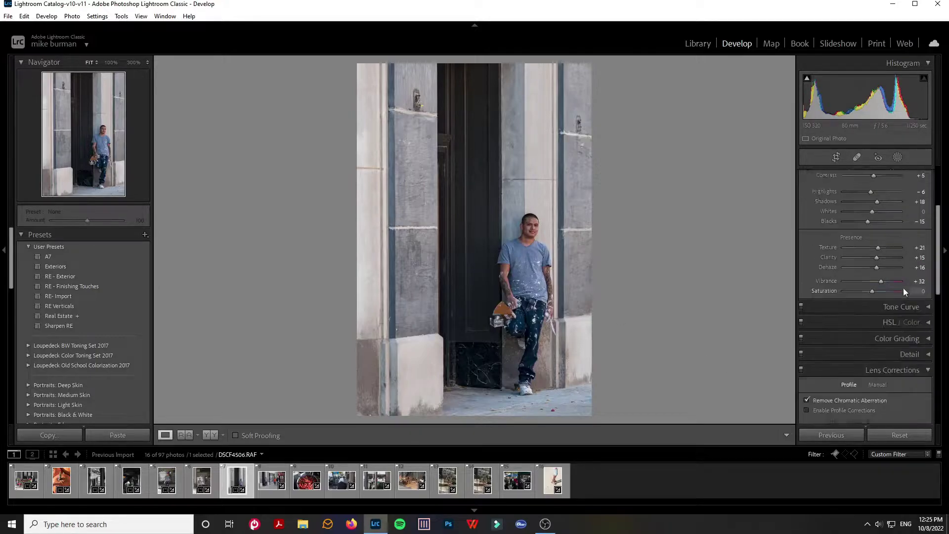
scroll(915, 259, up, 1)
scroll(915, 257, down, 1)
click(932, 268)
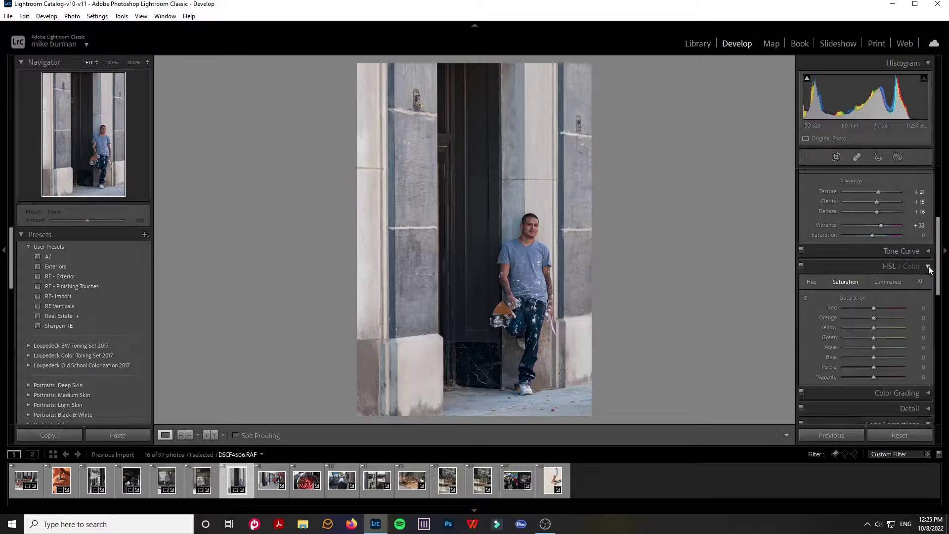
click(805, 299)
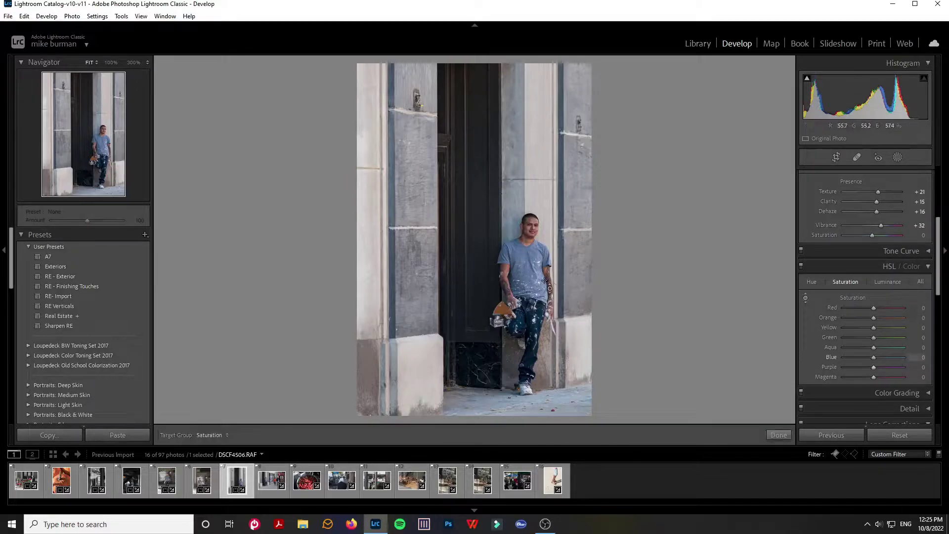
mouse_move(523, 257)
mouse_down()
mouse_move(524, 218)
mouse_move(523, 242)
mouse_up()
click(778, 436)
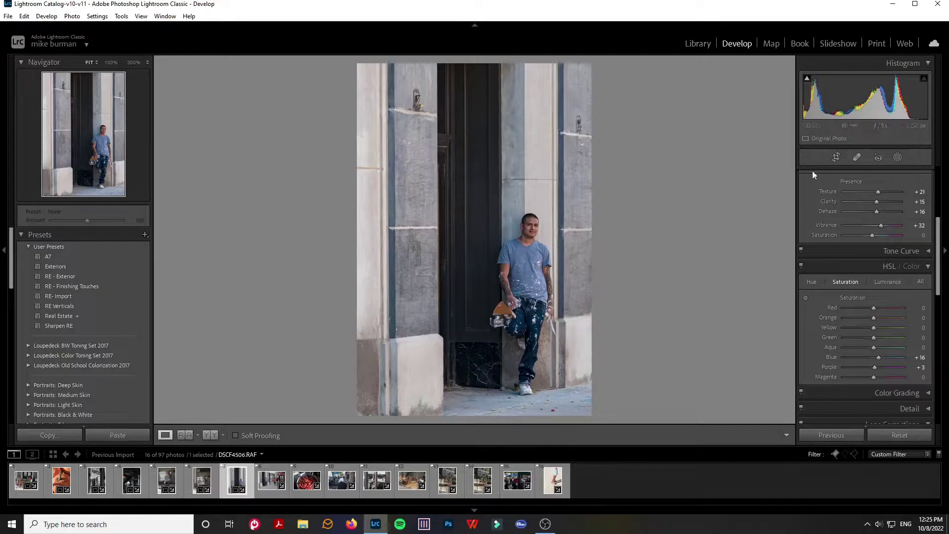
Keep DSCF4606 in colour, raise Exposure to +0.88 and Dehaze to +19, then advance to DSCF4610.
scroll(907, 278, up, 4)
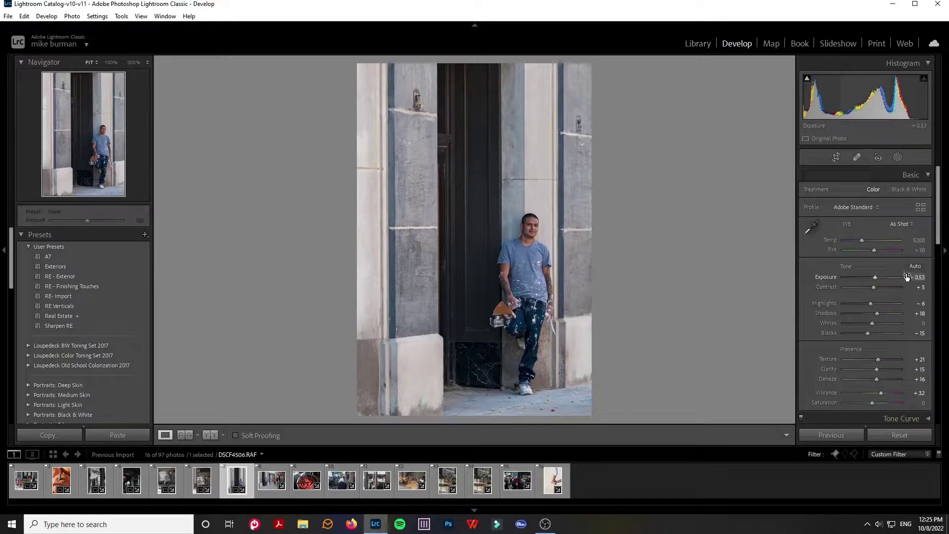
click(908, 190)
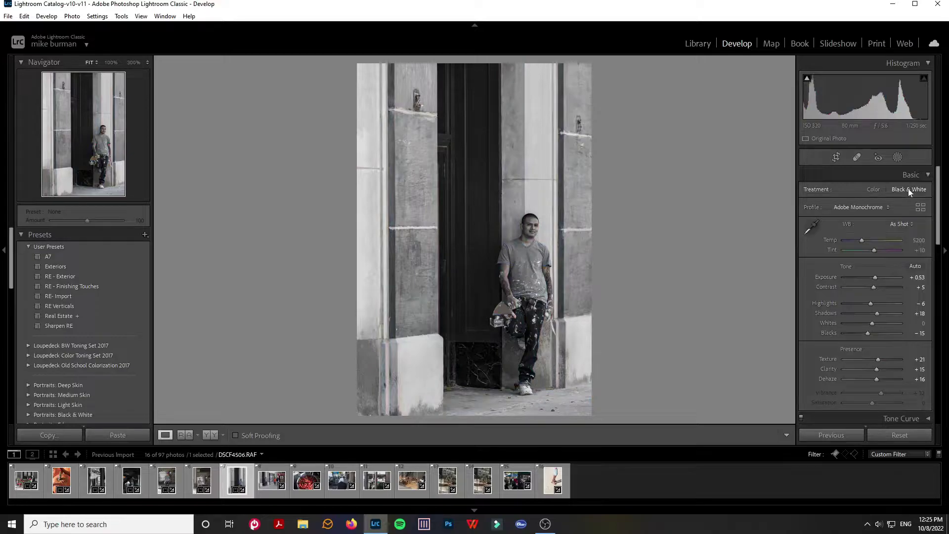
click(872, 190)
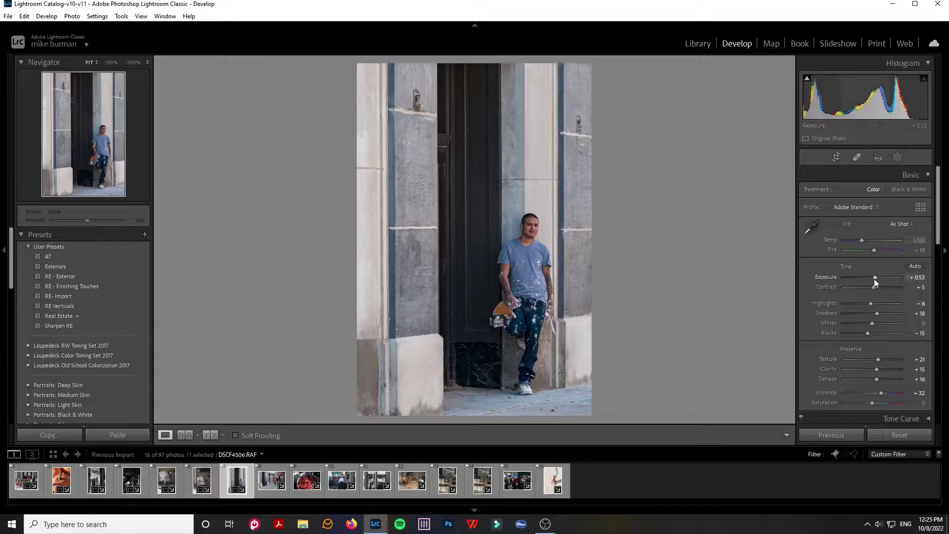
drag(874, 278, 876, 280)
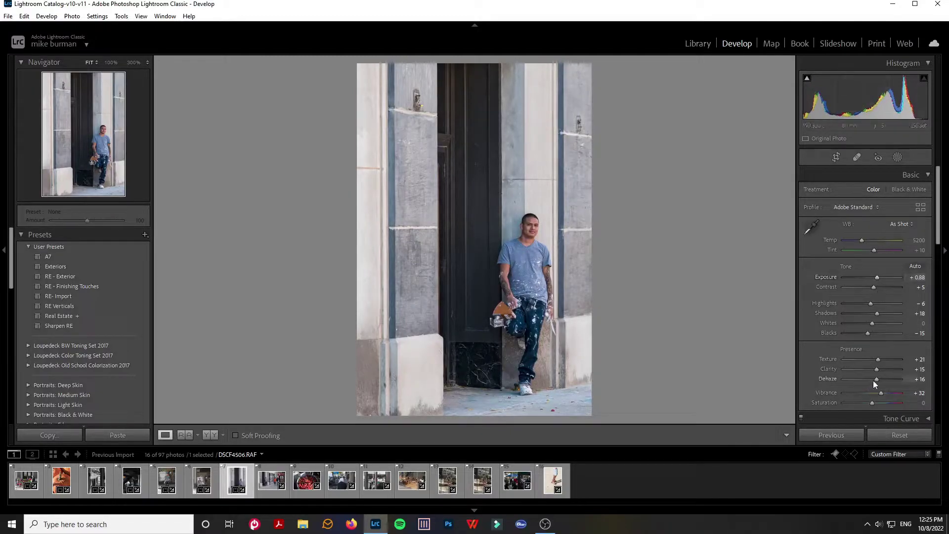
drag(876, 380, 877, 380)
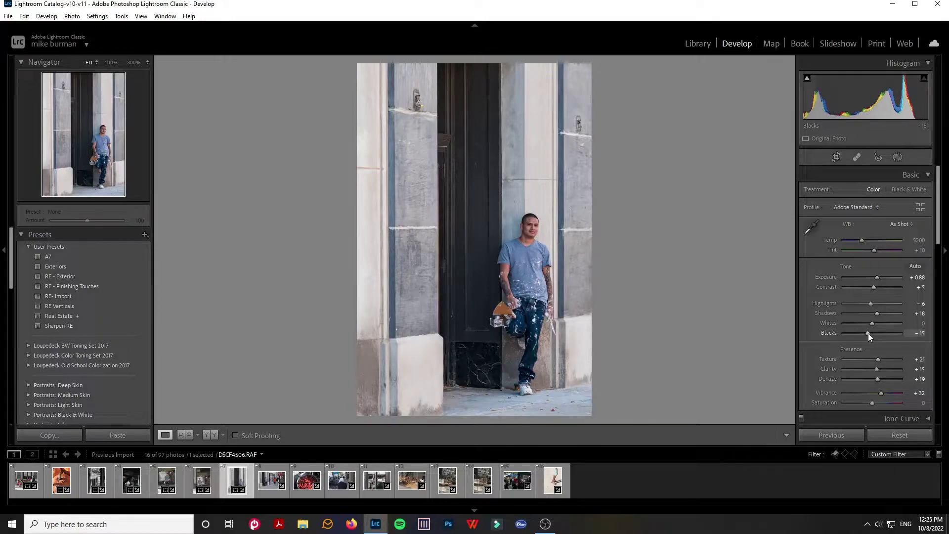
key(Right)
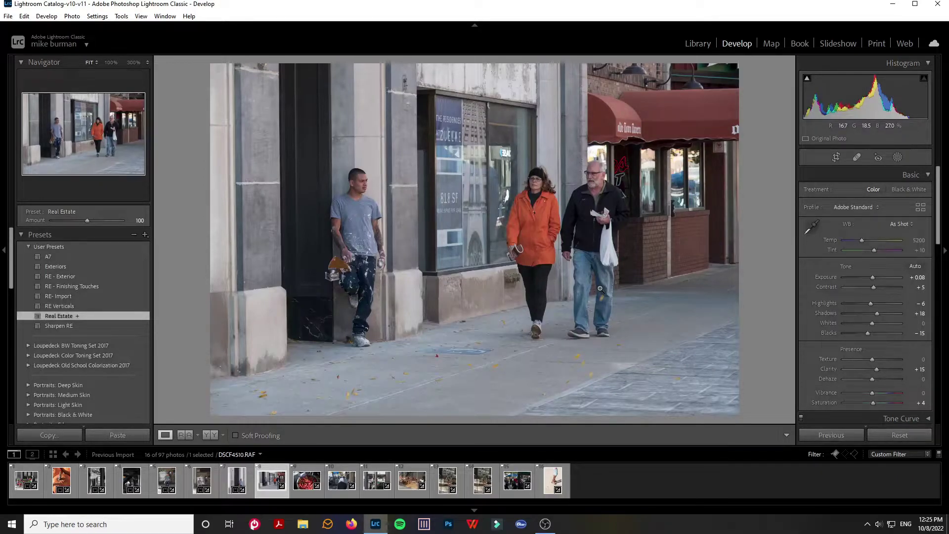
Crop the couple photo tighter around the three people and straighten the buildings slightly.
click(835, 157)
drag(732, 64, 662, 124)
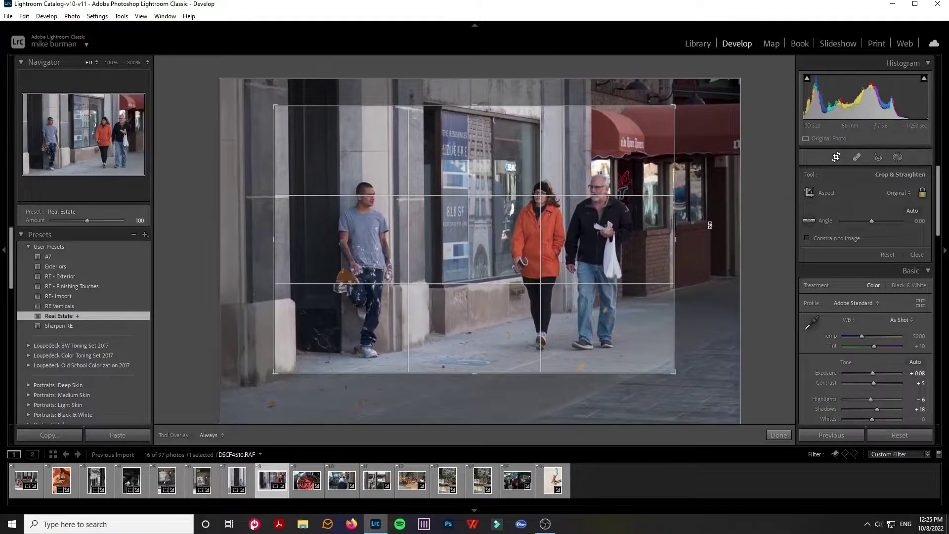
drag(709, 225, 711, 228)
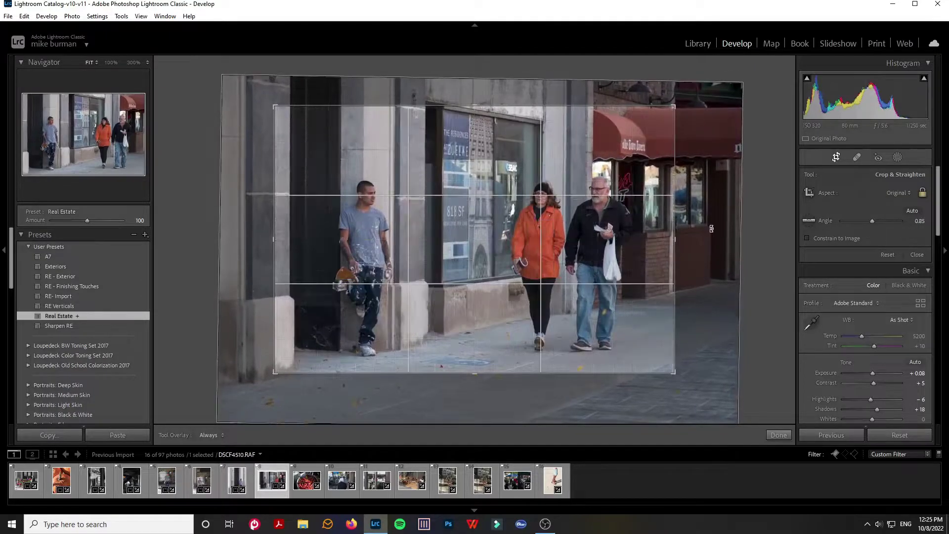
key(Return)
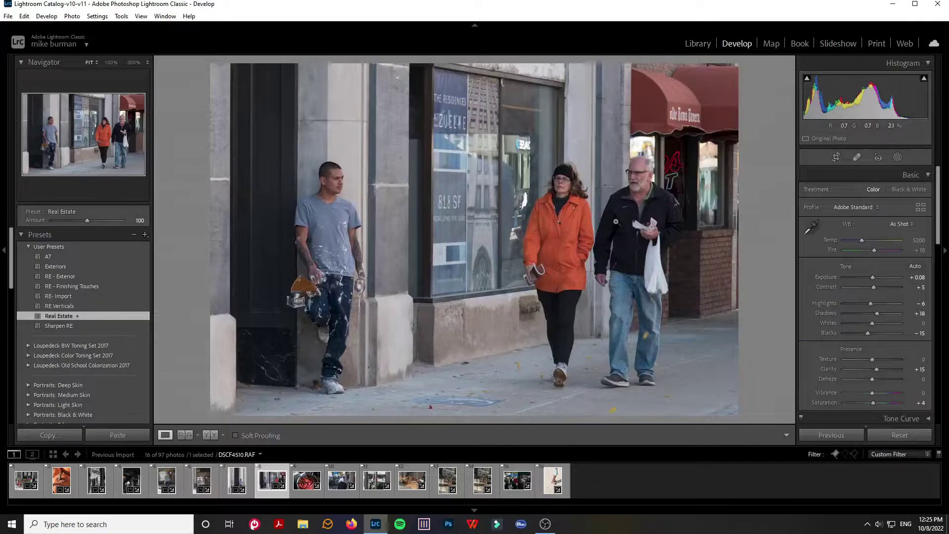
Convert DSCF4610 to black and white with Adobe Monochrome, leaving the crop unchanged.
click(909, 190)
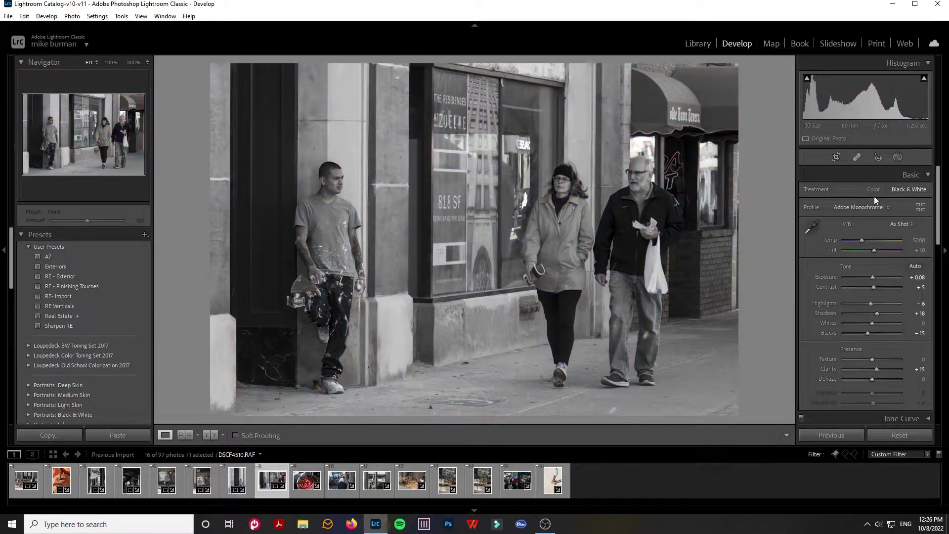
click(875, 190)
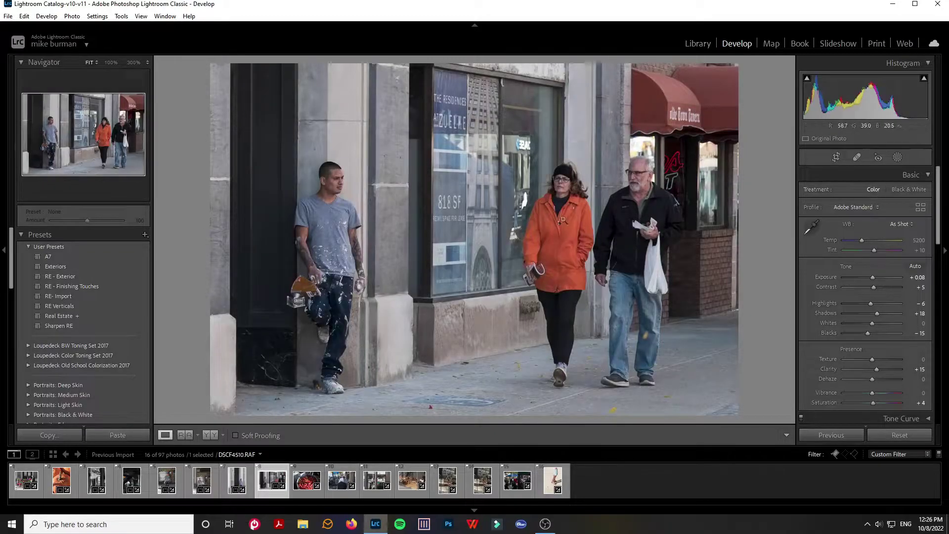
click(908, 189)
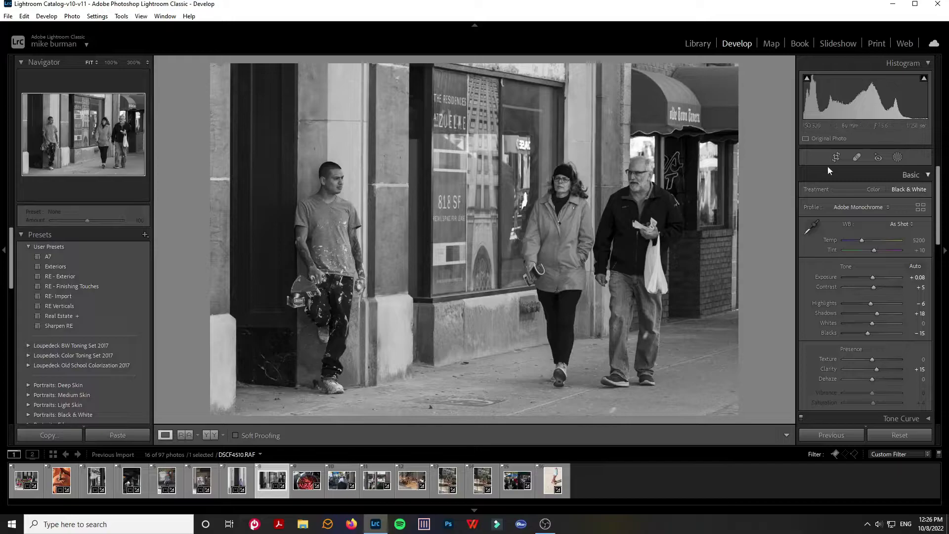
click(838, 157)
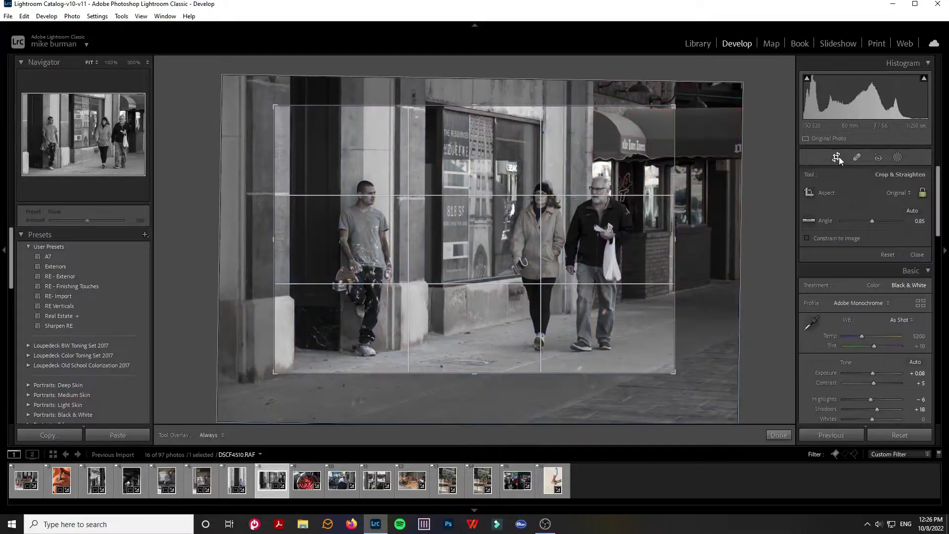
click(838, 157)
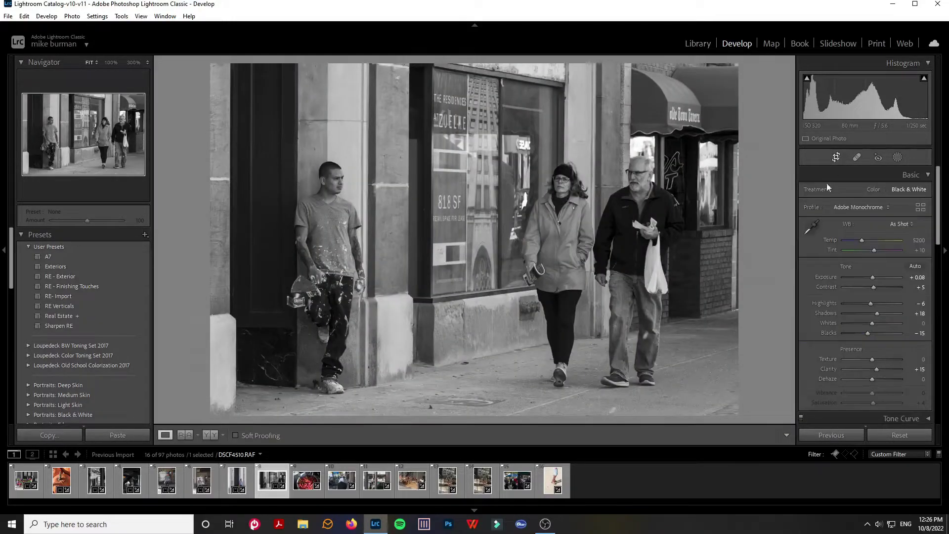
In the Library grid, flag DSCF4512 as a pick and filter to flagged photos only.
click(697, 44)
click(470, 78)
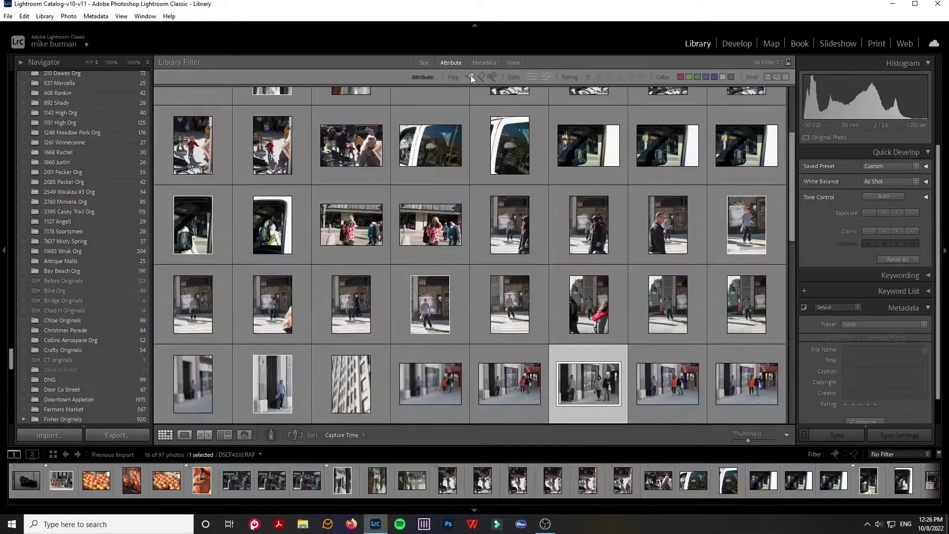
click(665, 390)
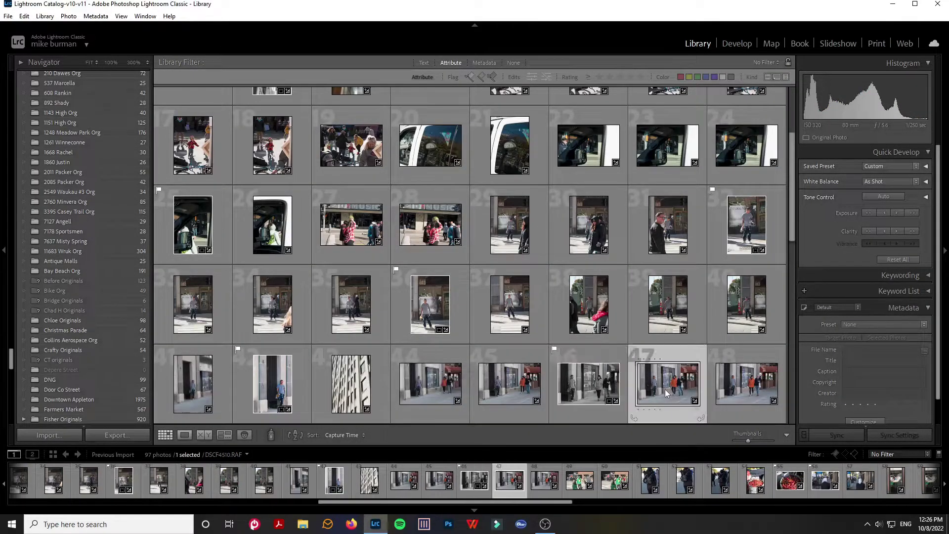
click(726, 383)
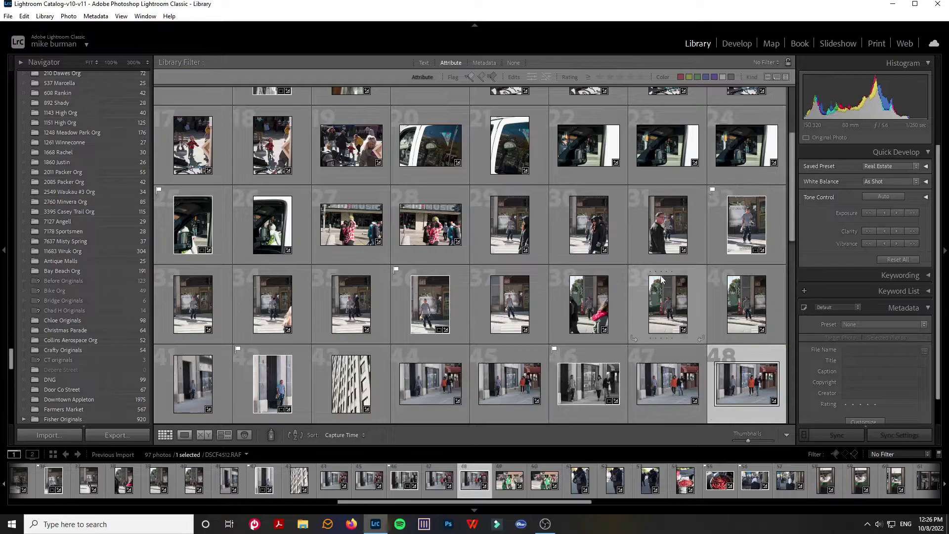
key(p)
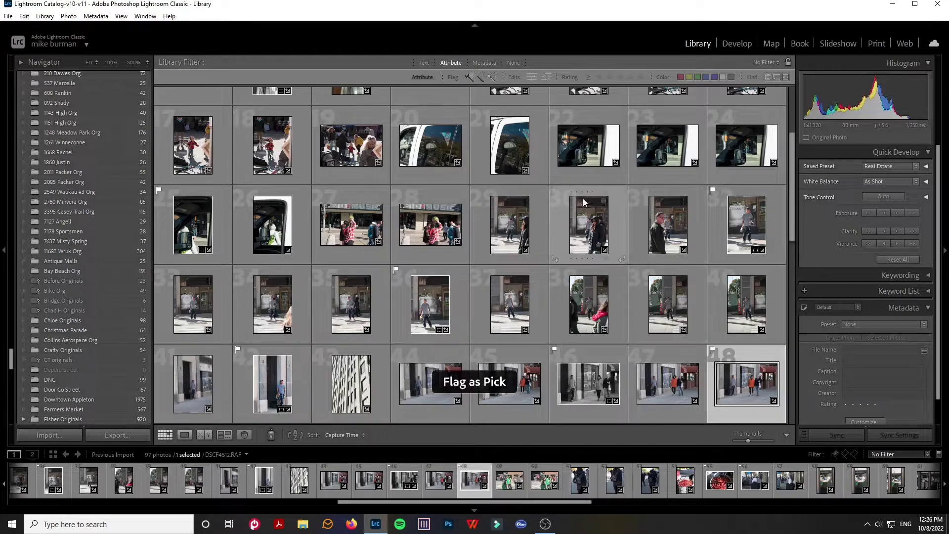
click(470, 78)
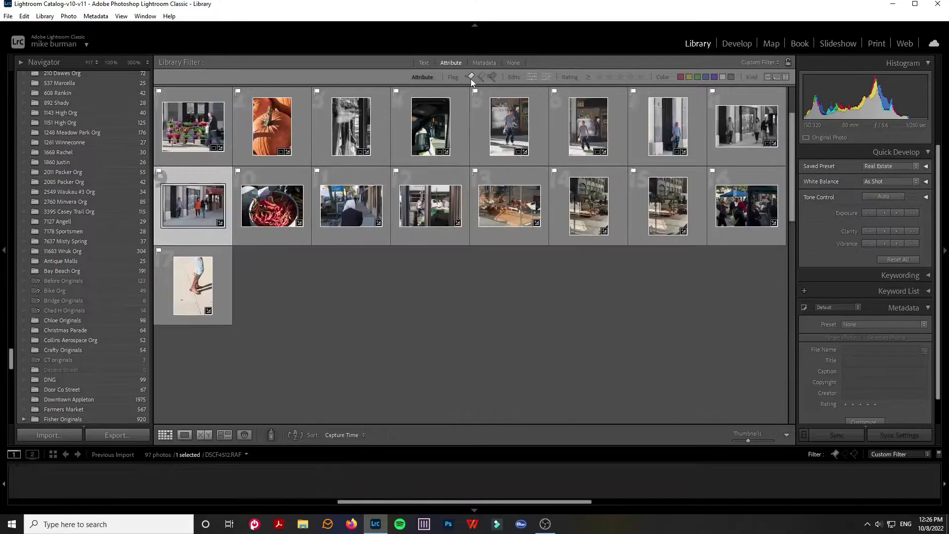
Inspect the street shot at 100% around the man's shirt and face, then return to Fit.
double_click(195, 210)
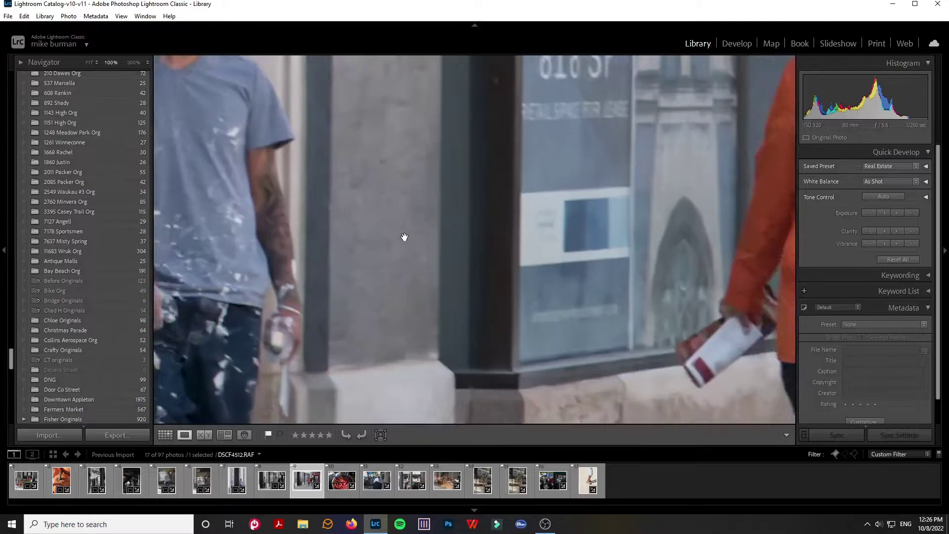
click(405, 236)
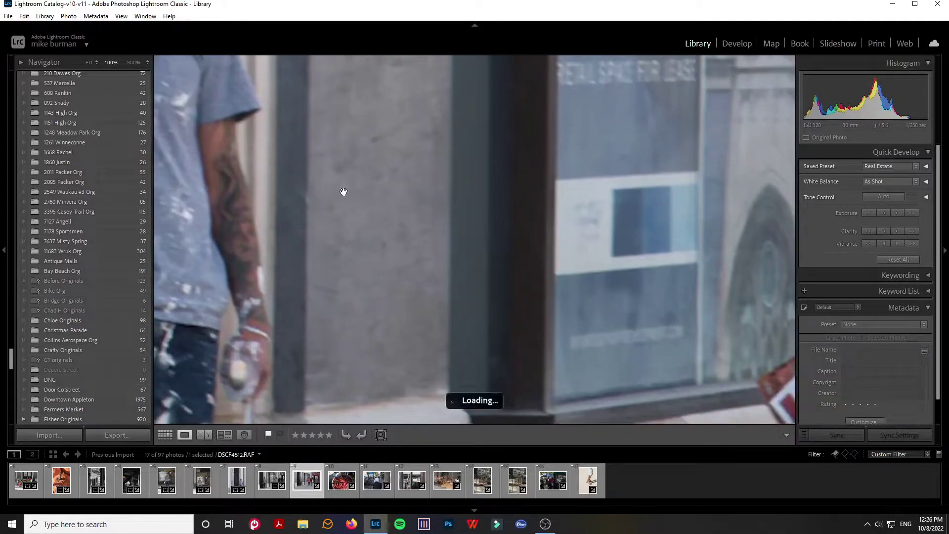
drag(339, 185, 522, 293)
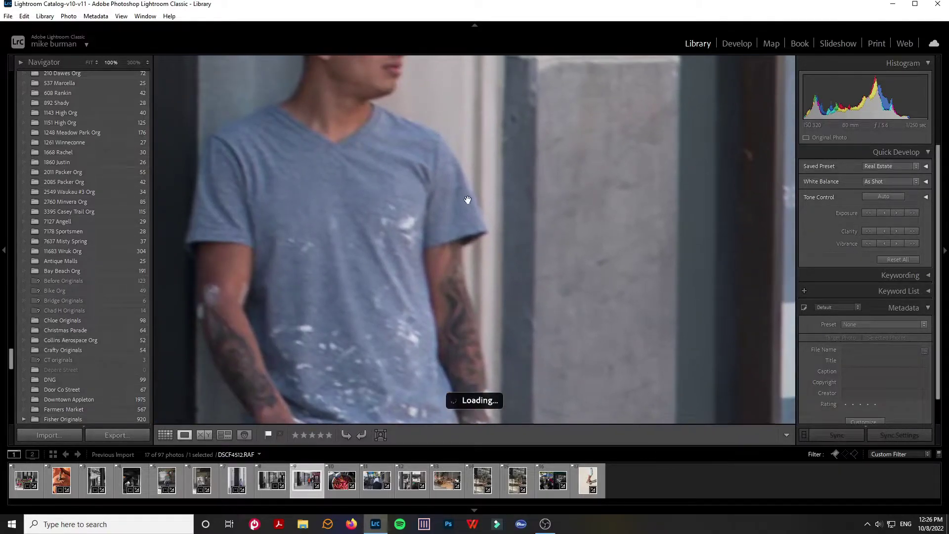
drag(466, 194, 492, 318)
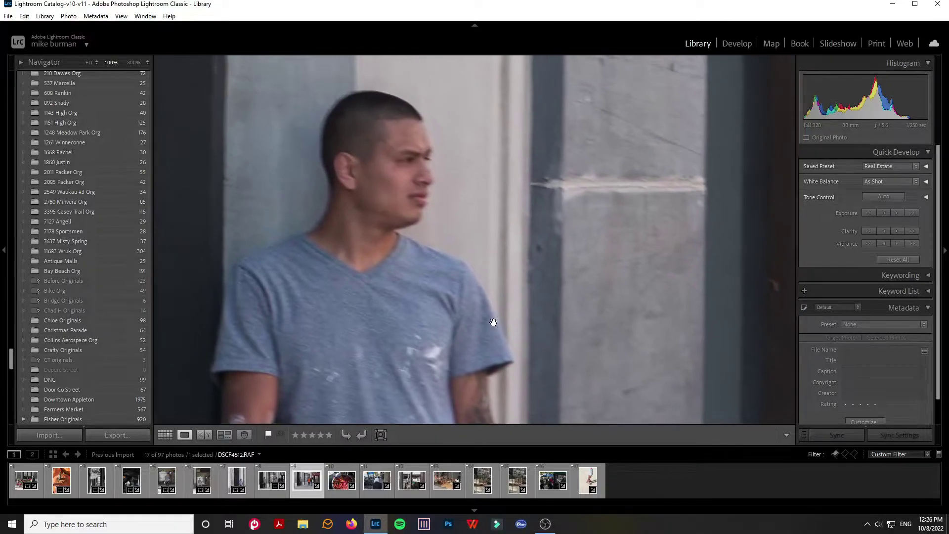
drag(559, 259, 545, 250)
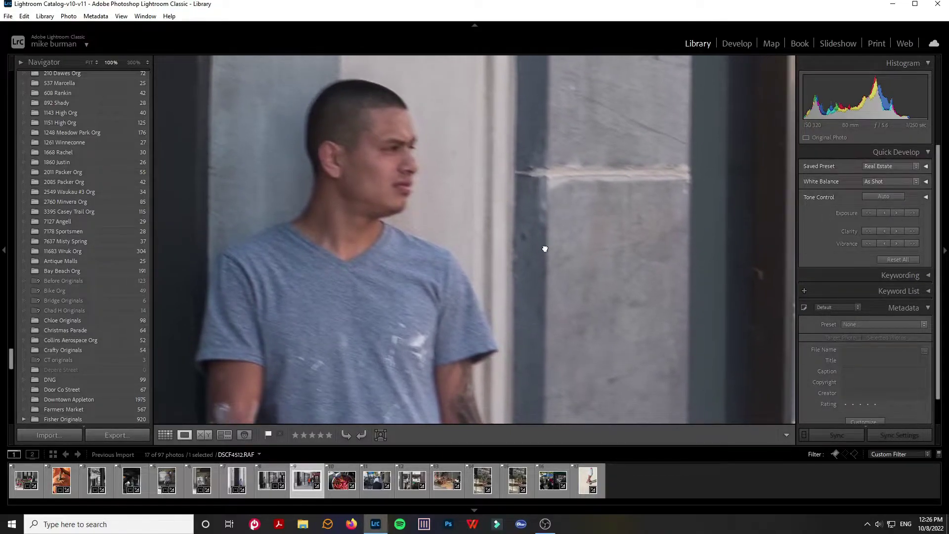
click(546, 247)
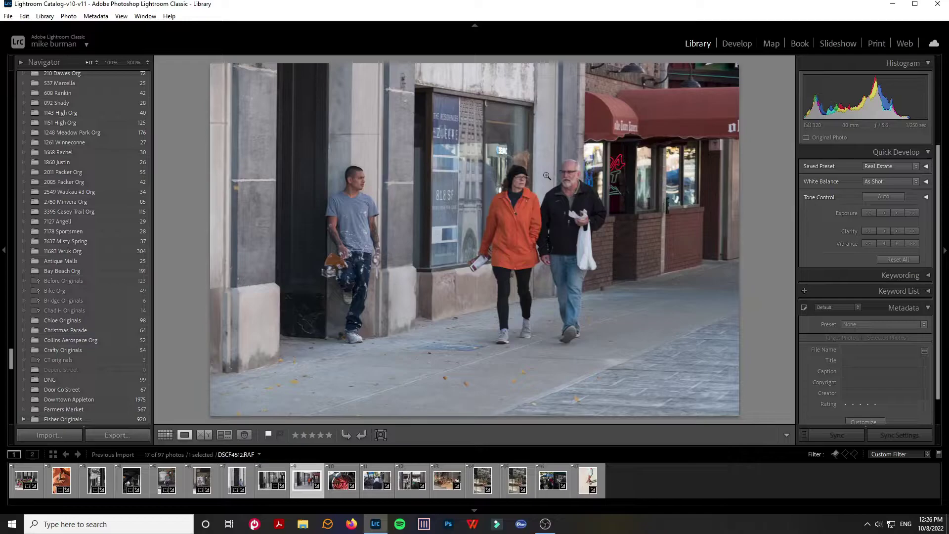
Unflag DSCF4512, flag DSCF4511 as a pick, and show the 17 flagged photos.
key(x)
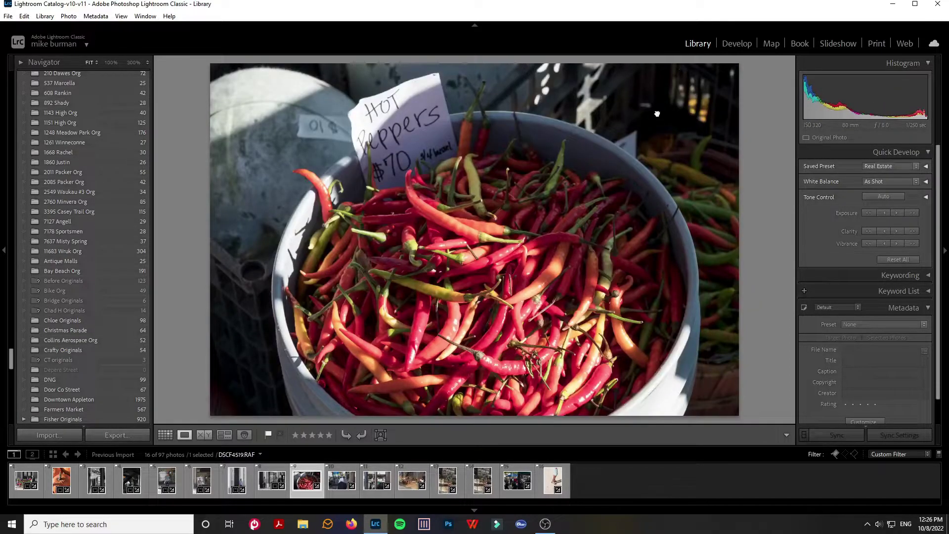
key(g)
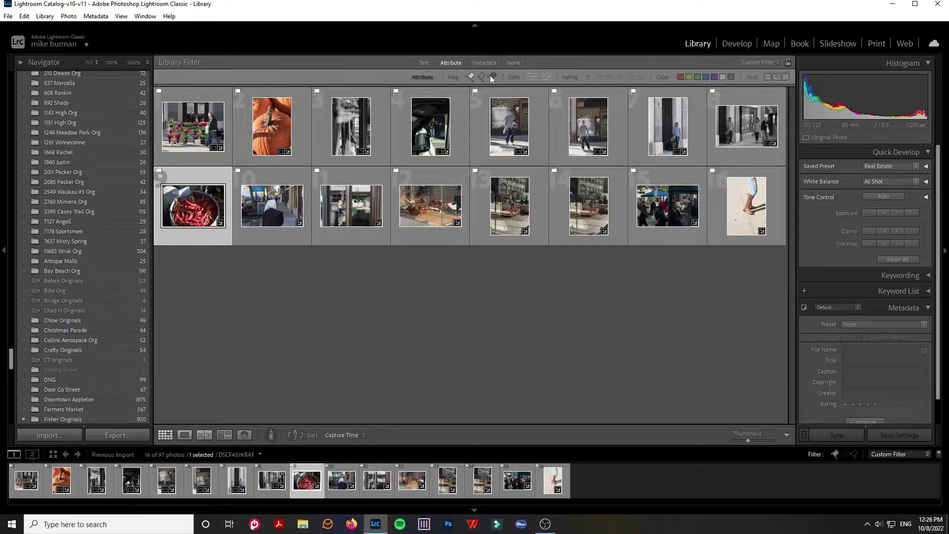
click(467, 75)
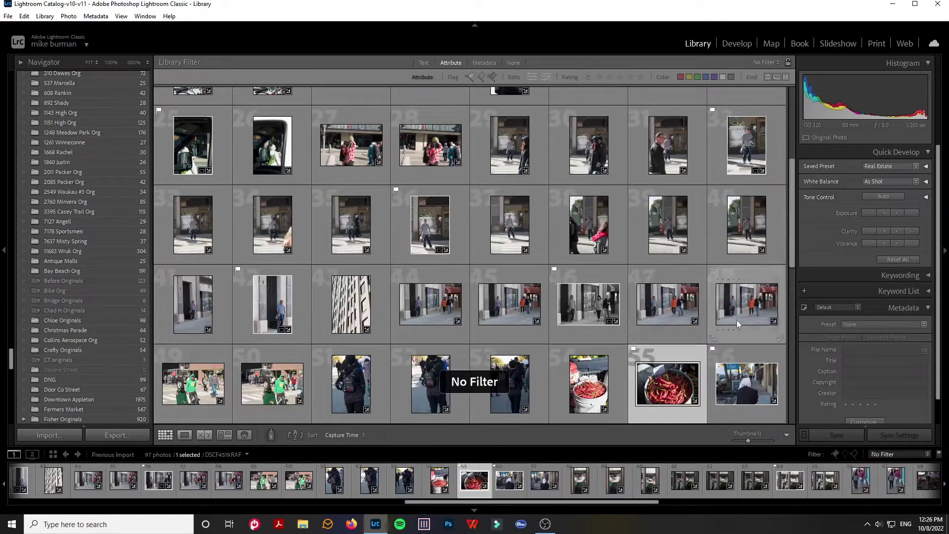
double_click(666, 304)
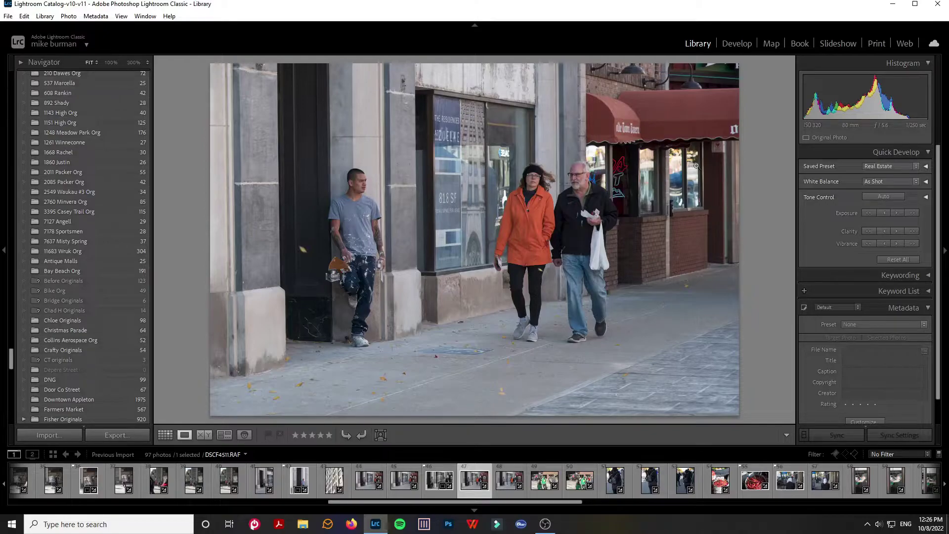
key(p)
key(g)
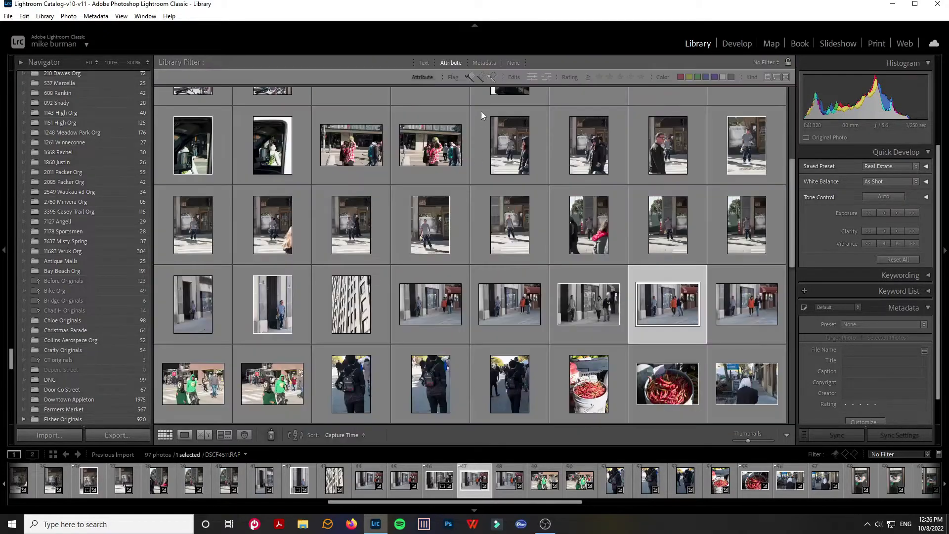
click(471, 78)
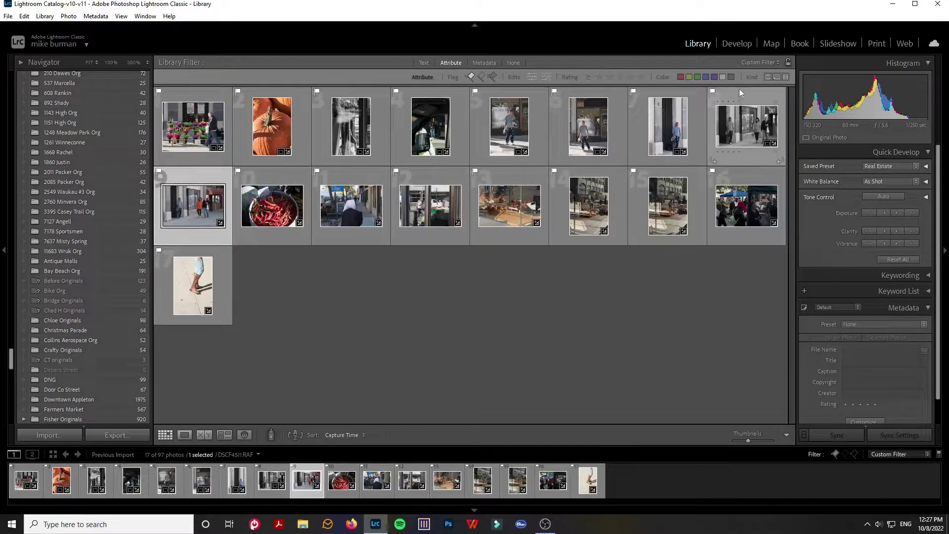
In Develop, crop DSCF4511 around the three people and straighten it slightly.
click(736, 45)
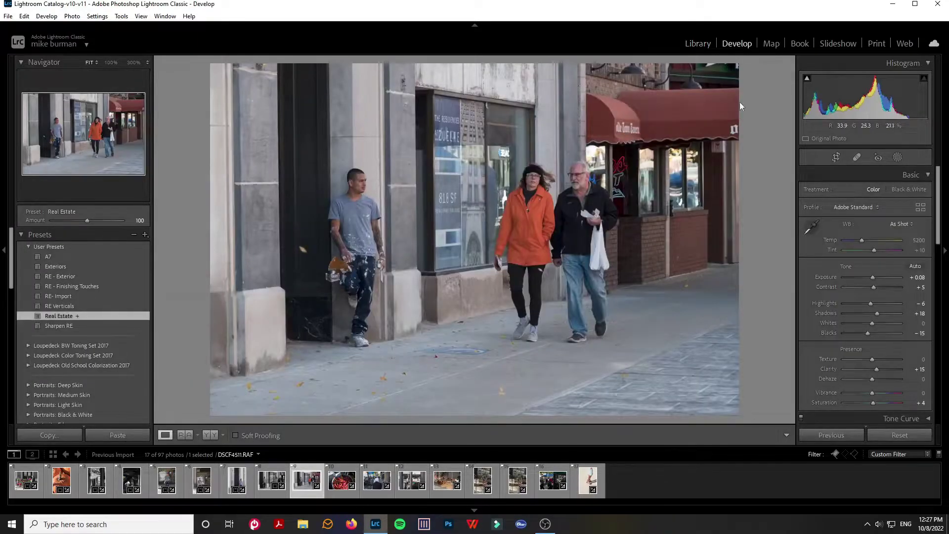
click(836, 157)
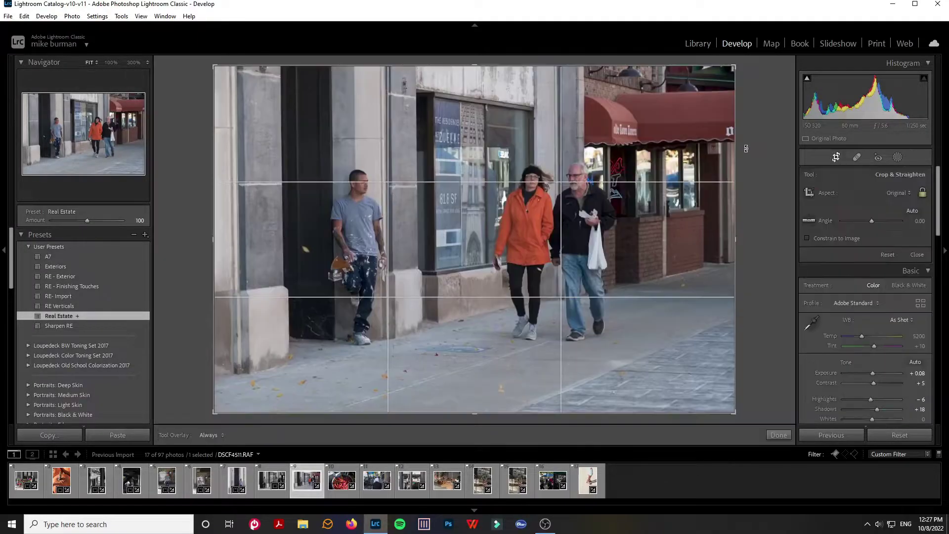
drag(733, 70, 656, 119)
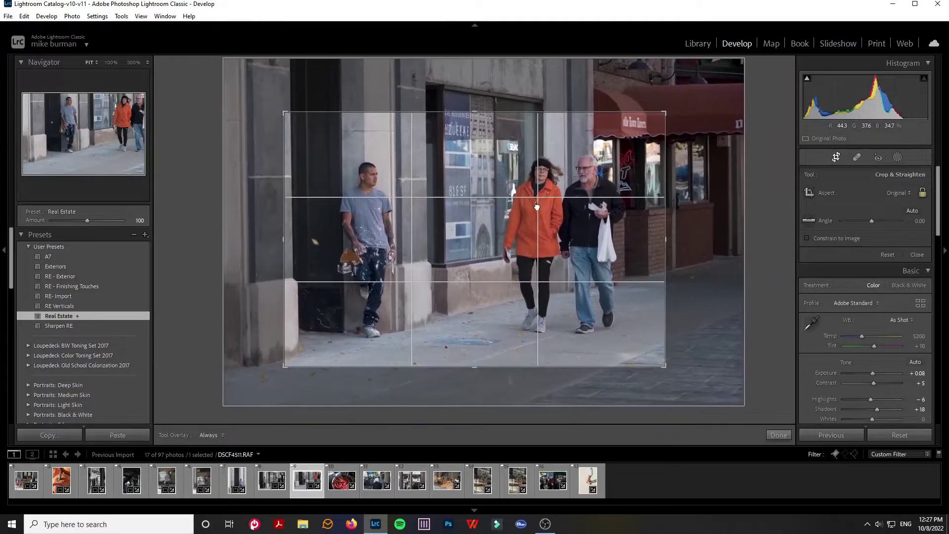
drag(537, 206, 591, 162)
drag(714, 188, 714, 191)
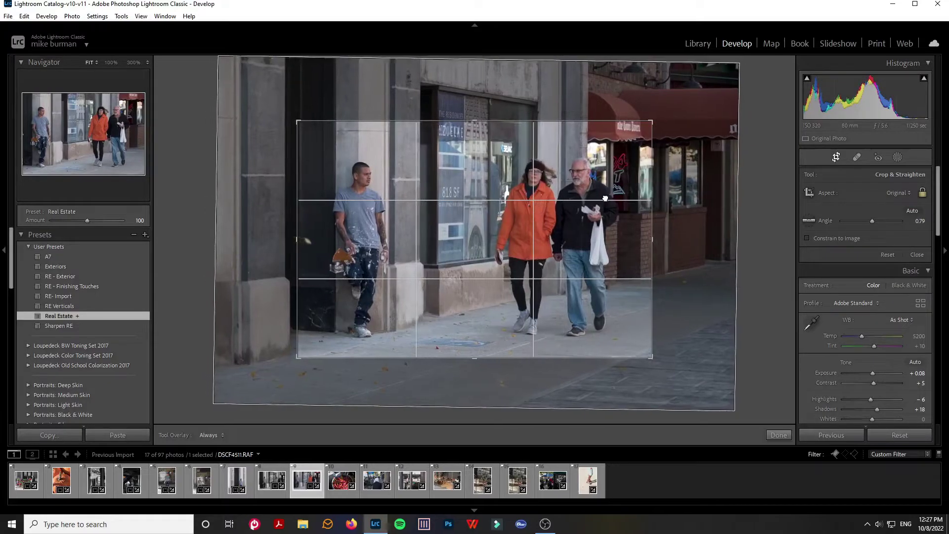
double_click(606, 201)
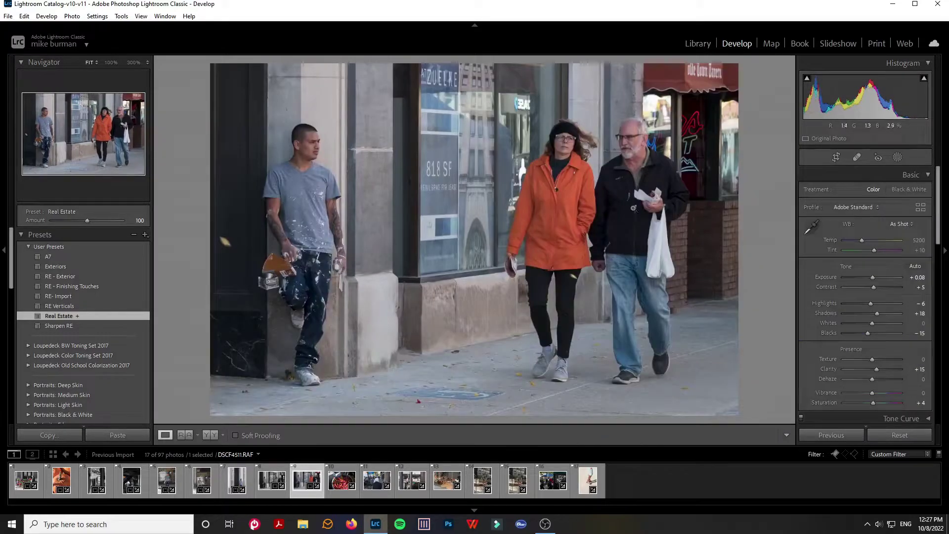
Convert it to black and white with Texture +18, Dehaze +7 and Exposure +0.53.
click(899, 190)
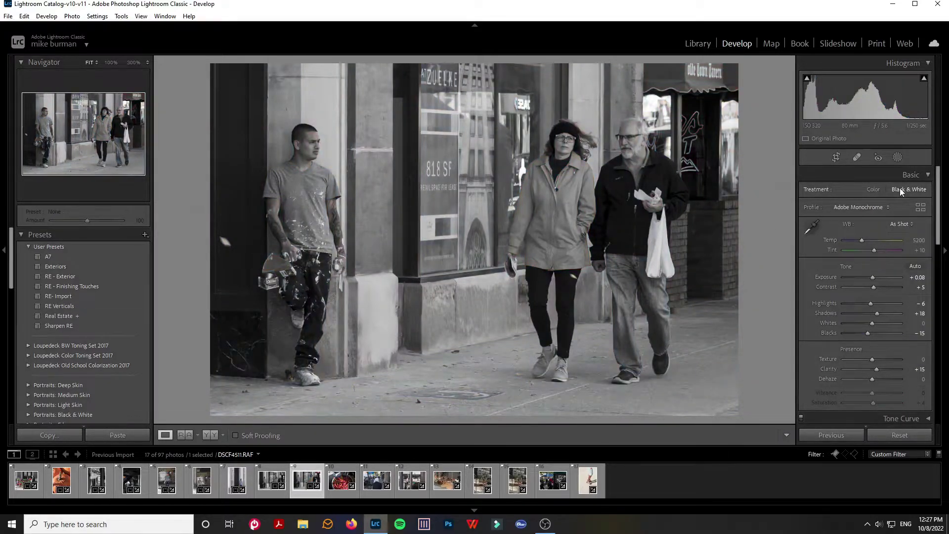
click(877, 359)
click(875, 382)
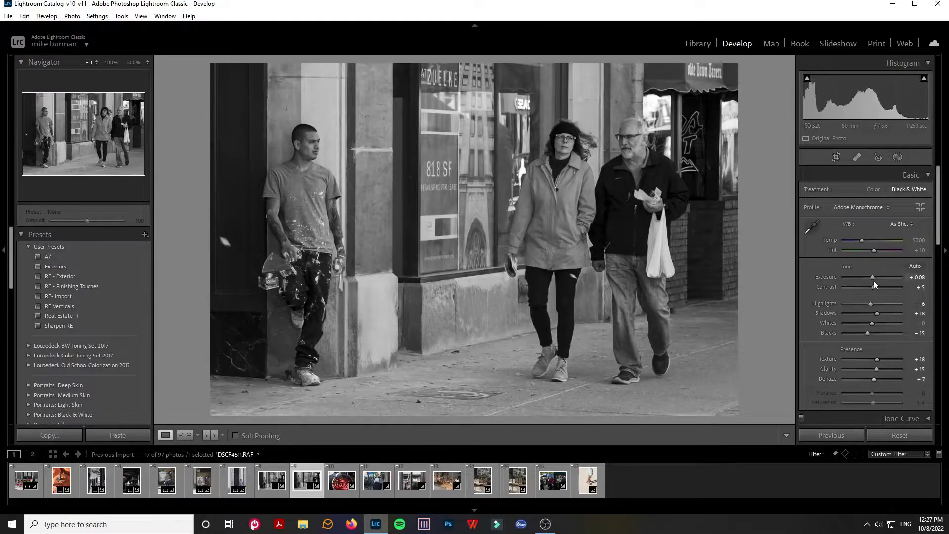
drag(874, 277, 877, 277)
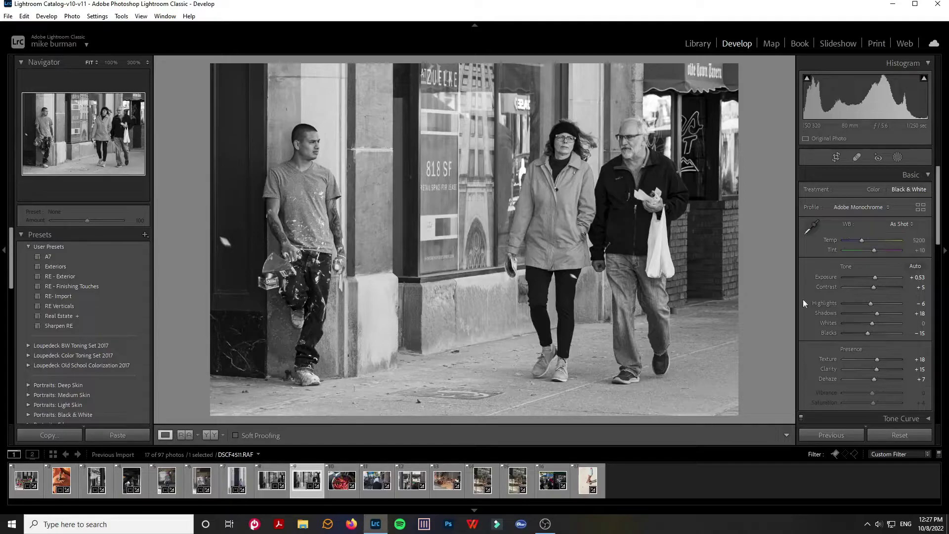
click(235, 480)
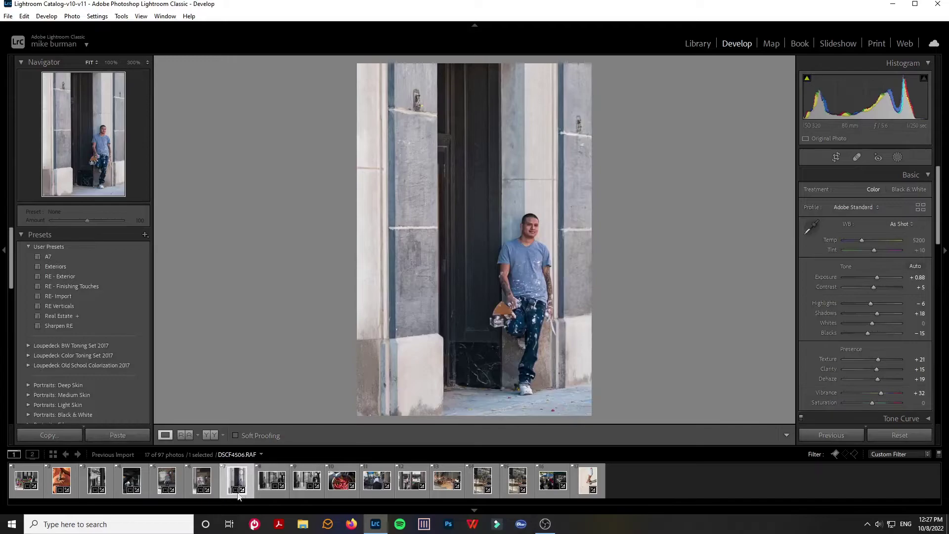
click(207, 483)
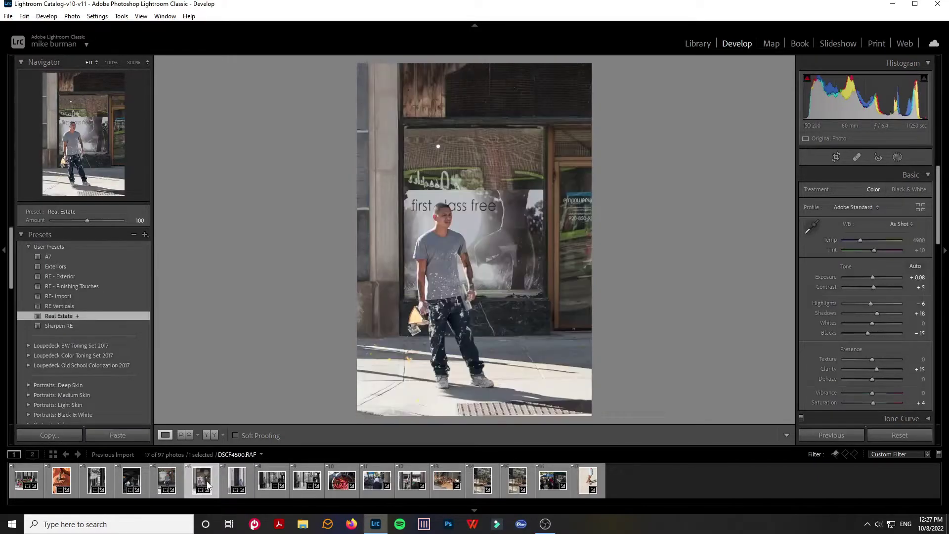
click(168, 484)
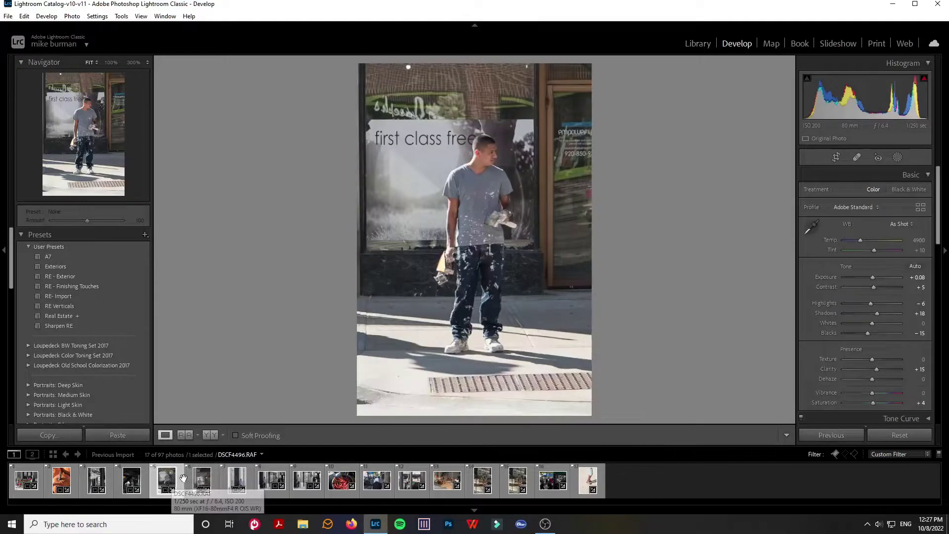
click(202, 480)
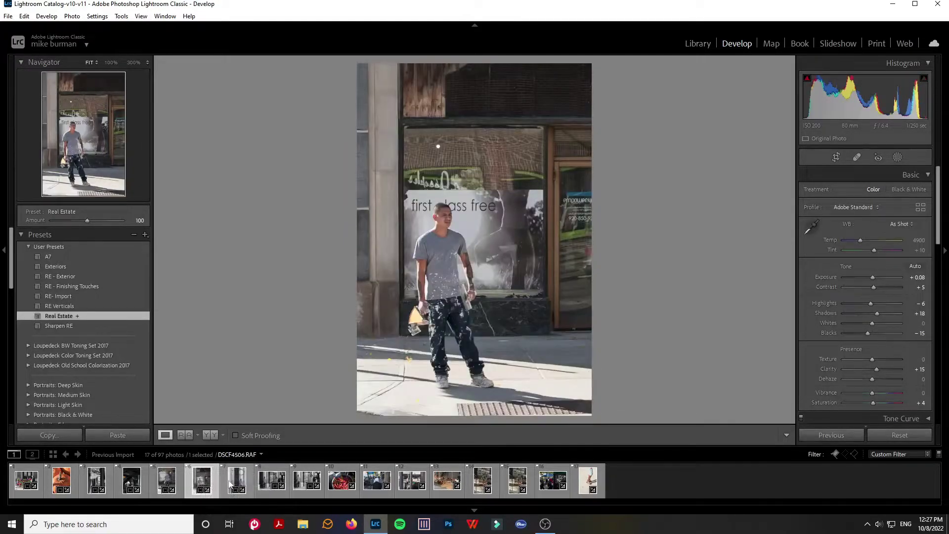
click(237, 483)
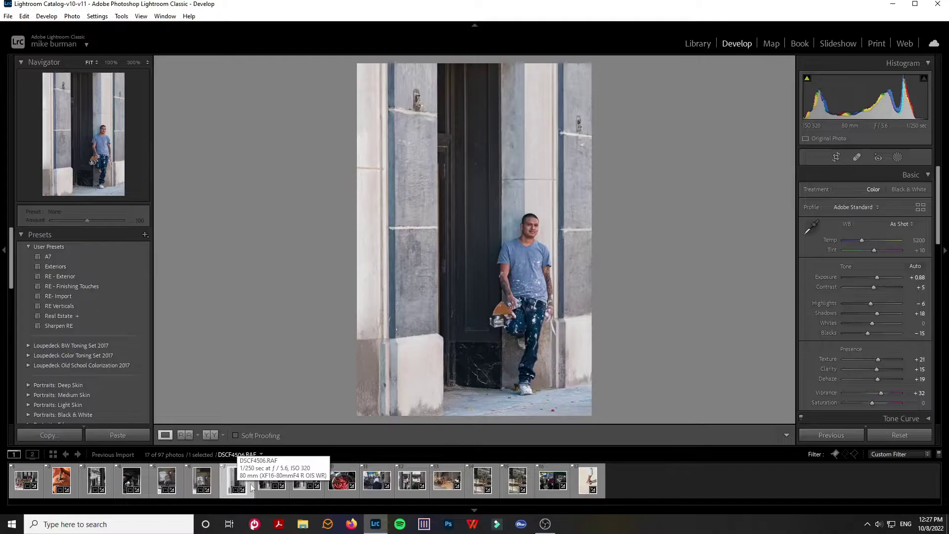
click(272, 484)
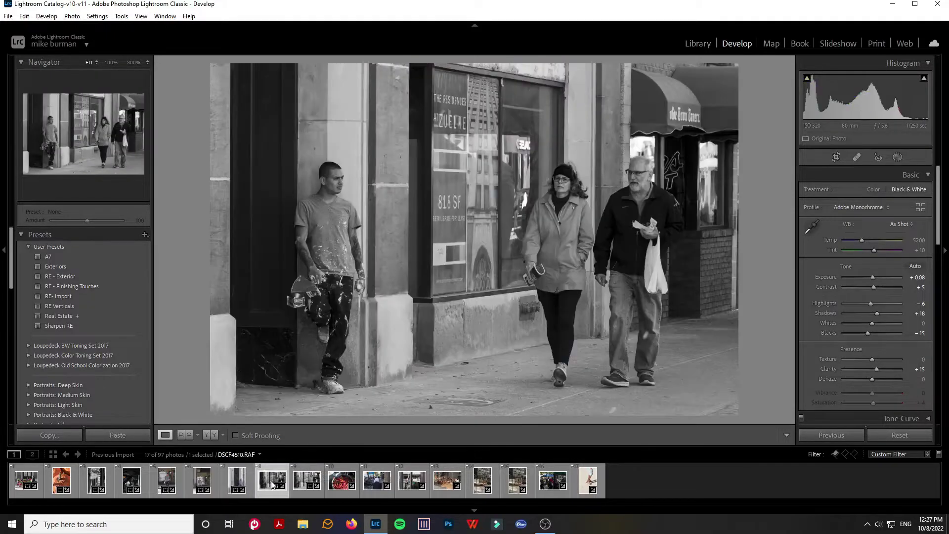
click(307, 482)
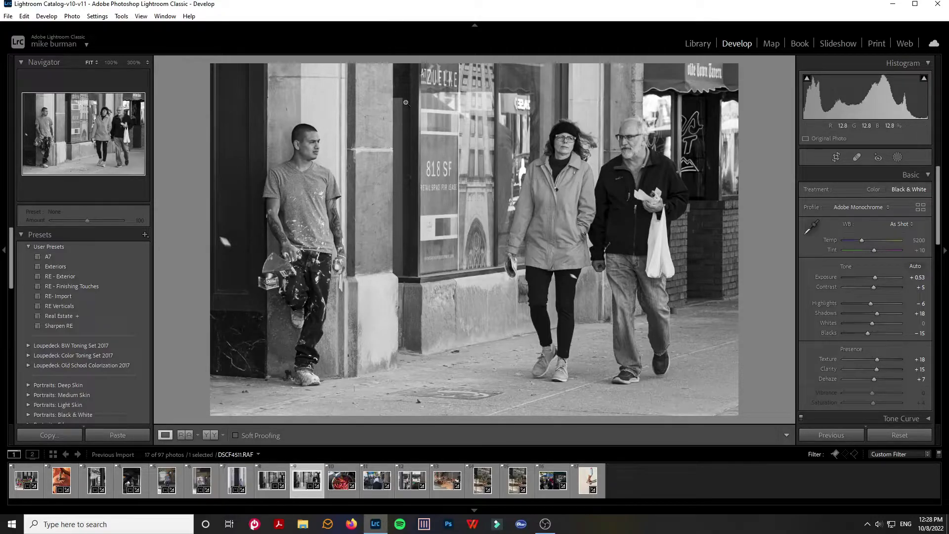
Move to DSCF4520 and crop it to a tight vertical 4 x 5 frame, straightened 1.76°.
key(Right)
key(Right)
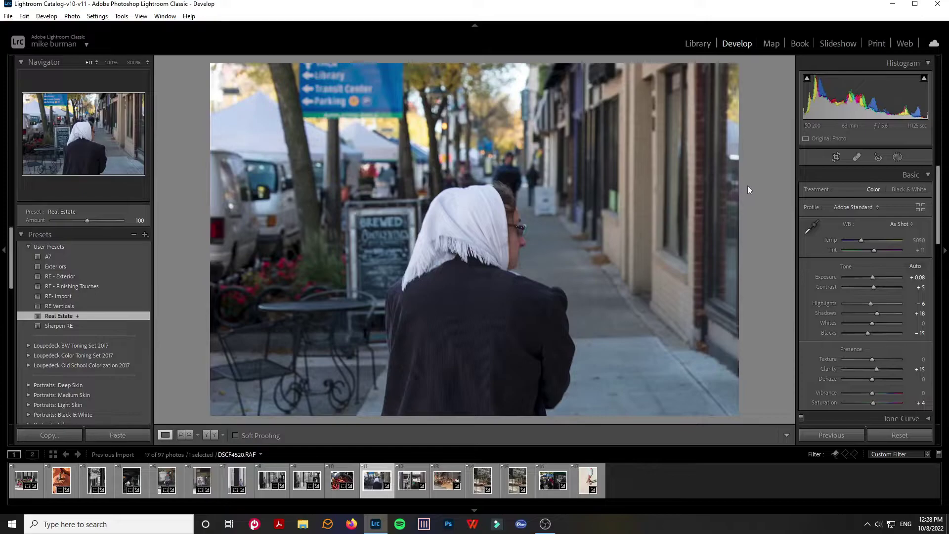
click(836, 157)
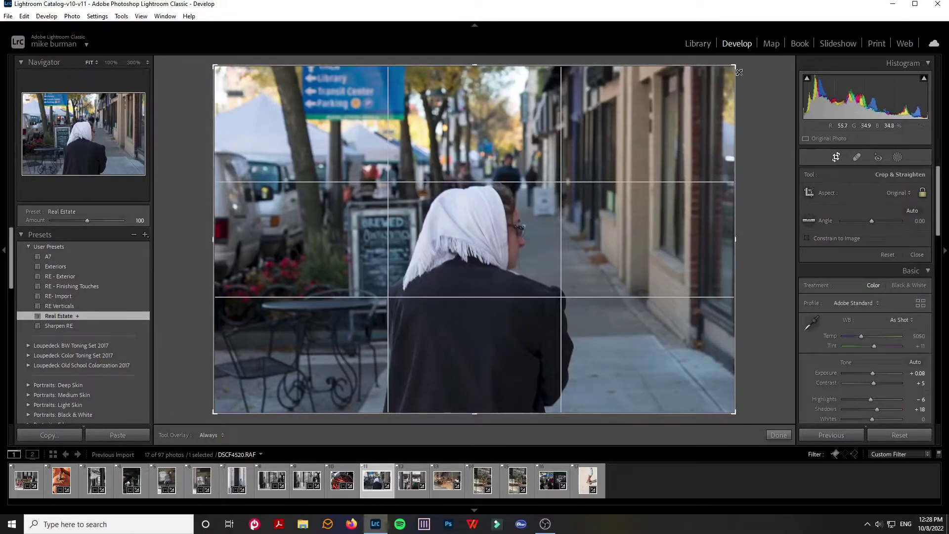
click(895, 193)
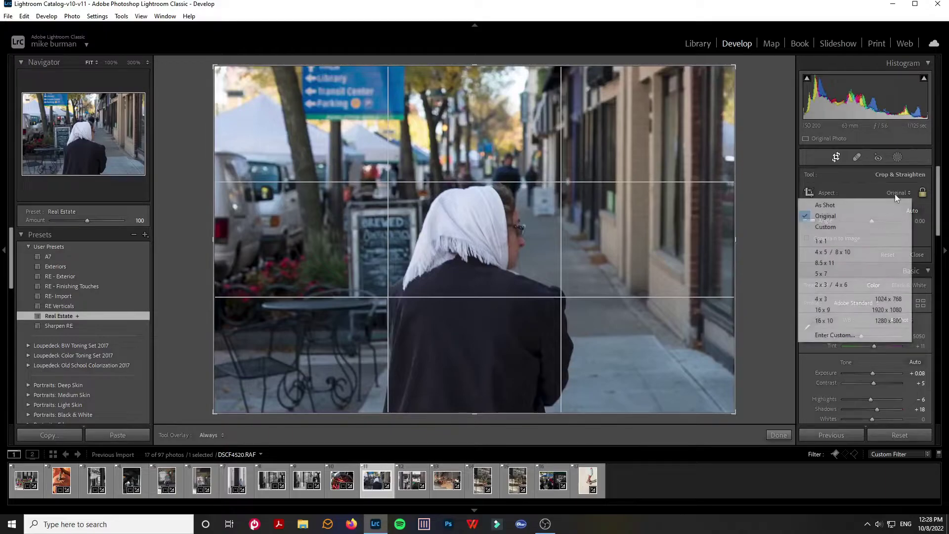
click(873, 258)
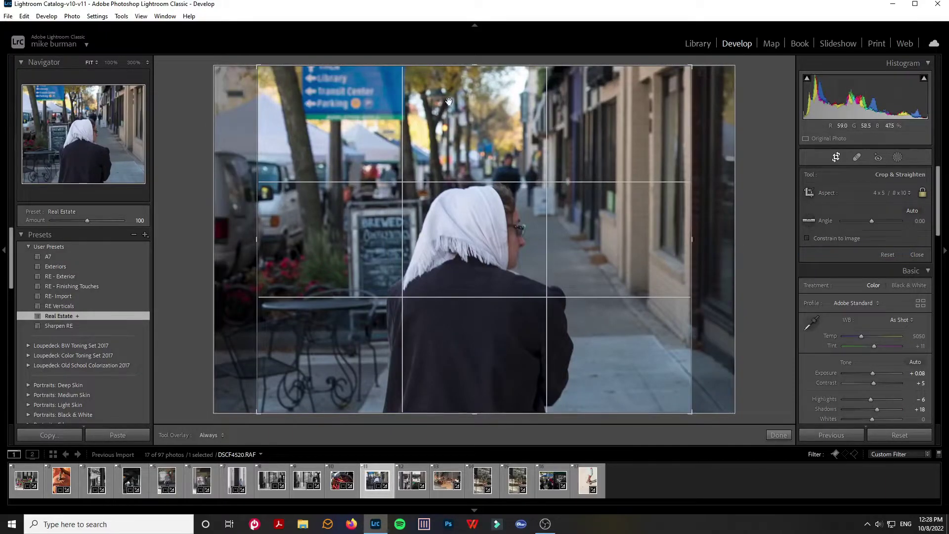
key(x)
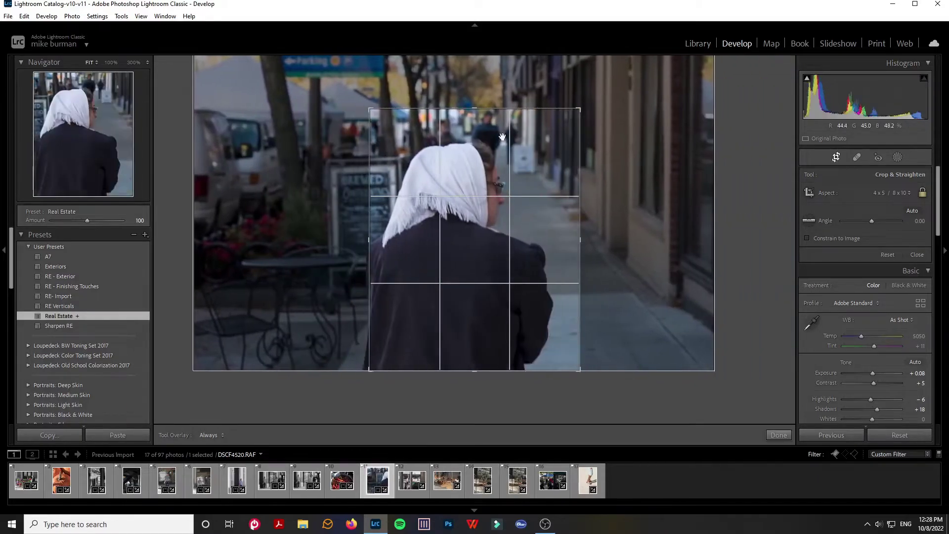
drag(581, 114, 569, 128)
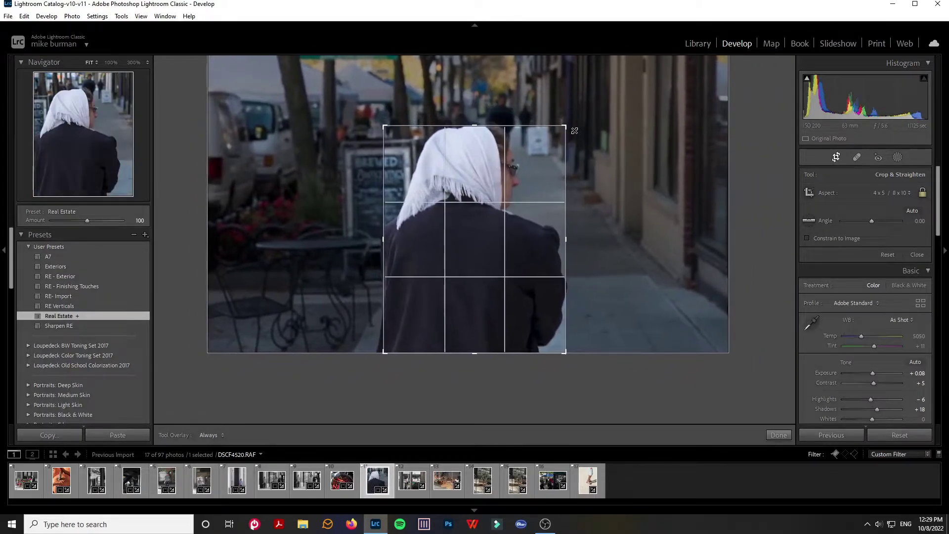
drag(488, 184, 470, 195)
drag(612, 190, 609, 205)
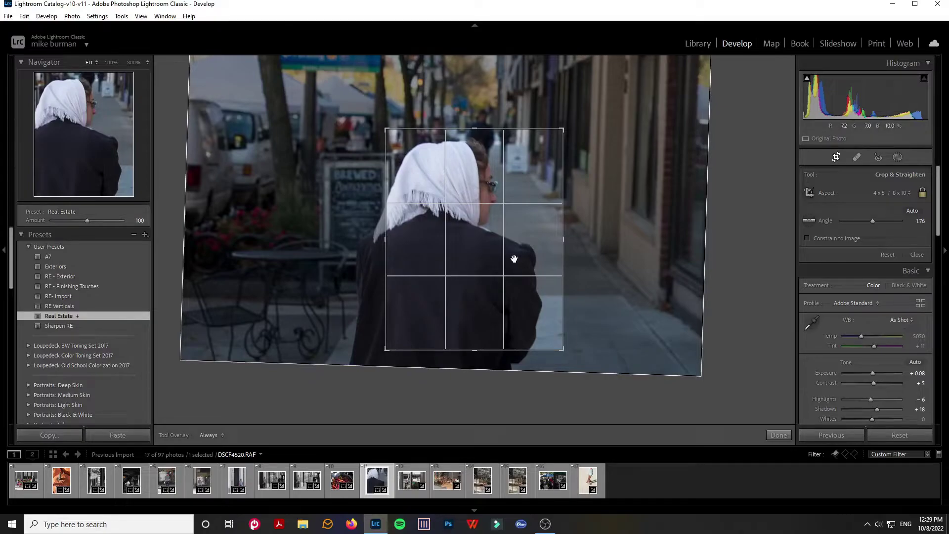
key(Return)
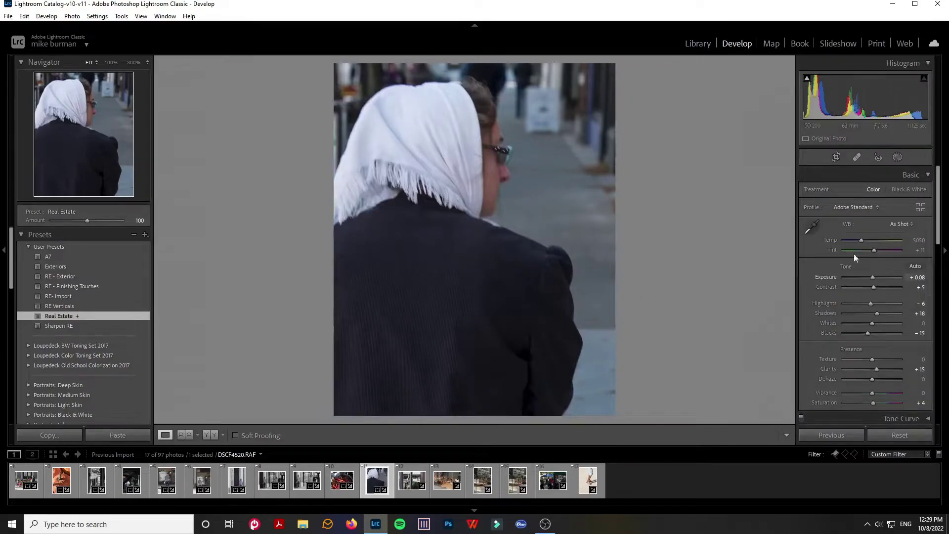
Convert the headscarf photo to black and white, raise Exposure to +0.61, and rotate it to 2.66°.
click(903, 191)
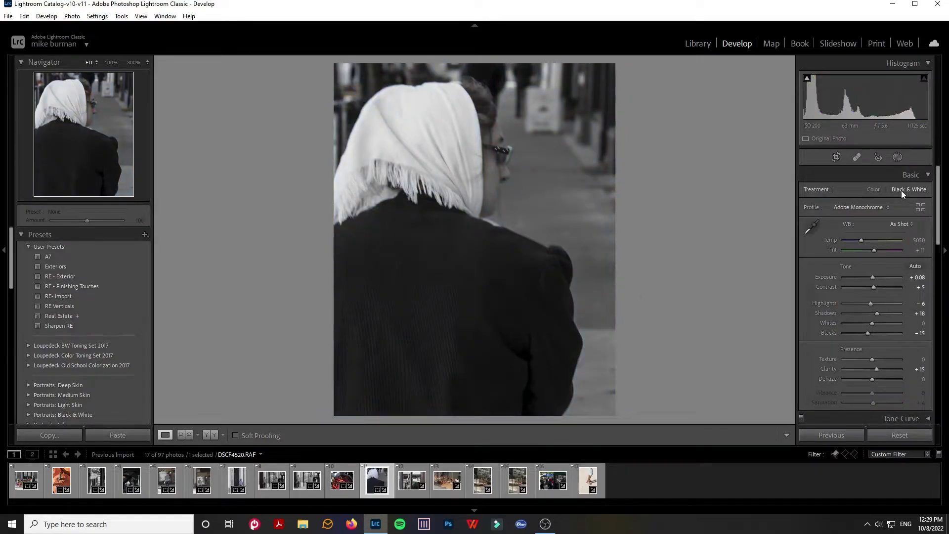
drag(870, 280, 874, 280)
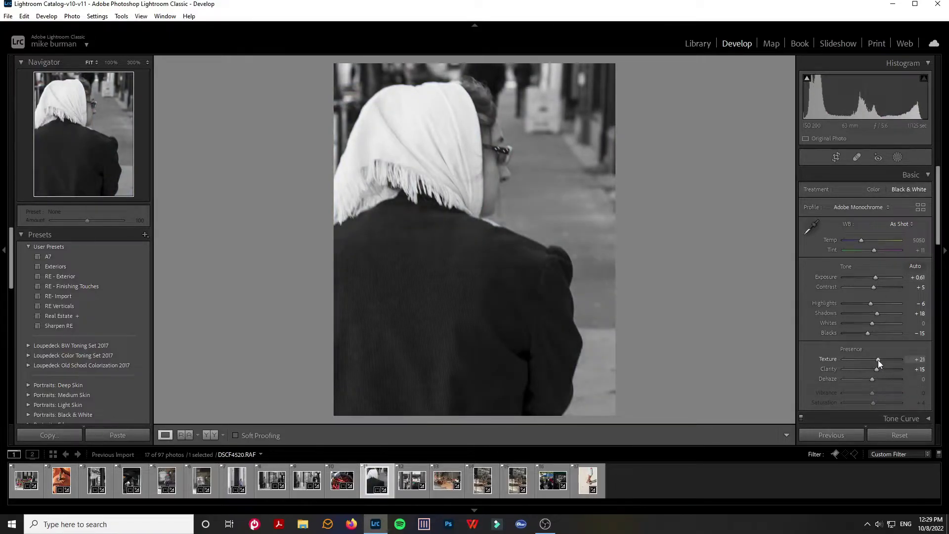
click(840, 160)
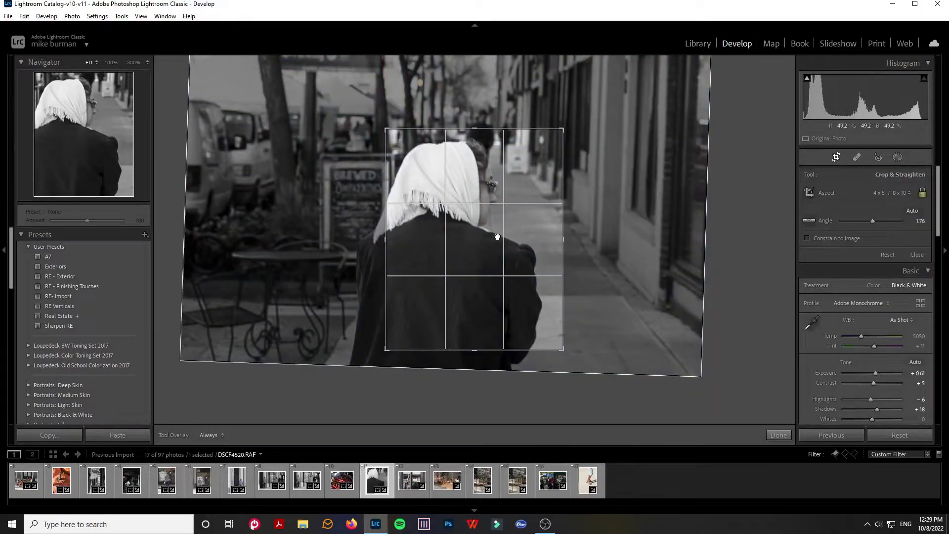
drag(598, 240, 599, 244)
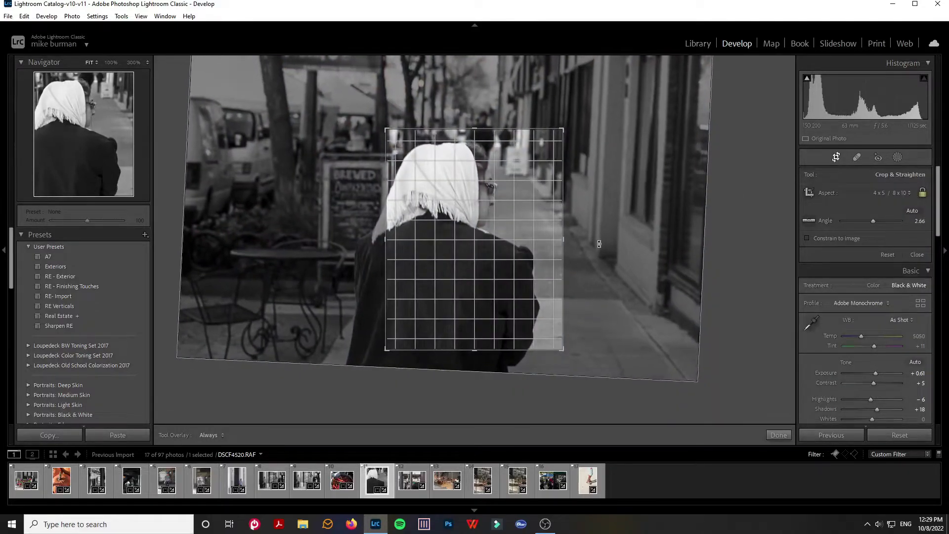
key(Return)
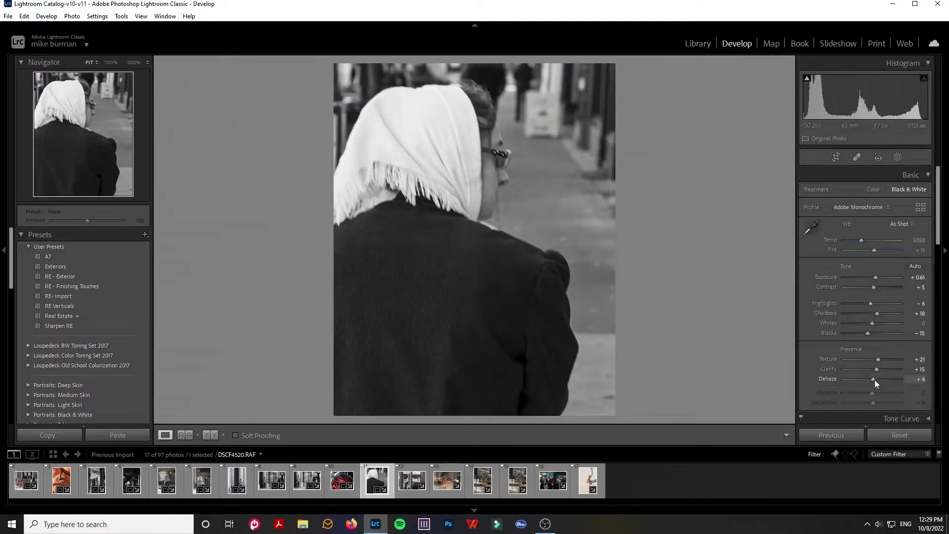
Add Dehaze +14 and Contrast +25, then recheck and keep the crop framing.
drag(874, 380, 877, 381)
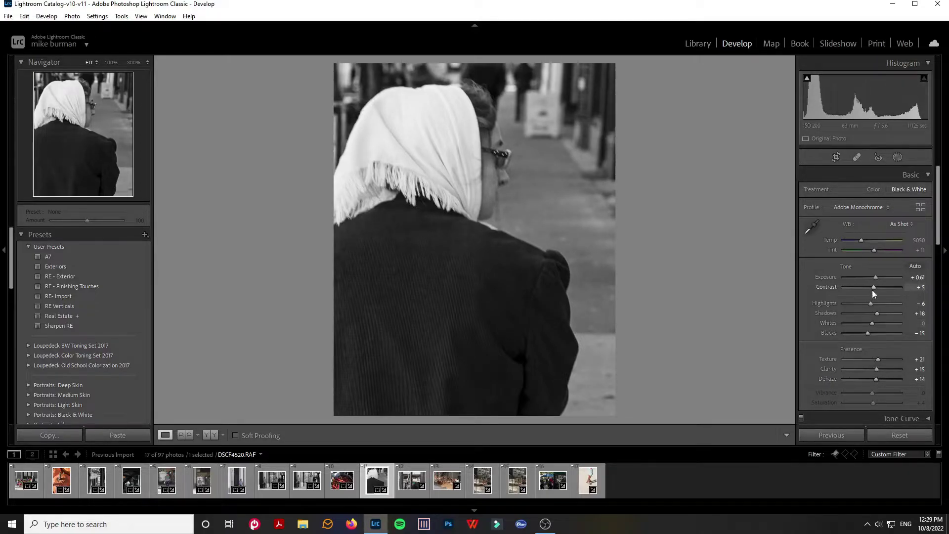
drag(872, 289, 877, 289)
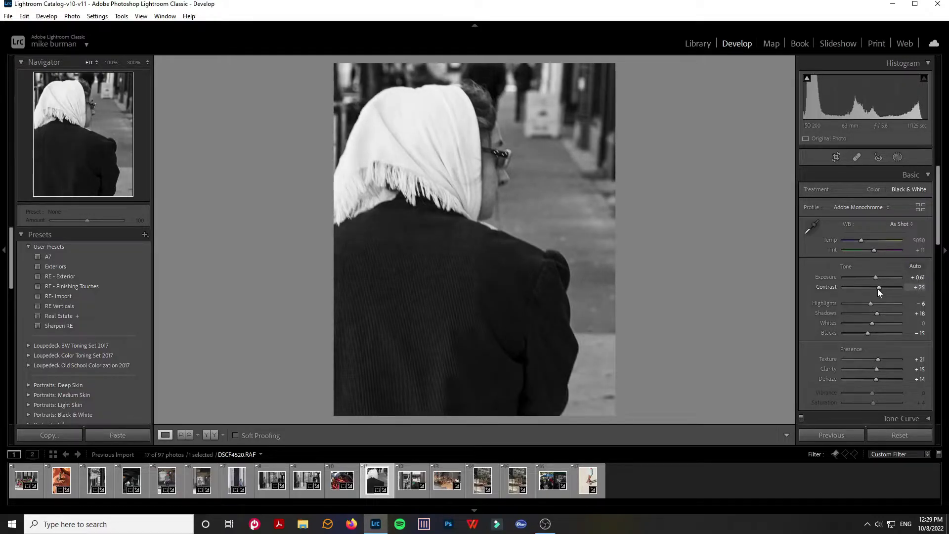
click(836, 158)
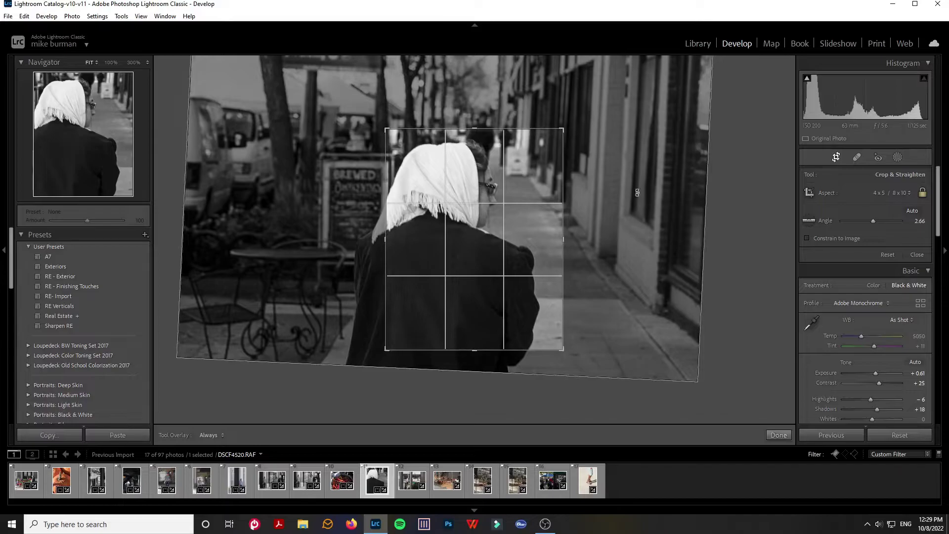
click(780, 436)
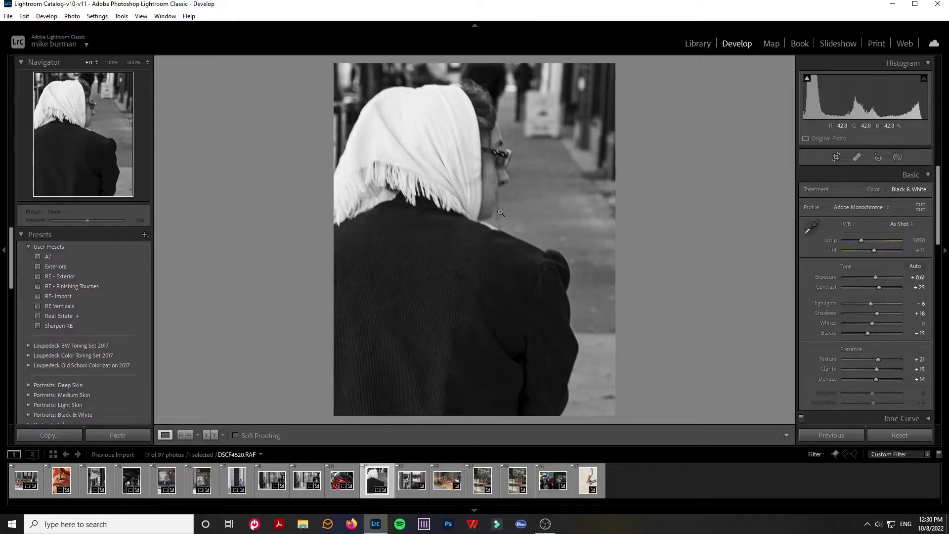
Keep the portrait black and white after a colour comparison, raise Whites to +47, and advance to DSCF4528.
click(878, 190)
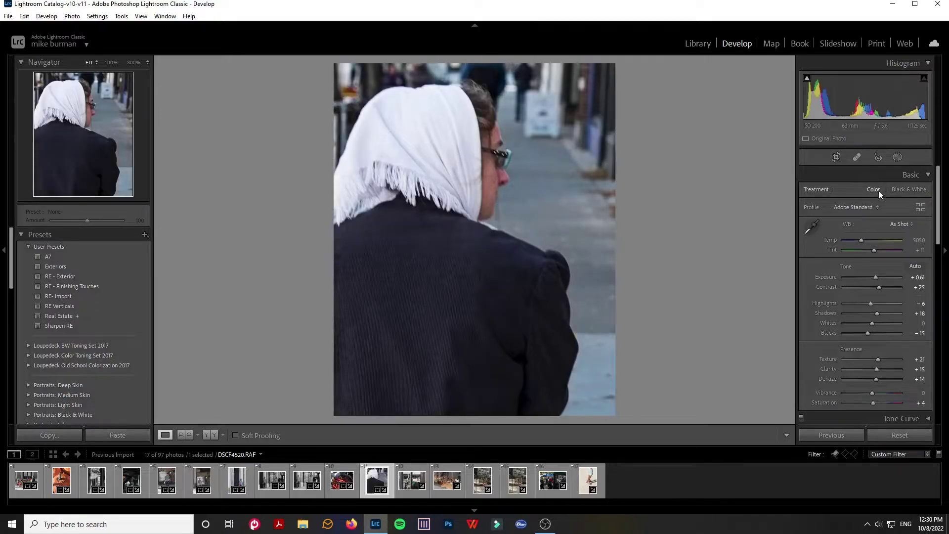
click(906, 190)
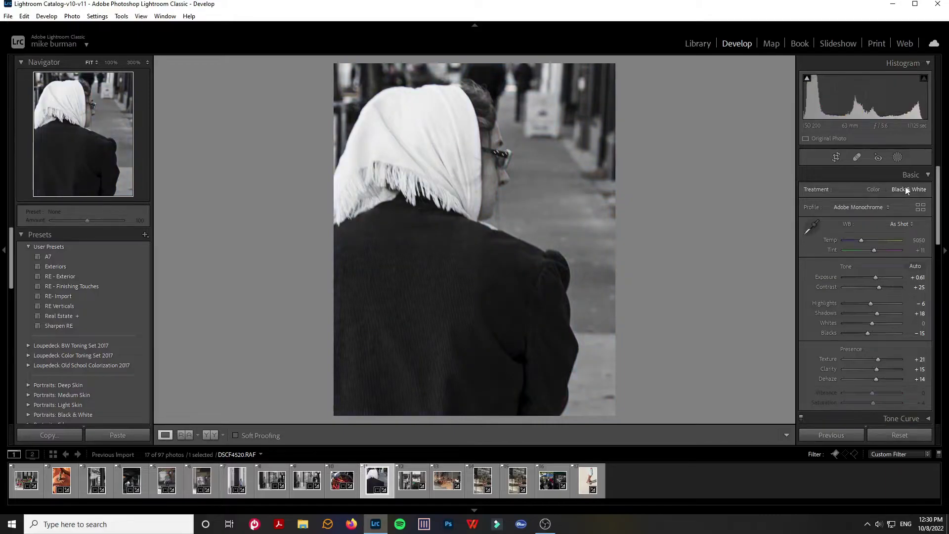
drag(872, 323, 885, 322)
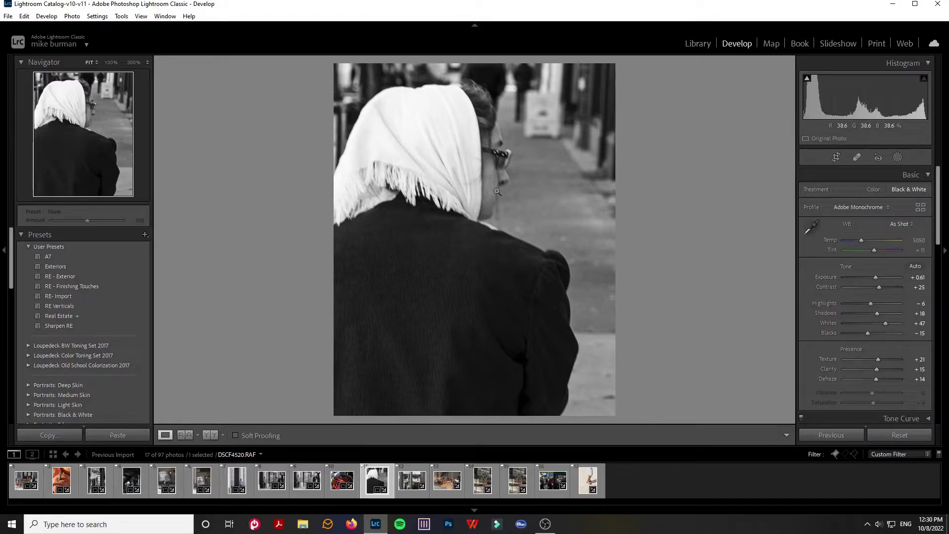
key(Right)
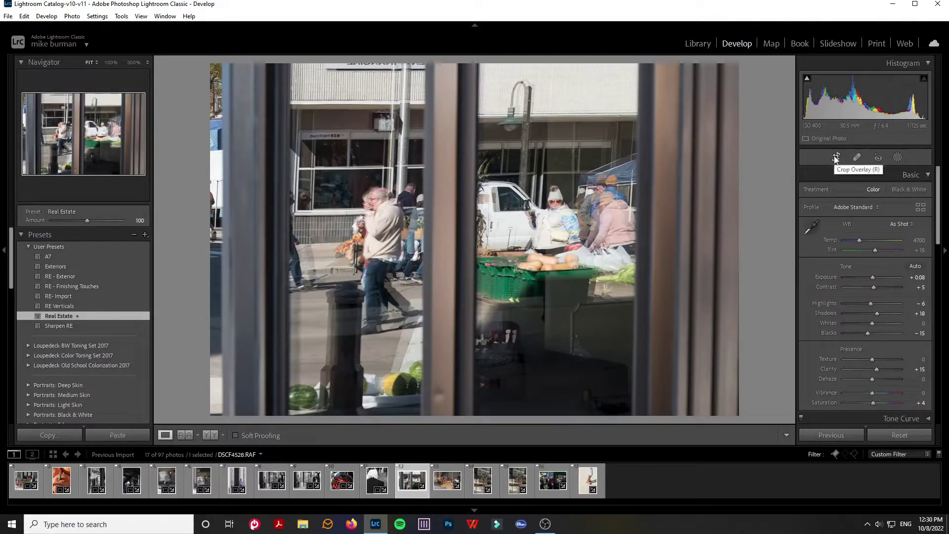
Crop the window market photo in from the top-left corner and tilt it within the frame.
click(832, 154)
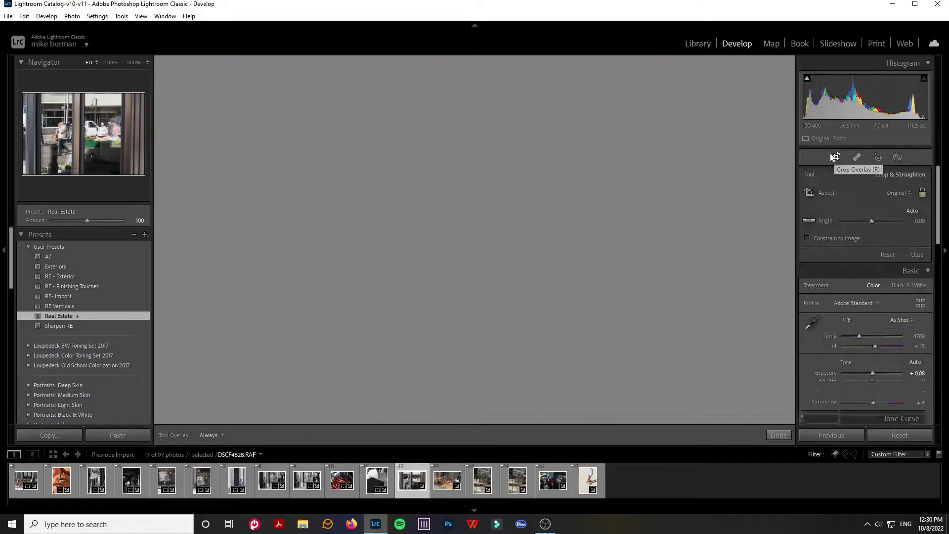
drag(211, 64, 244, 95)
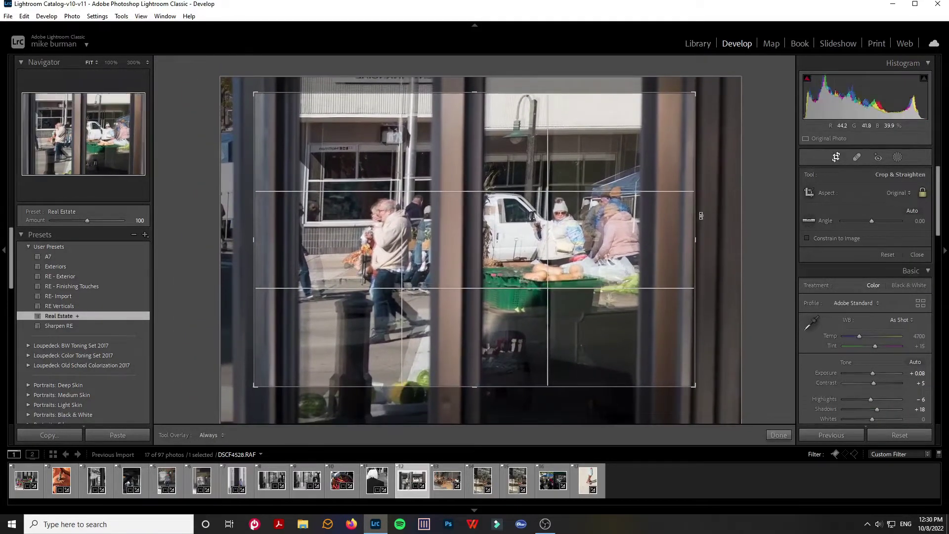
drag(736, 212, 729, 200)
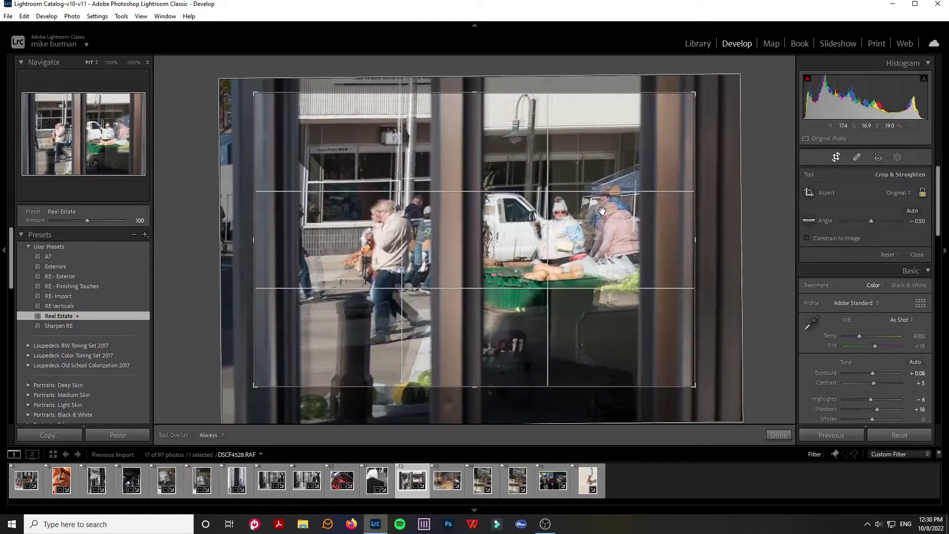
key(Return)
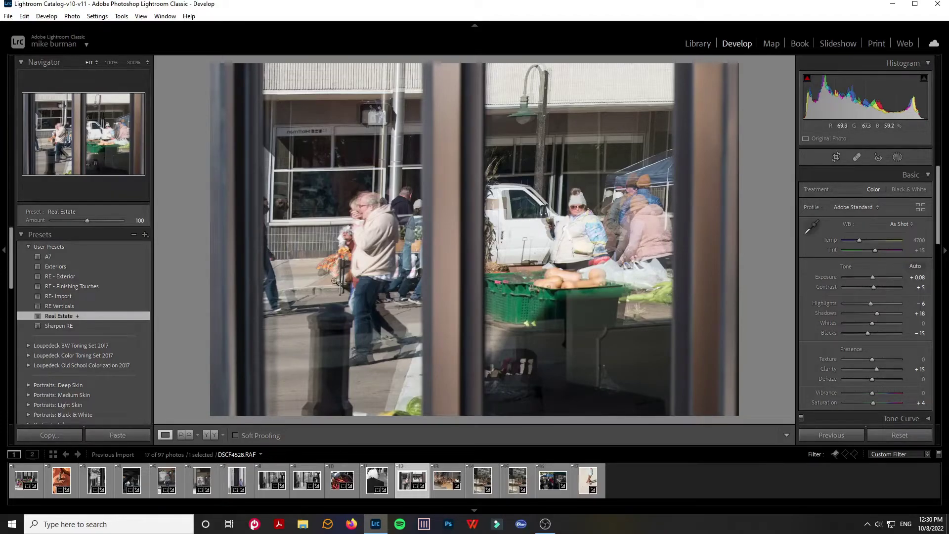
Rotate the market photo level, confirm the crop, and remove its flag.
click(836, 156)
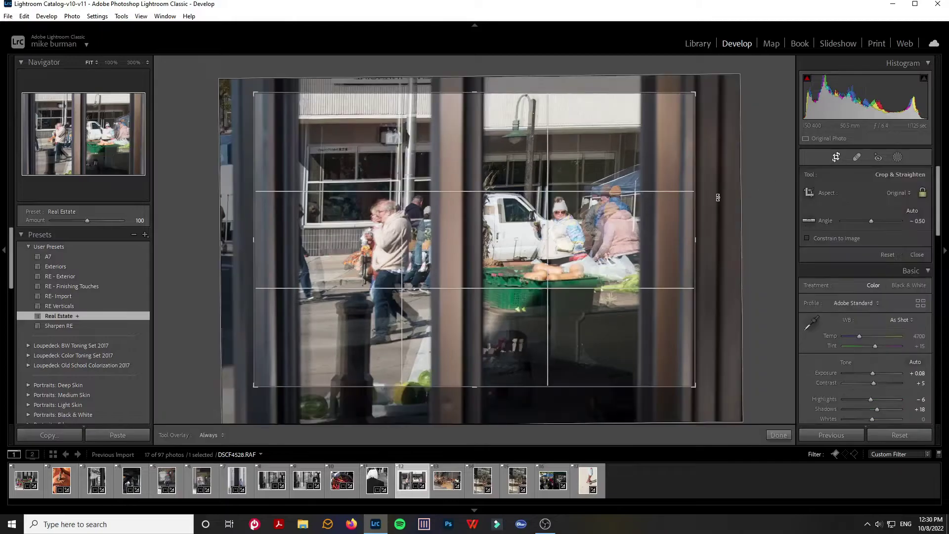
drag(717, 197, 684, 209)
key(Return)
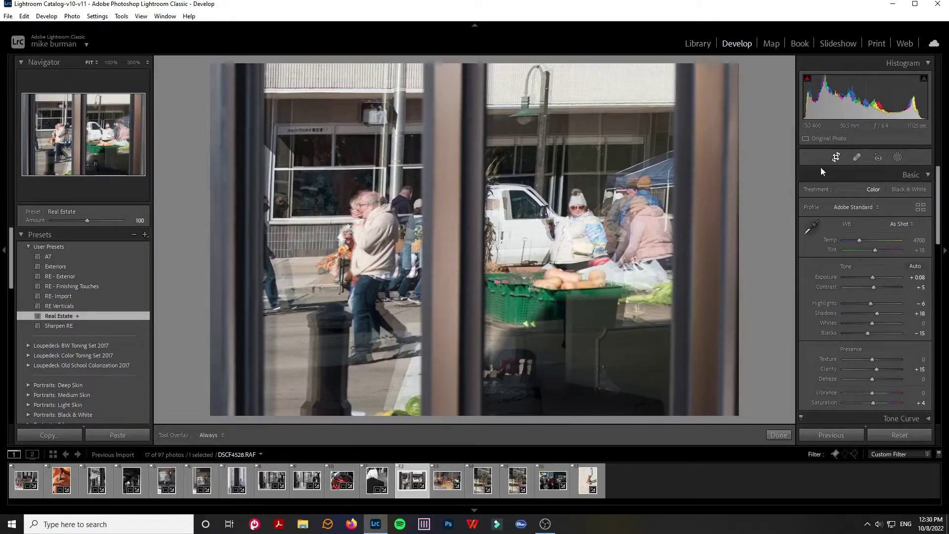
click(836, 157)
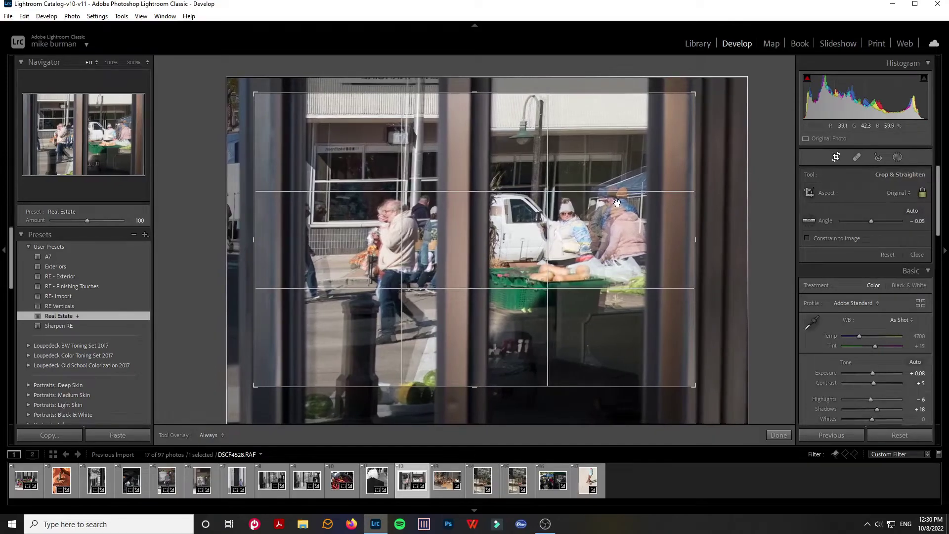
key(Return)
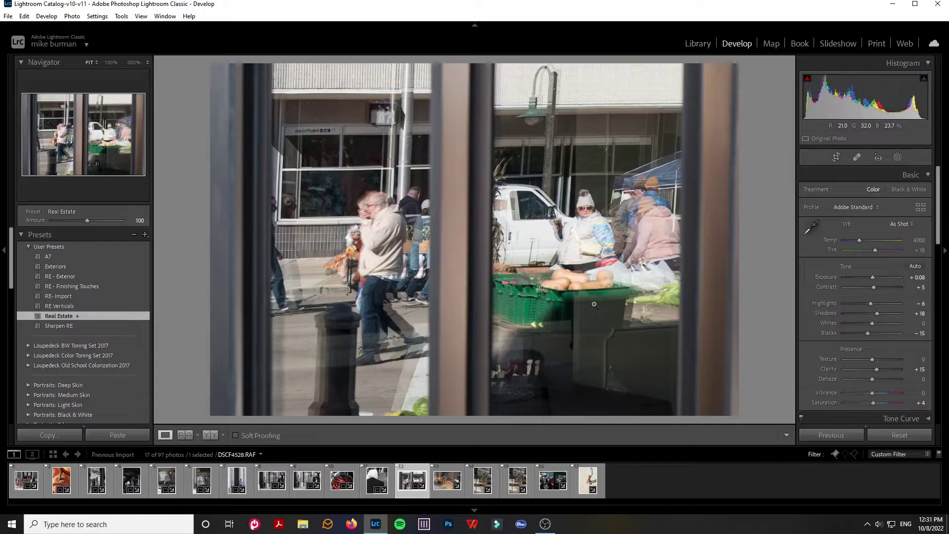
key(u)
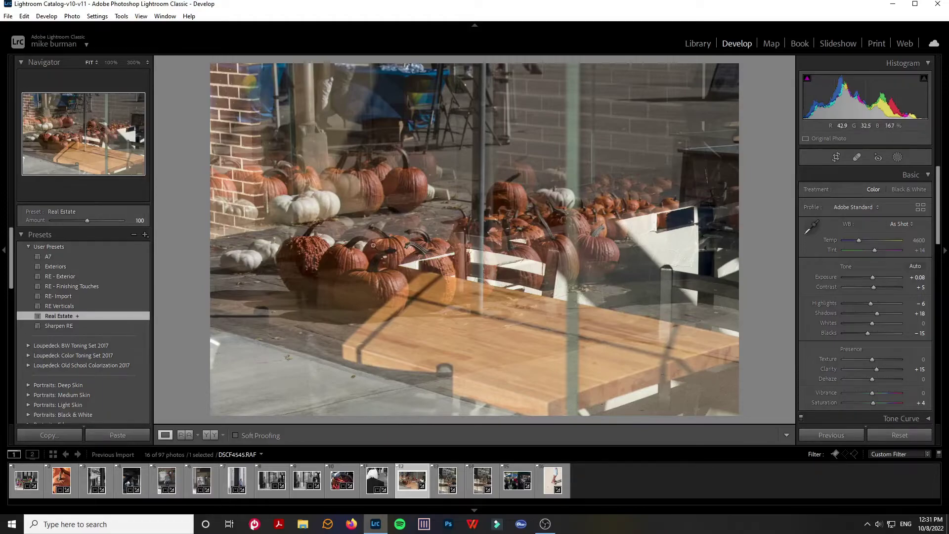
Crop the pumpkin photo tighter, then set Texture +16 and Exposure +0.18.
click(836, 158)
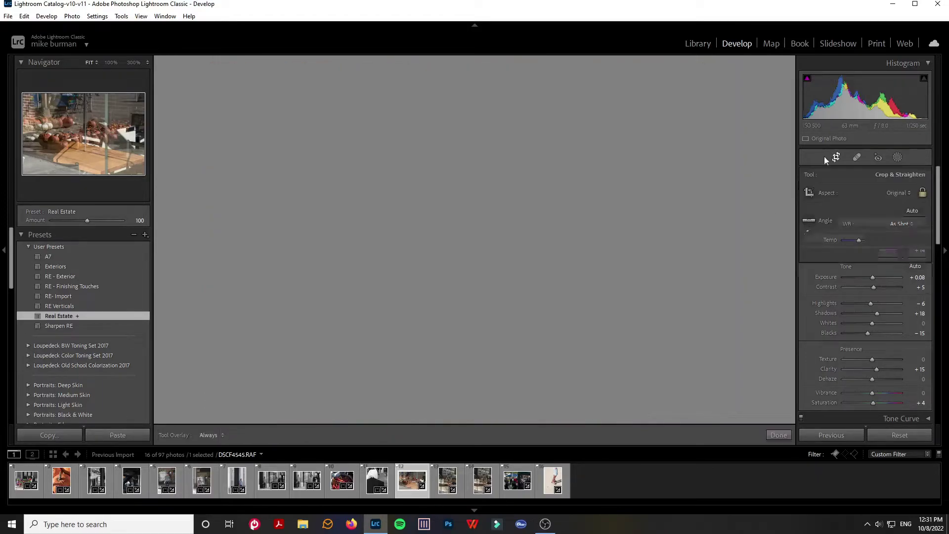
drag(218, 412, 267, 381)
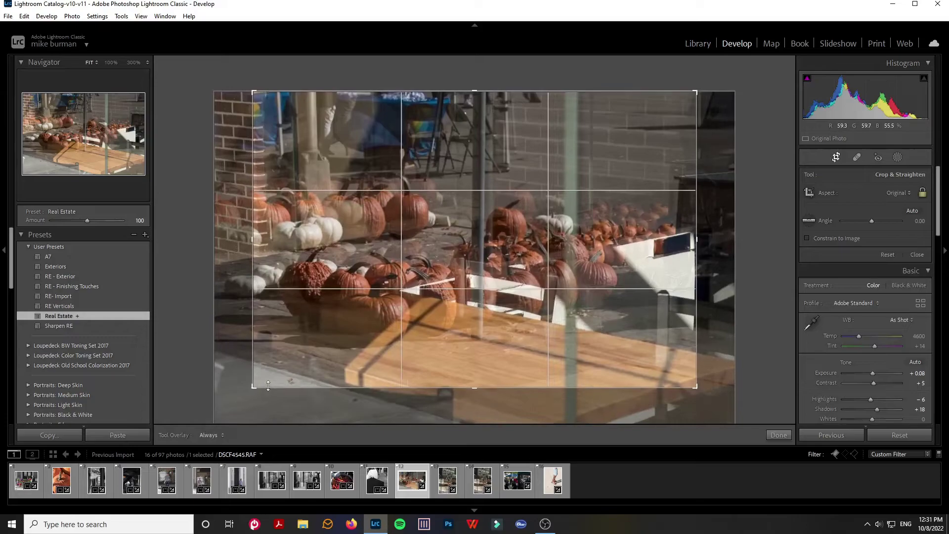
drag(355, 126, 346, 66)
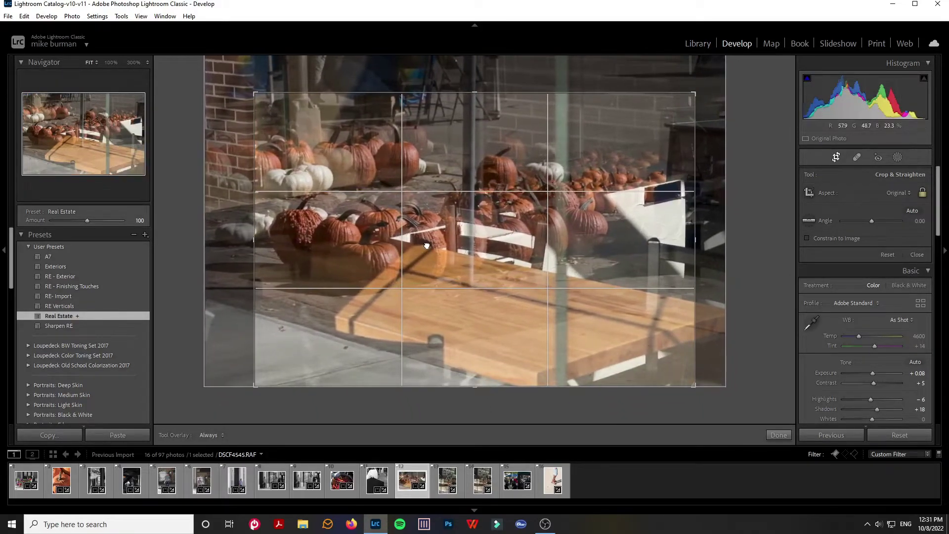
key(Return)
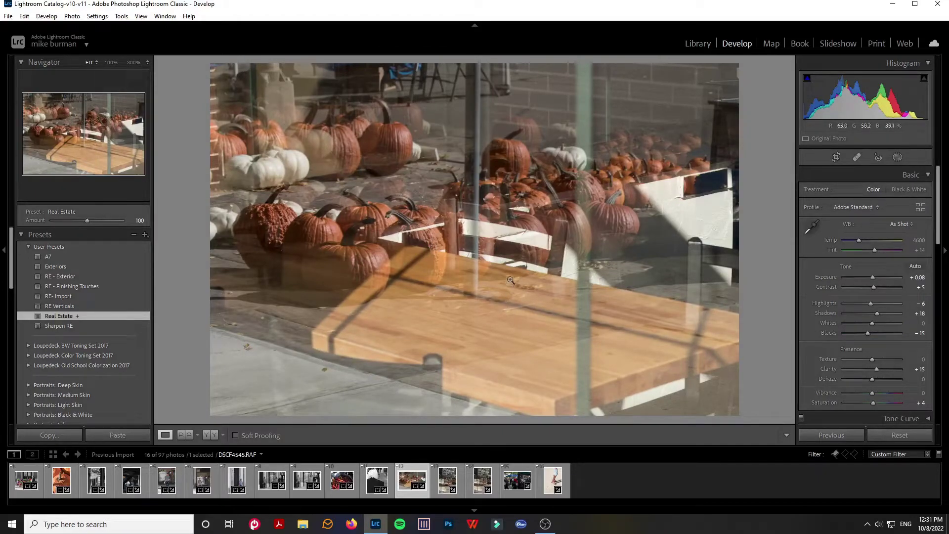
drag(872, 359, 878, 359)
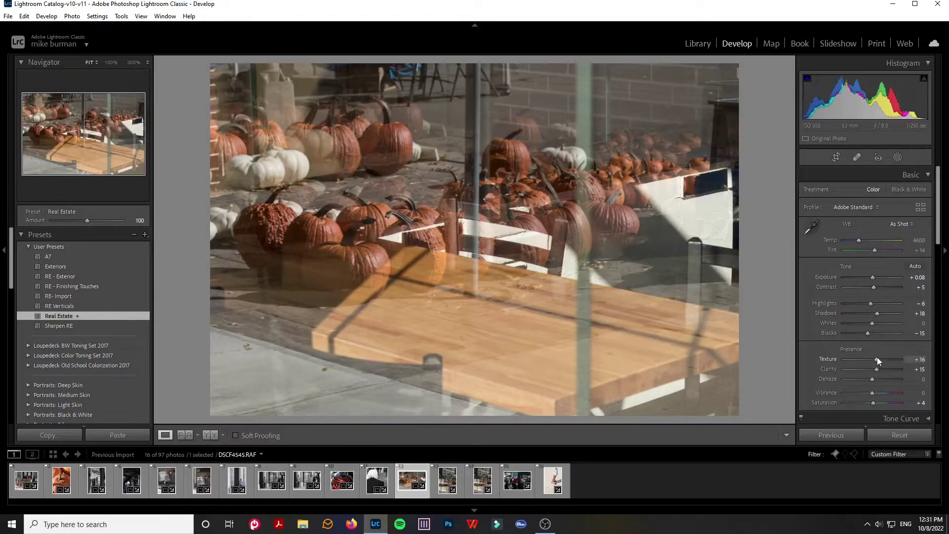
drag(871, 275, 871, 275)
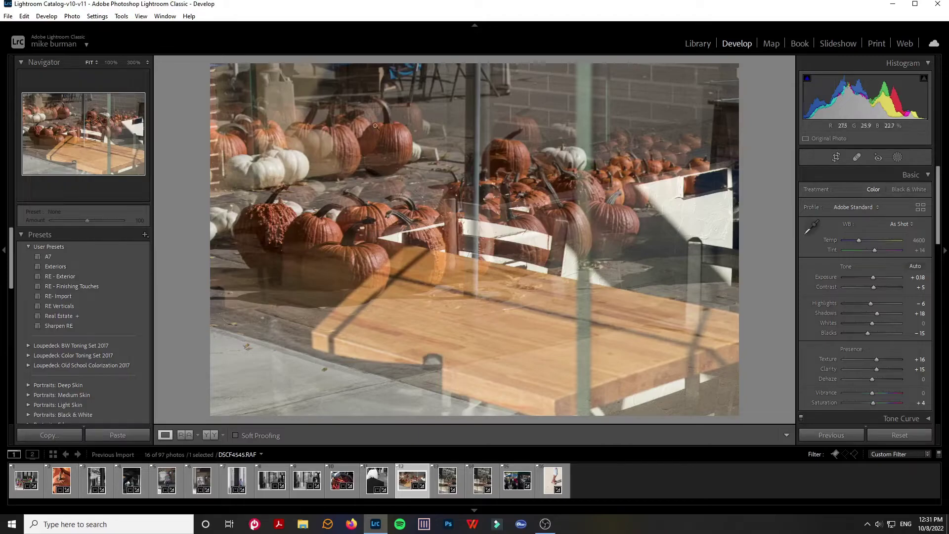
Tighten the pumpkin crop further and zoom in and back out to inspect it.
click(836, 156)
drag(684, 390, 575, 291)
key(Return)
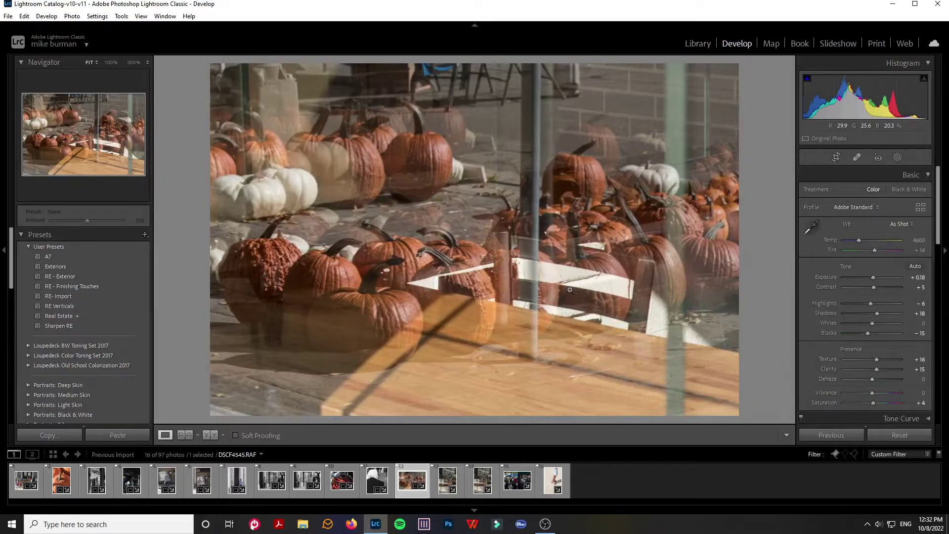
click(570, 290)
click(570, 291)
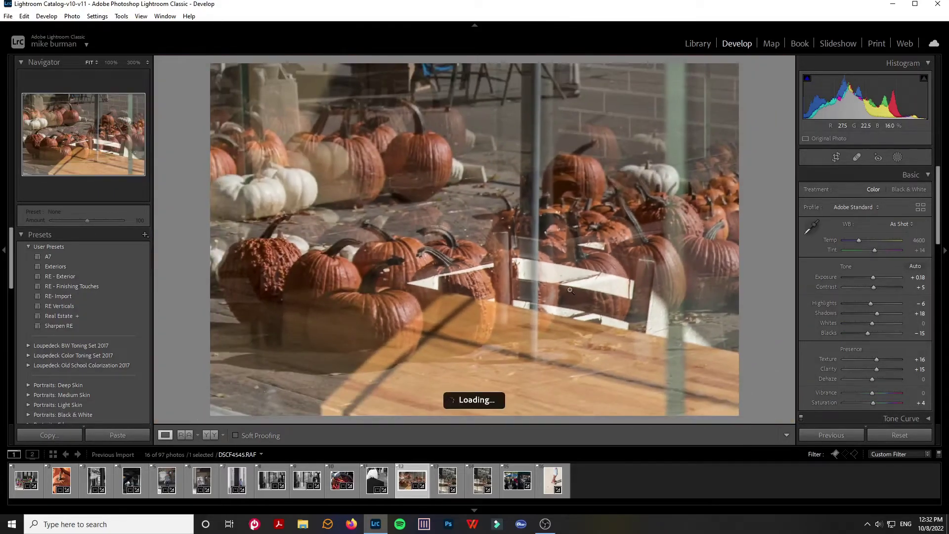
Unflag the pumpkin photo and reframe the boots photo's crop around the boots.
key(u)
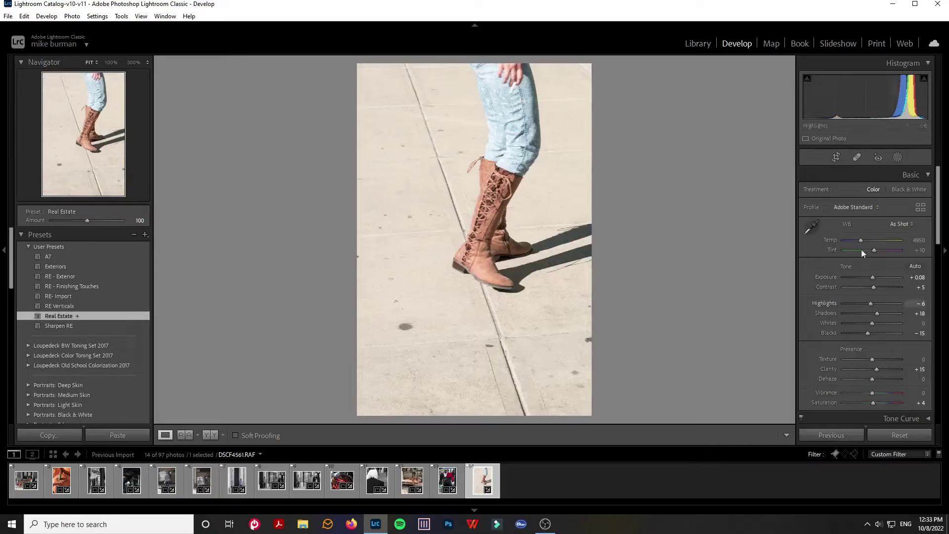
click(836, 157)
drag(590, 414, 578, 372)
drag(540, 326, 484, 339)
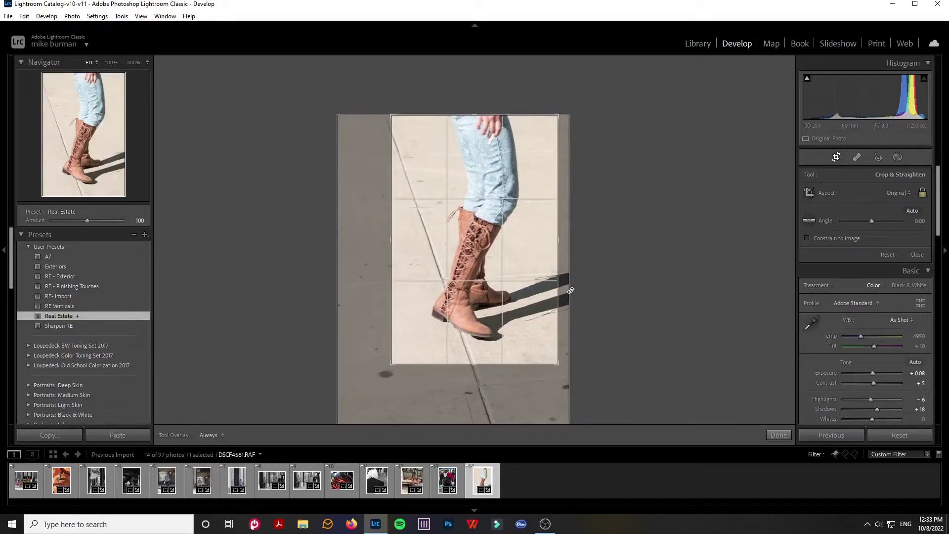
drag(570, 291, 571, 293)
click(778, 435)
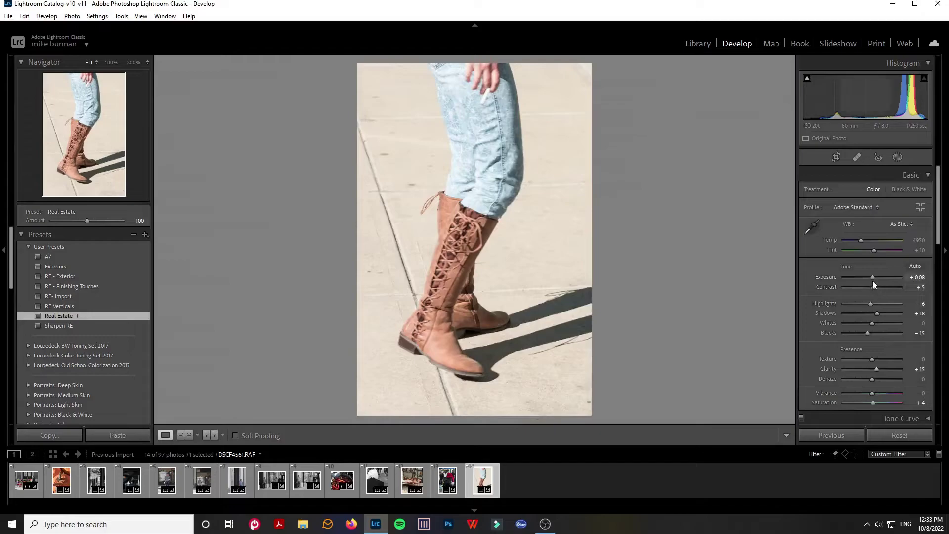
Darken Exposure, set Texture +18, Dehaze +9 and Highlights −42, keeping the boots in colour.
mouse_move(872, 280)
mouse_down()
mouse_move(851, 305)
mouse_move(870, 277)
mouse_up()
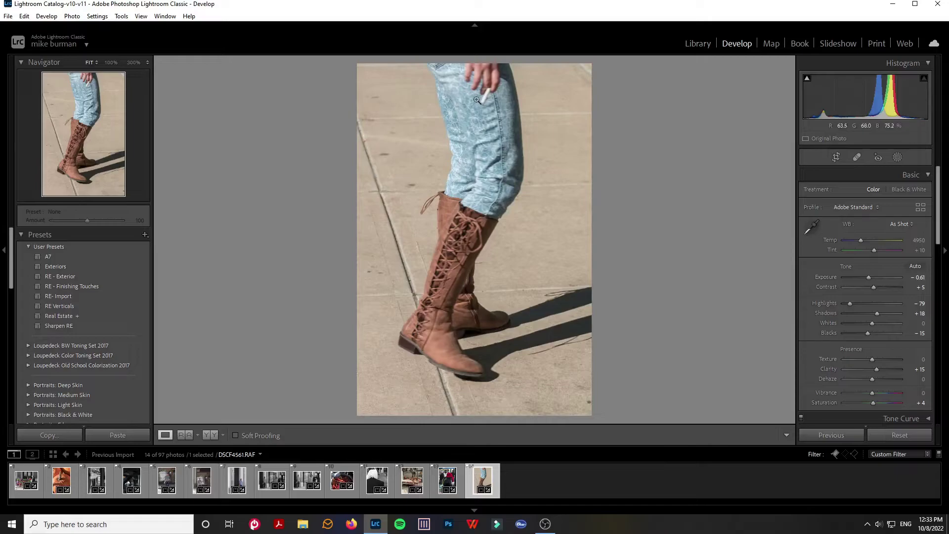
click(902, 189)
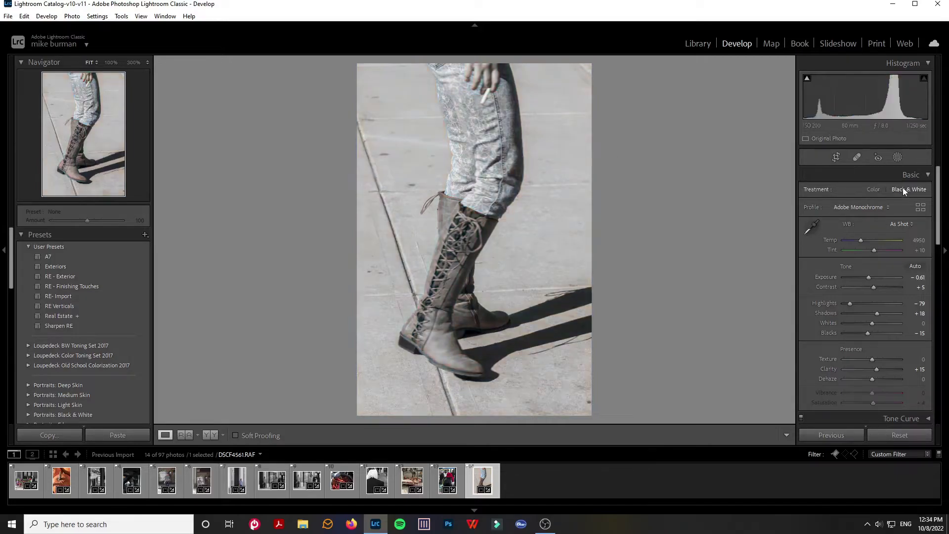
click(873, 189)
click(877, 361)
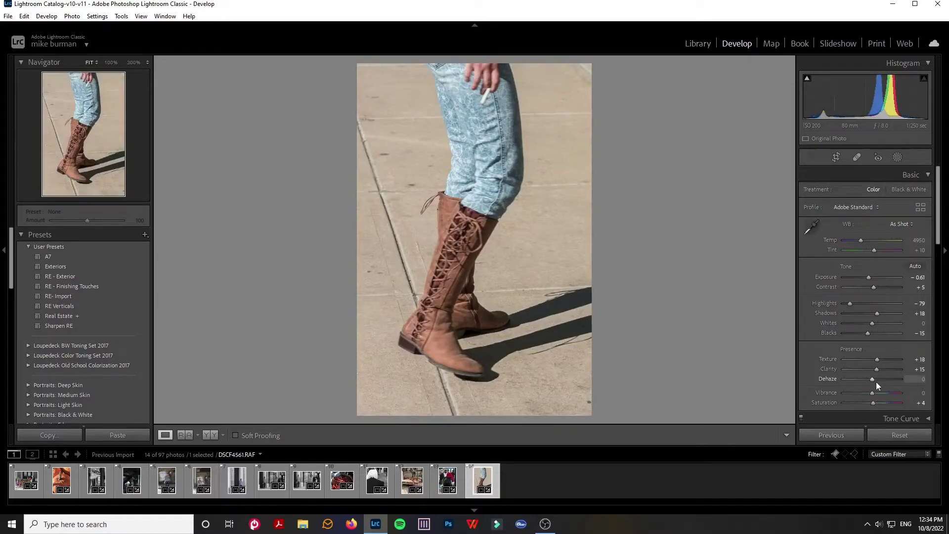
drag(873, 380, 876, 381)
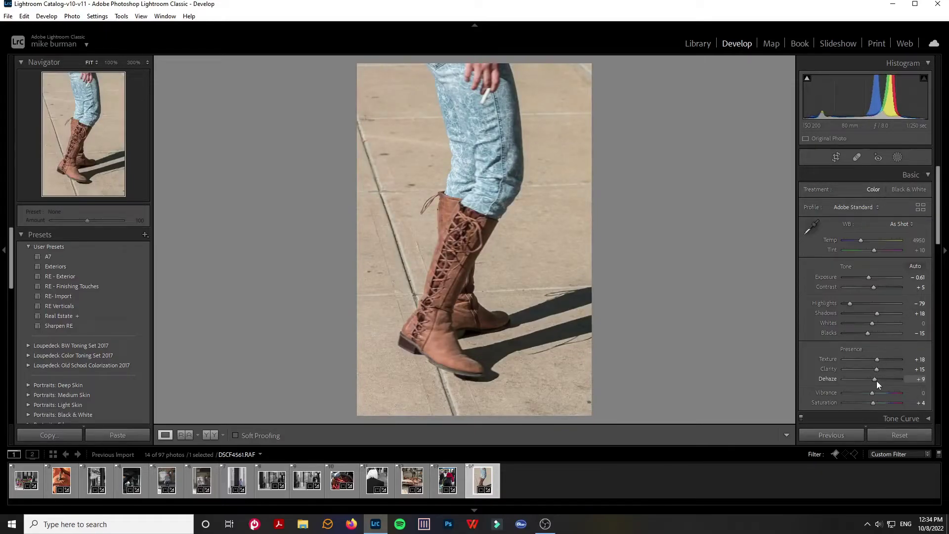
click(860, 304)
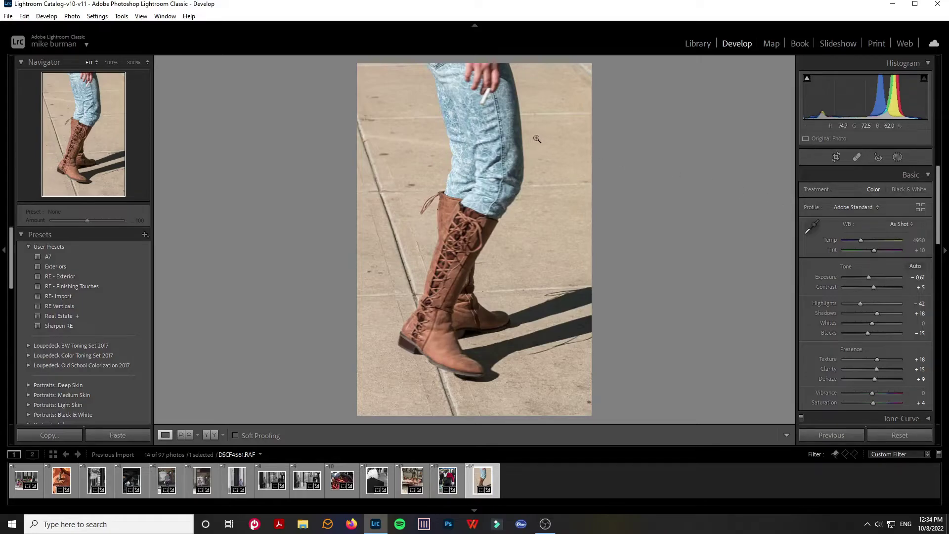
Move the boots photo up inside its crop and confirm the revised framing.
click(836, 157)
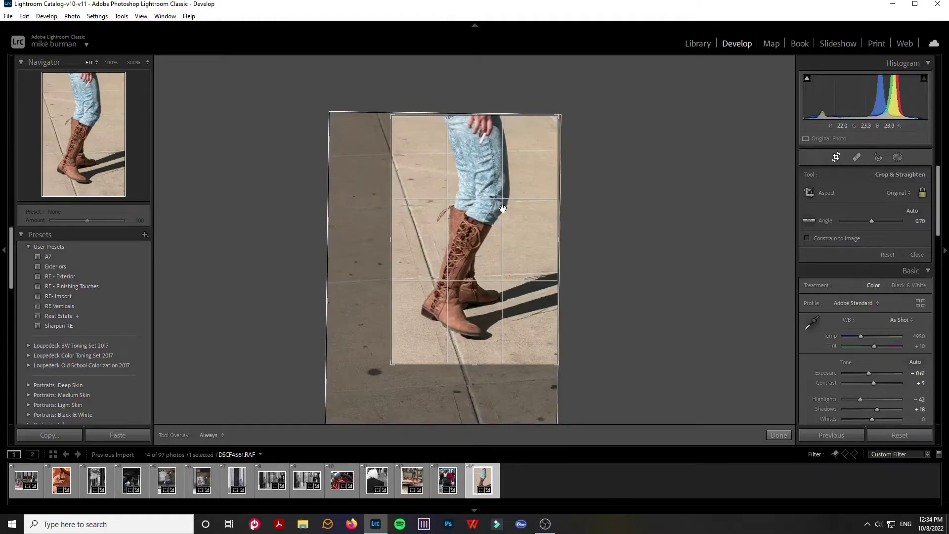
drag(516, 187, 509, 167)
key(Return)
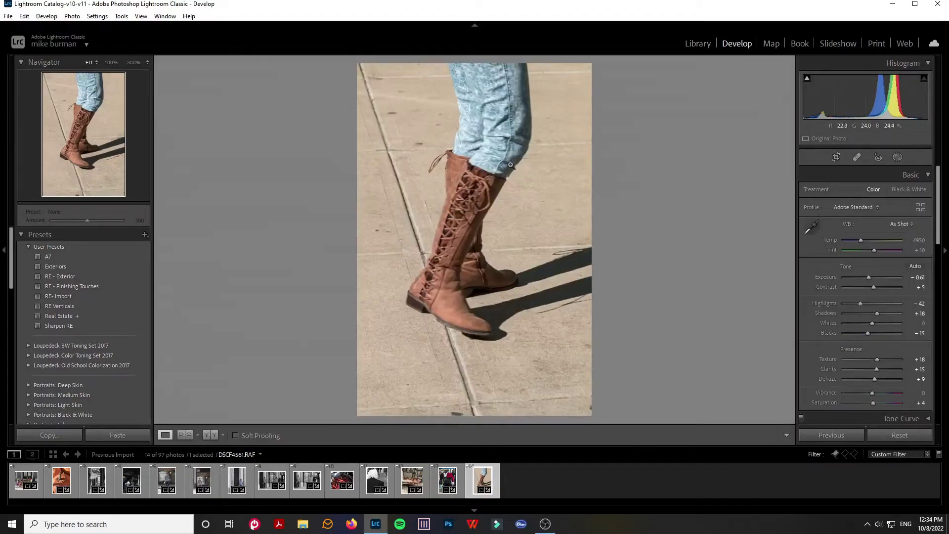
click(835, 157)
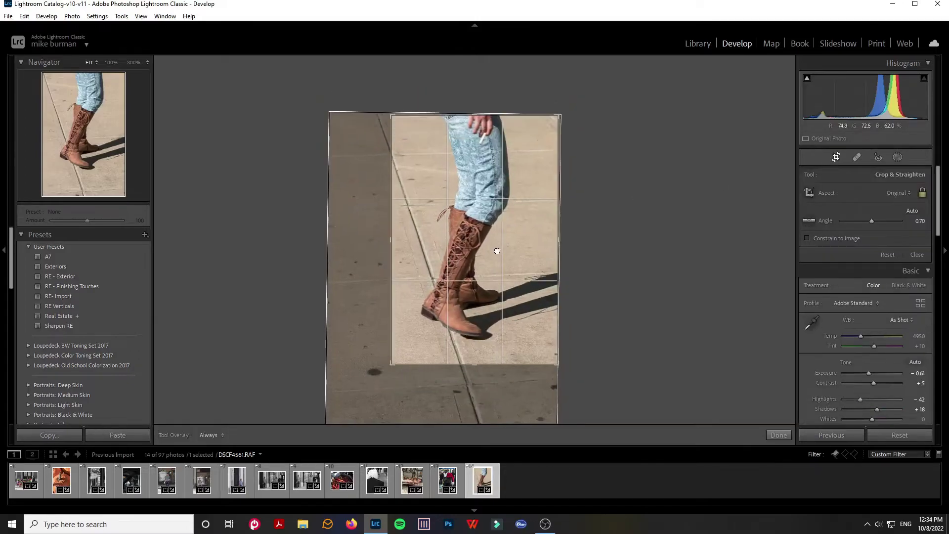
key(Return)
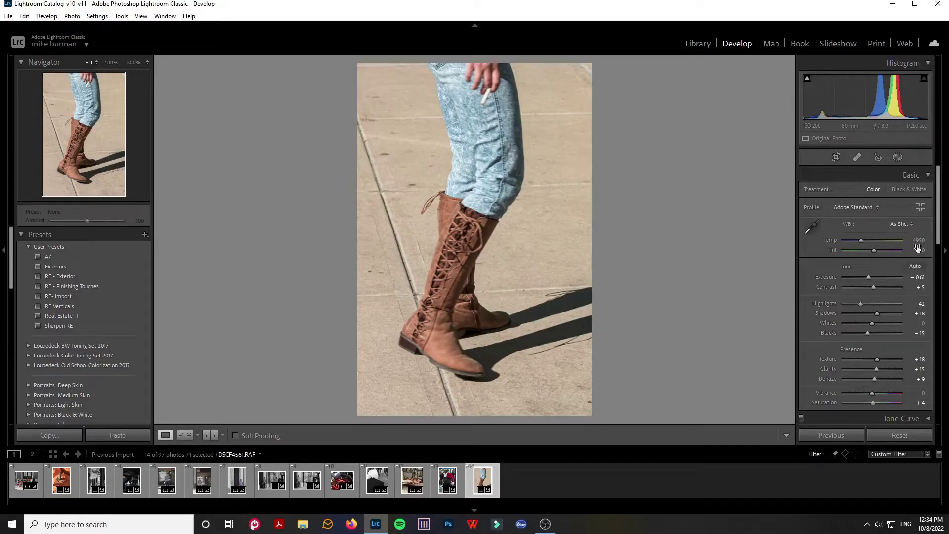
Compare black and white against colour, keep the boots in colour, and open the flower-stall photo.
click(913, 189)
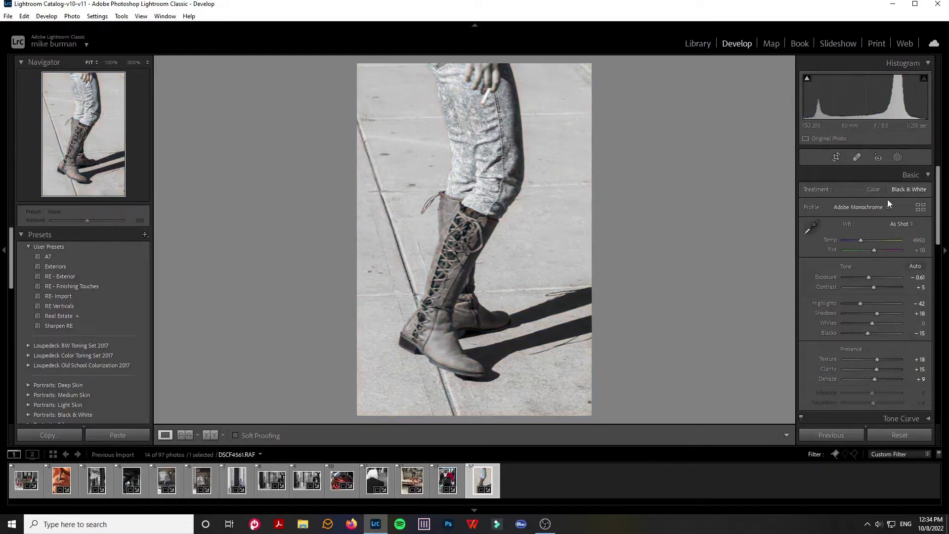
click(872, 190)
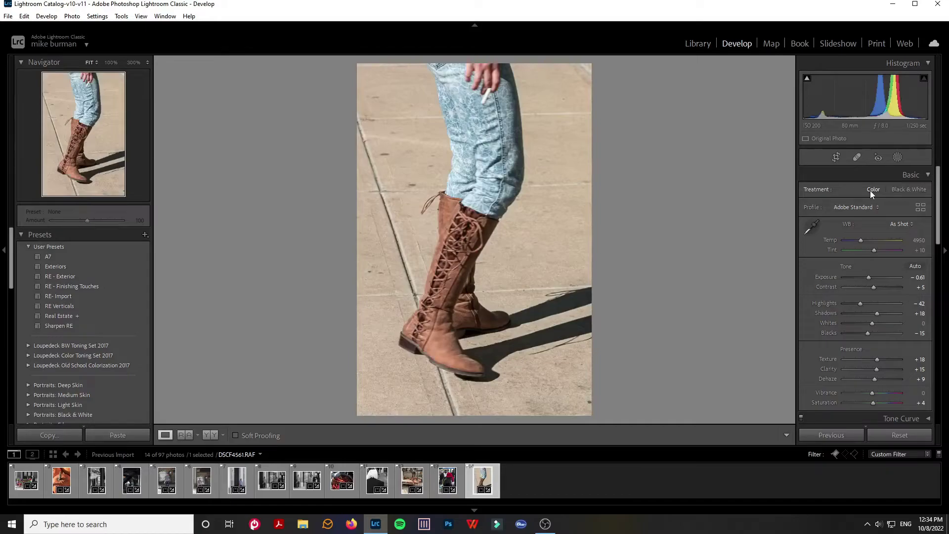
click(910, 191)
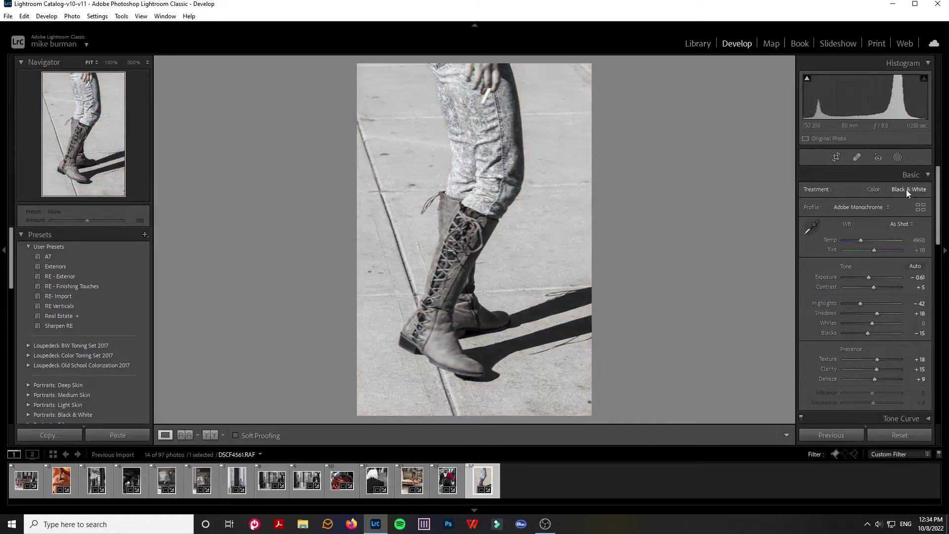
click(873, 190)
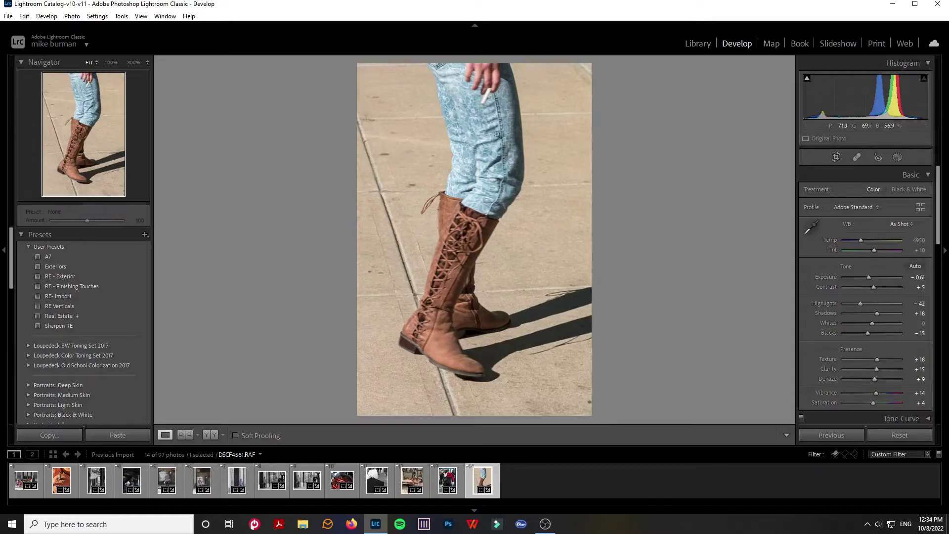
click(28, 481)
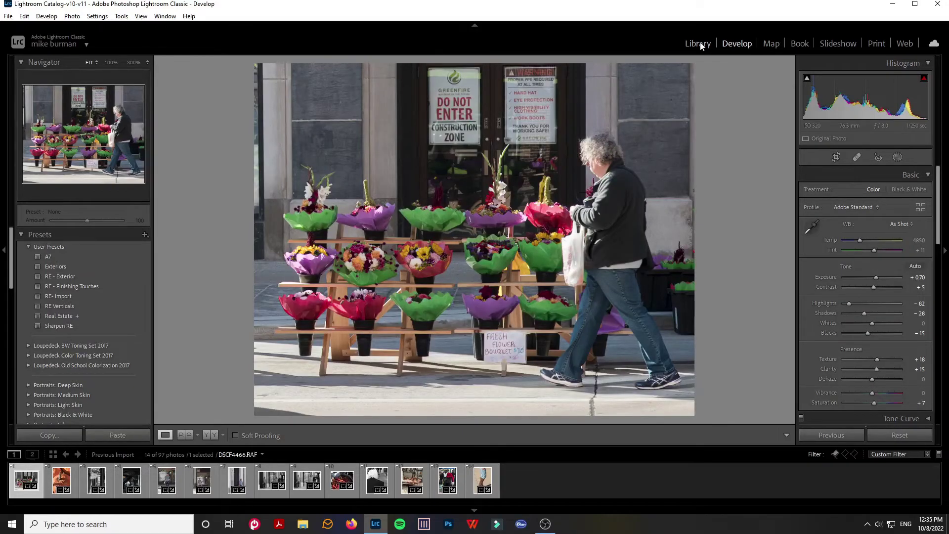
Switch to the Library module and open the flower-stand photo DSCF4466 in Loupe view.
click(698, 44)
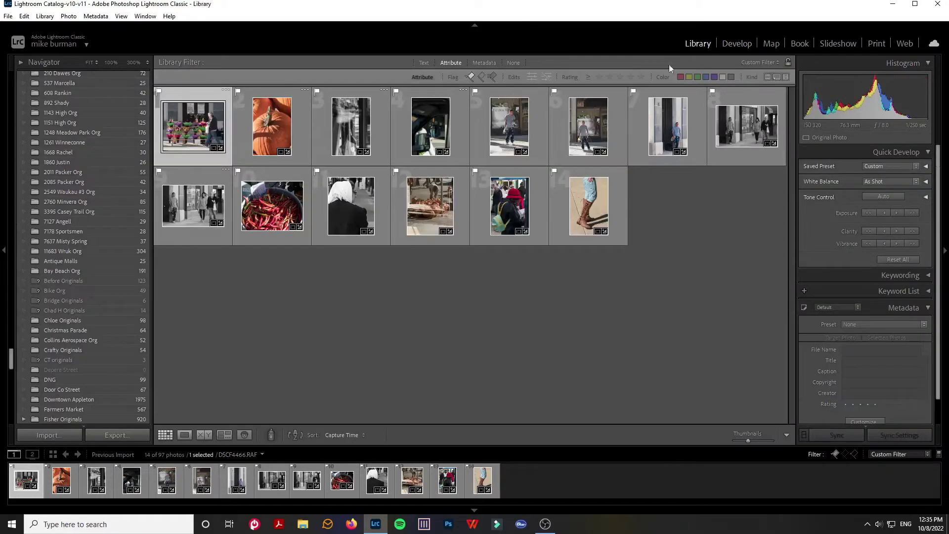
double_click(186, 131)
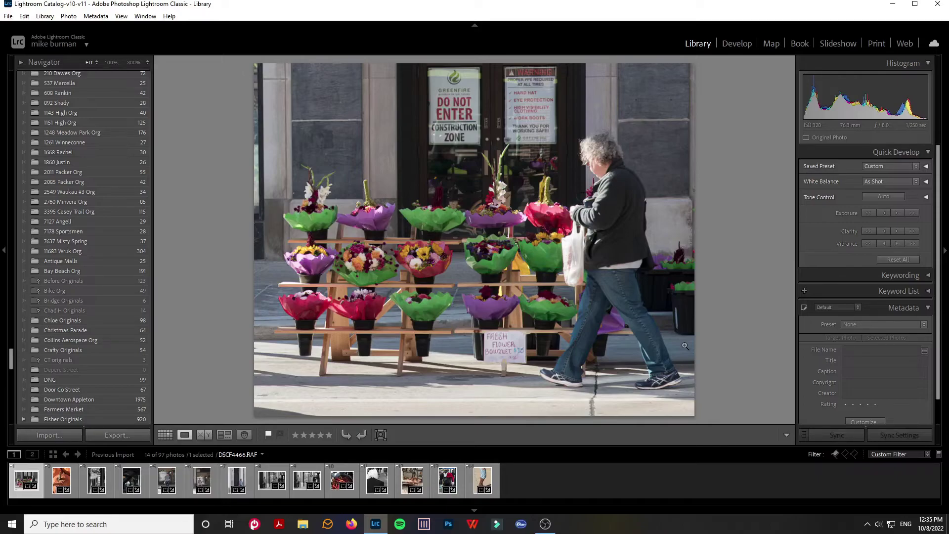
Step through the shoot in Loupe, from the pumpkin photo to the red-hat photo DSCF4559.
key(Right)
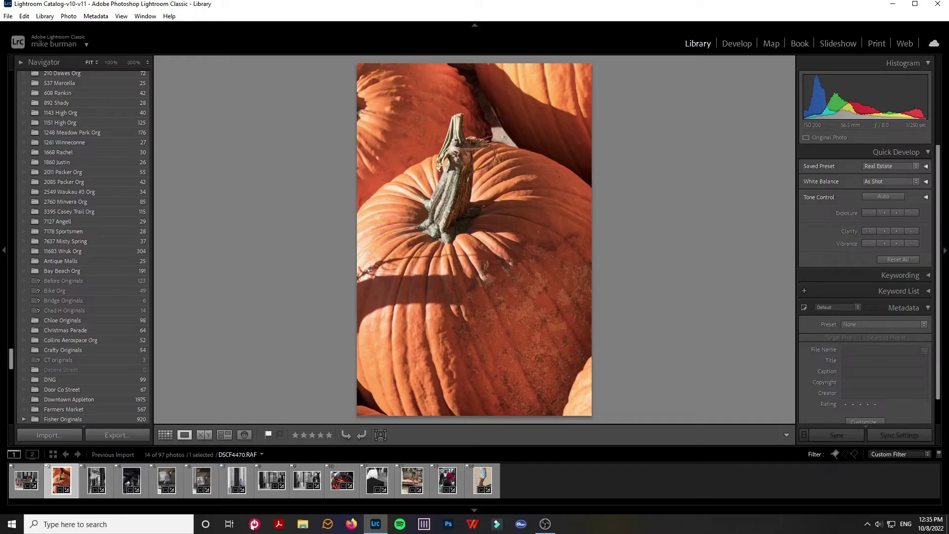
key(Right)
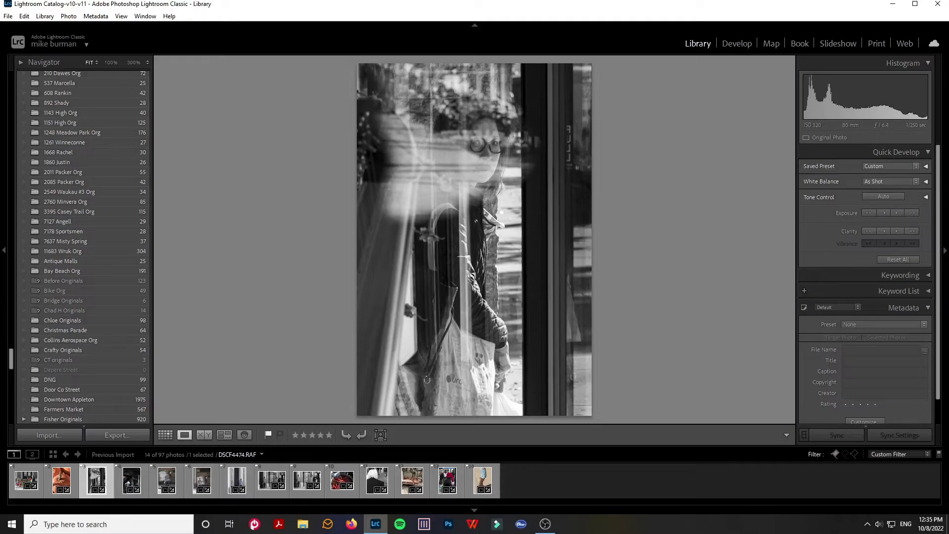
key(Right)
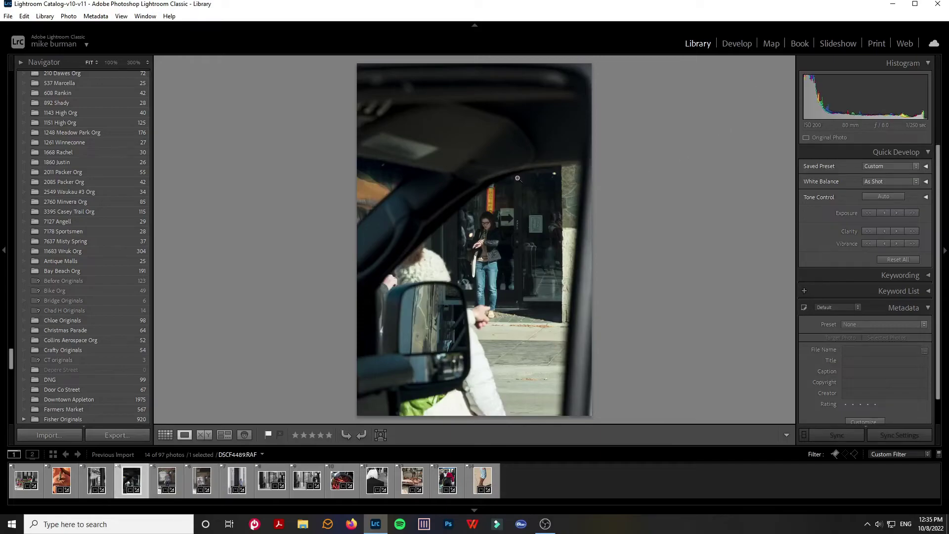
key(Right)
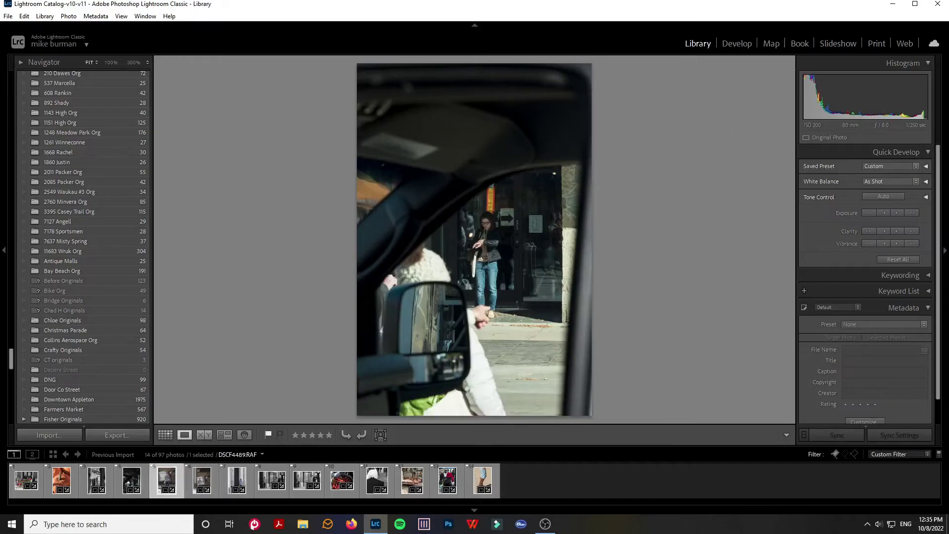
key(Right)
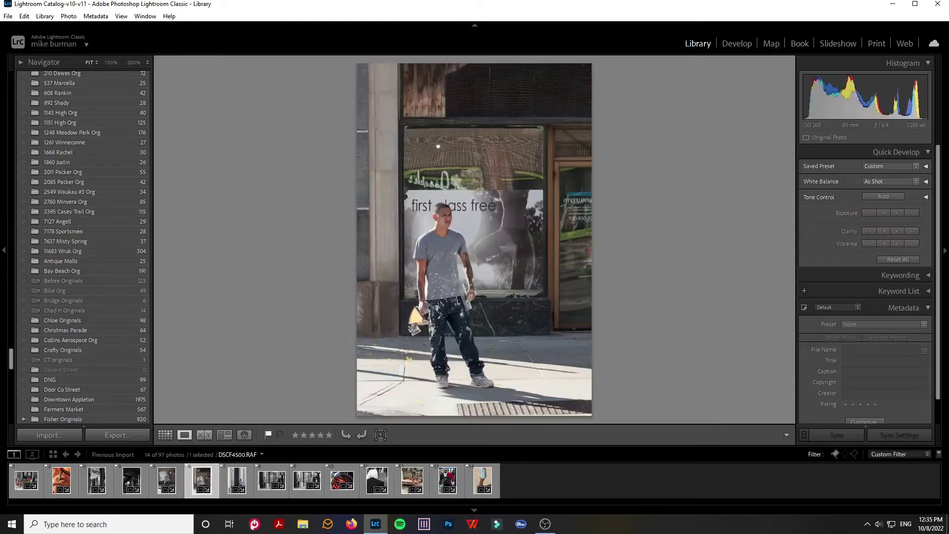
key(Right)
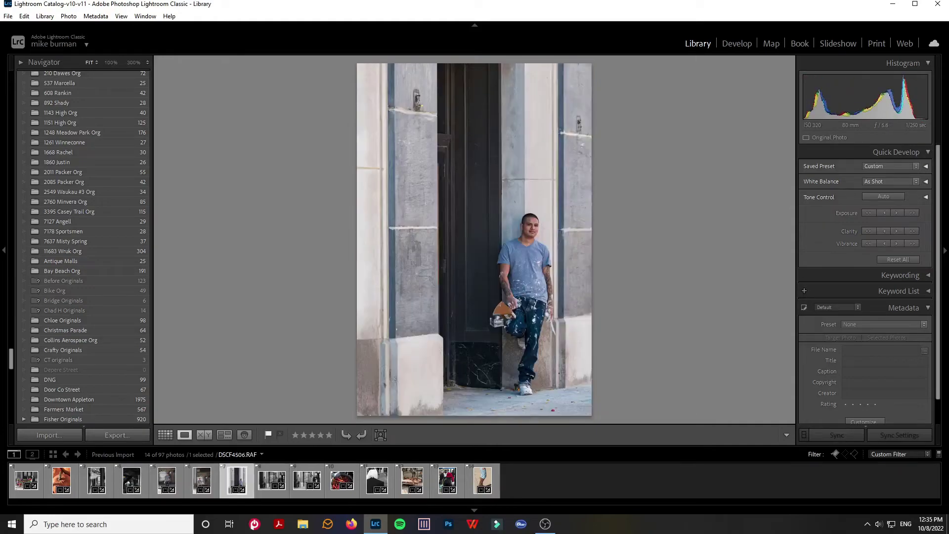
key(Right)
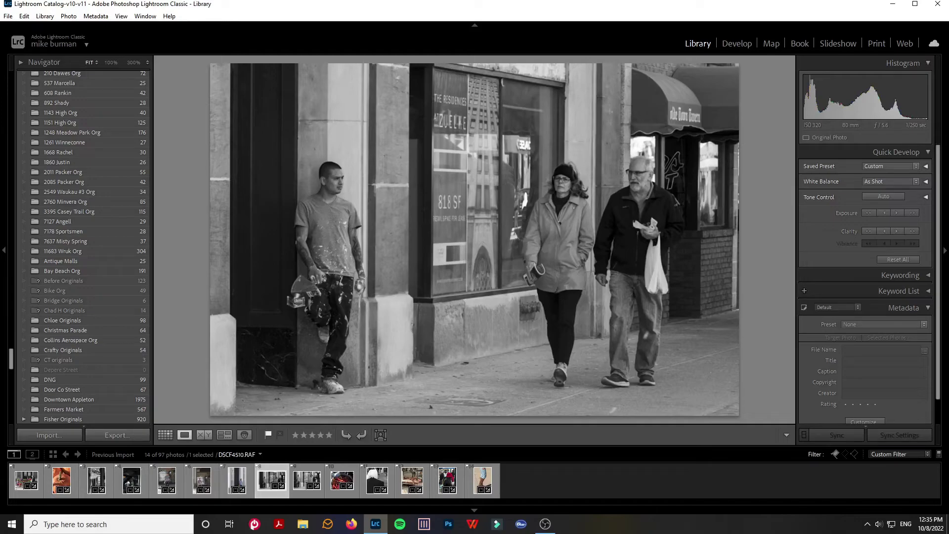
key(Left)
key(Left)
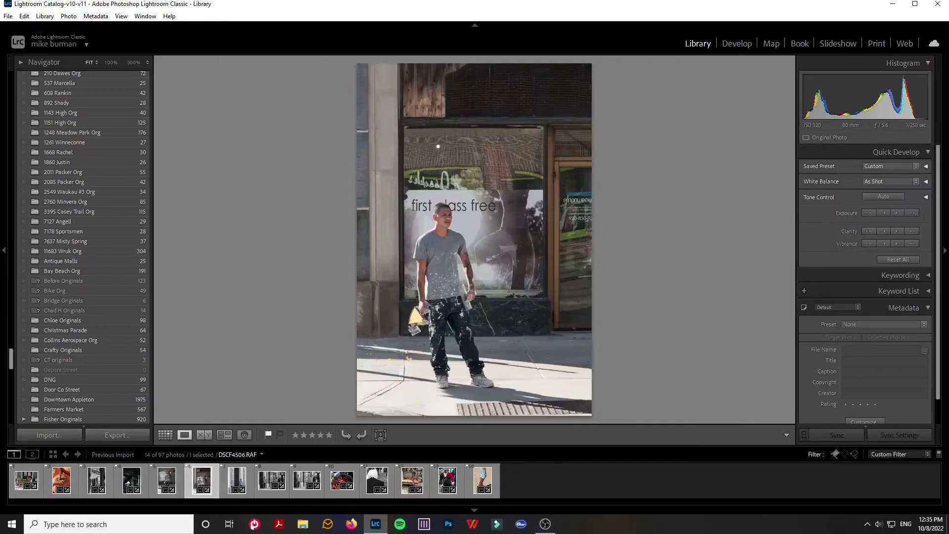
key(Right)
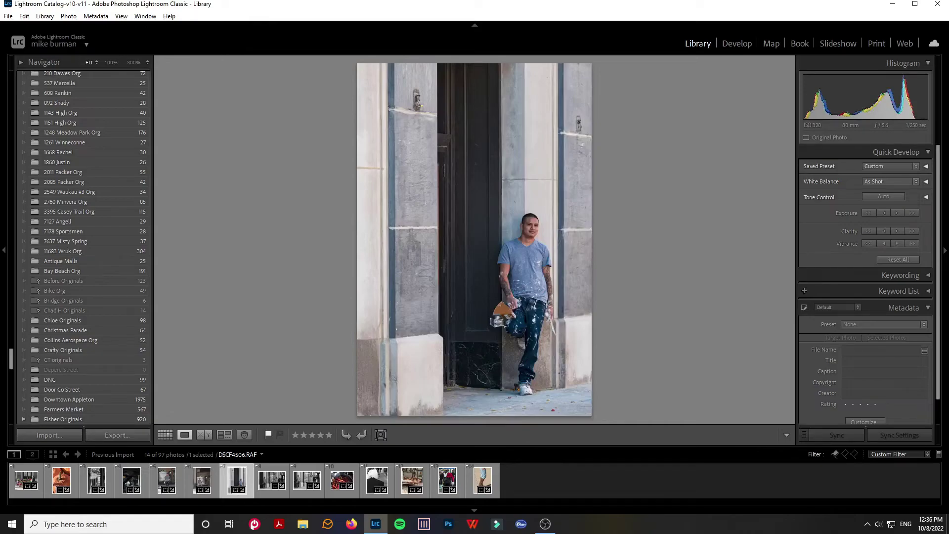
key(Right)
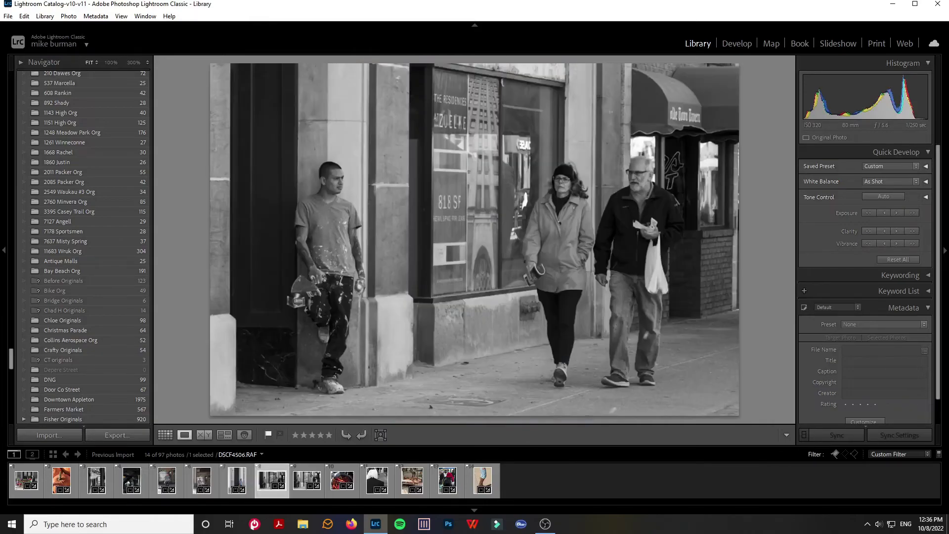
key(Right)
key(Right)
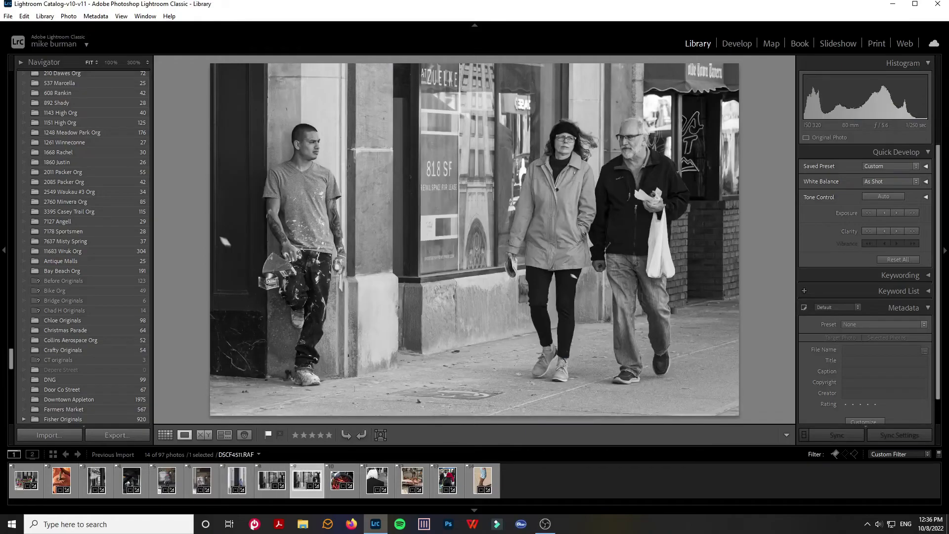
key(Left)
key(Left)
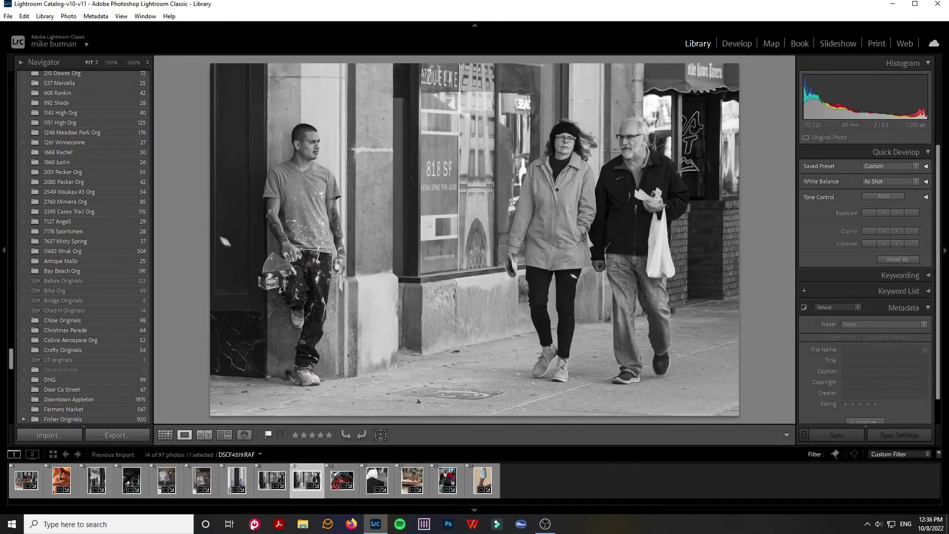
key(Right)
key(Right)
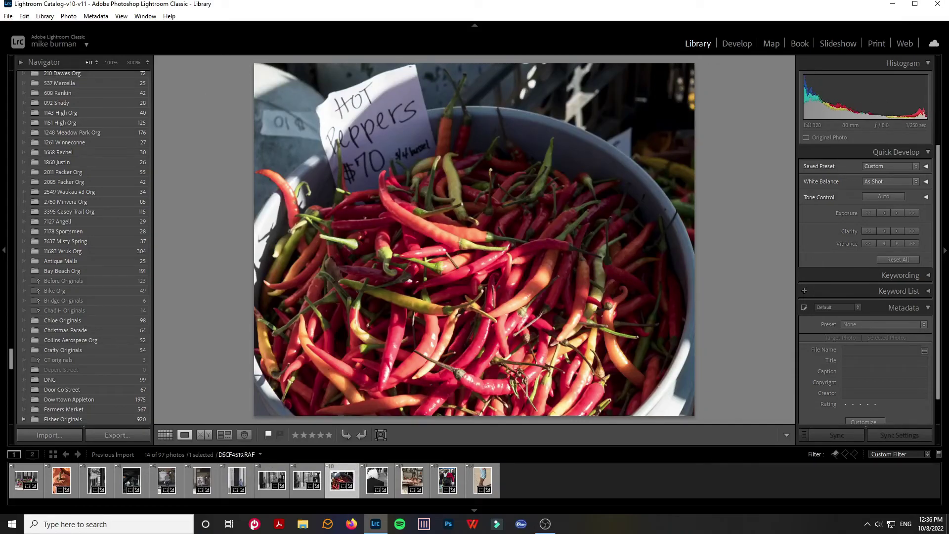
key(Right)
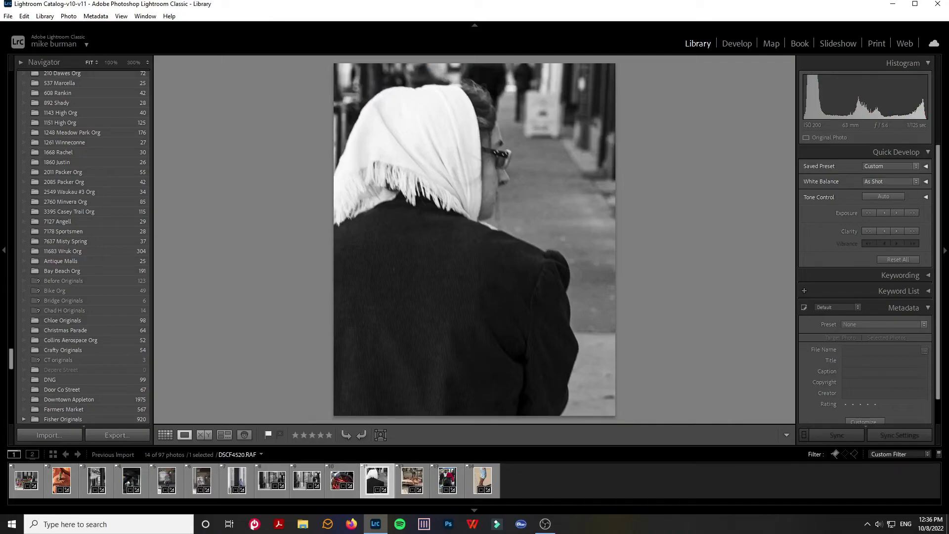
key(Right)
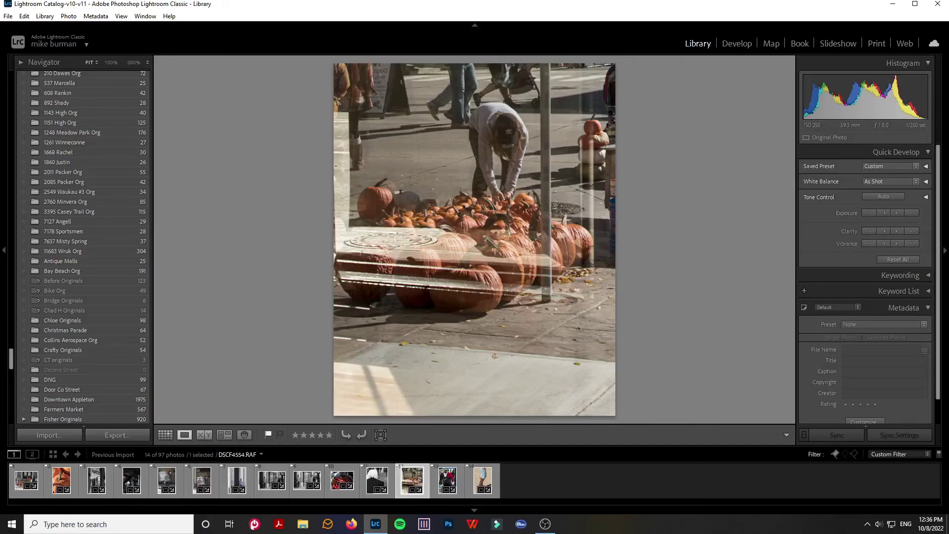
key(Right)
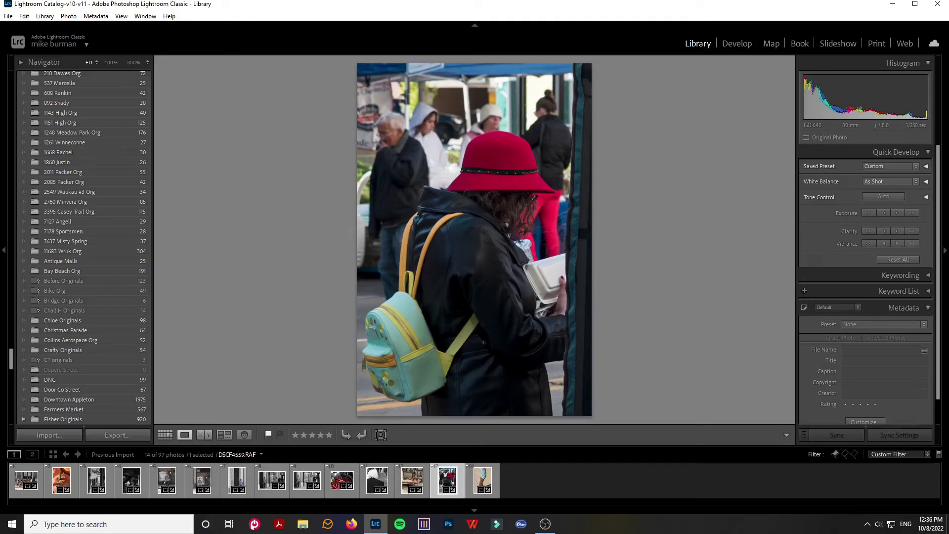
Jump to the boots photo DSCF4561, then step back through the reviewed shots to DSCF4466.
click(482, 480)
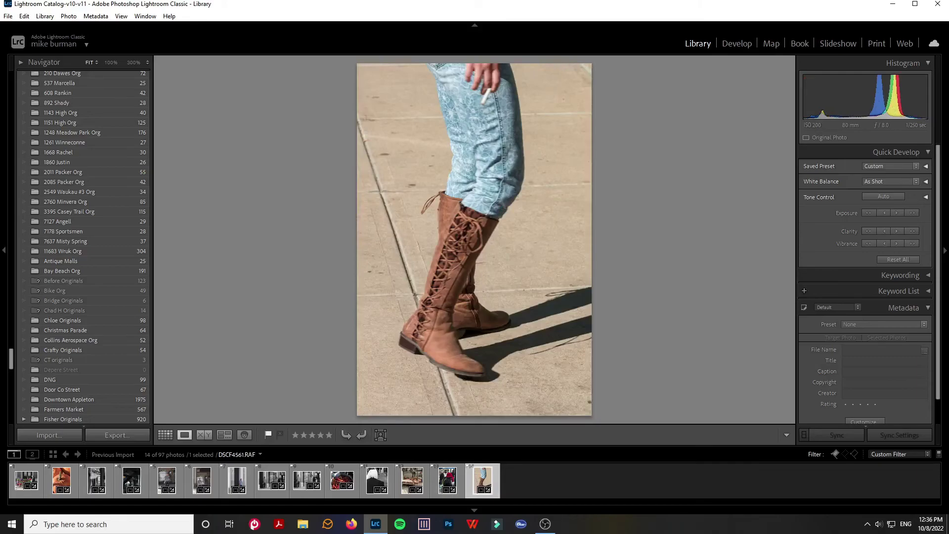
key(Left)
key(Left)
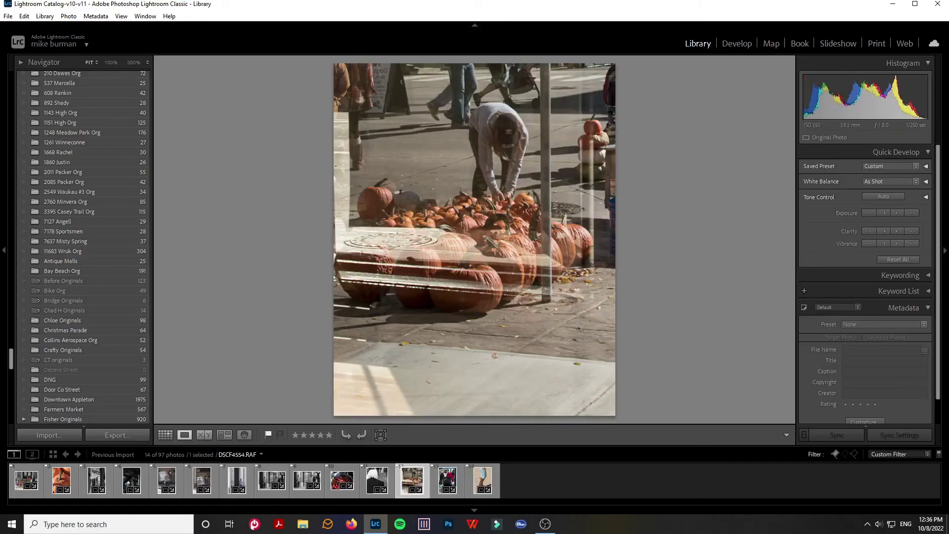
key(Left)
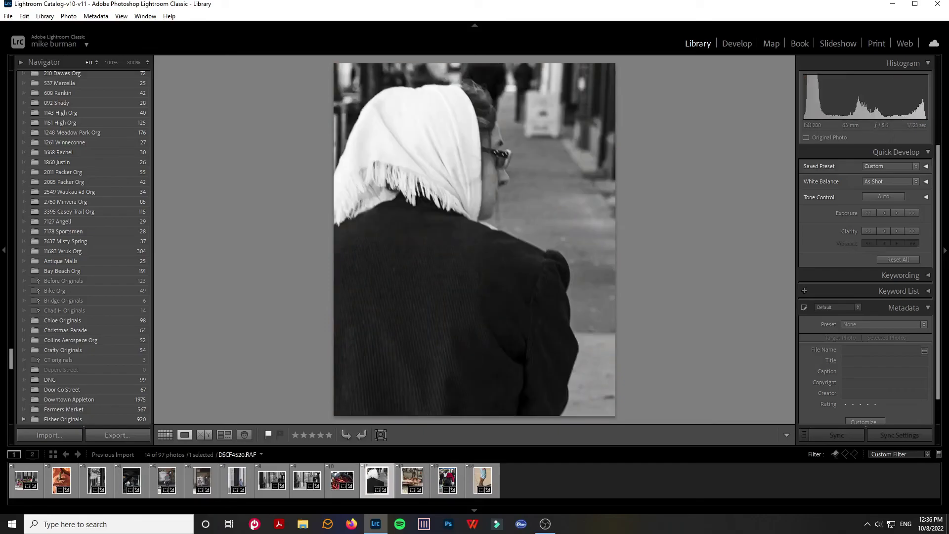
key(Left)
key(Left)
key(Left)
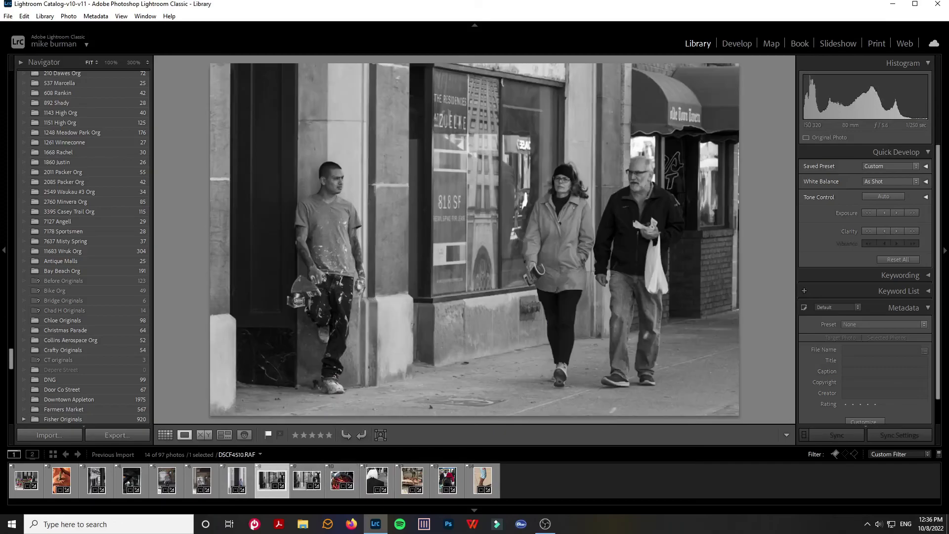
key(Left)
key(Left)
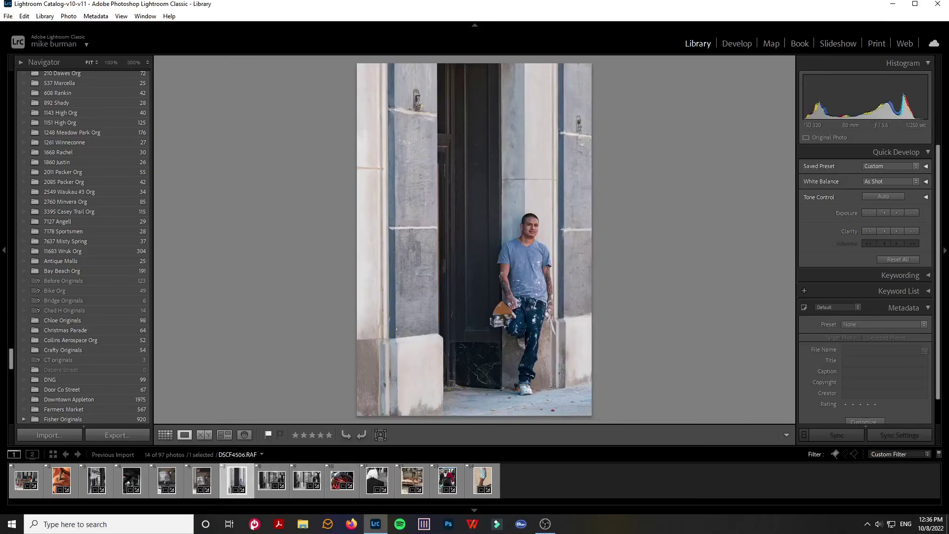
key(Left)
key(Left)
key(Left)
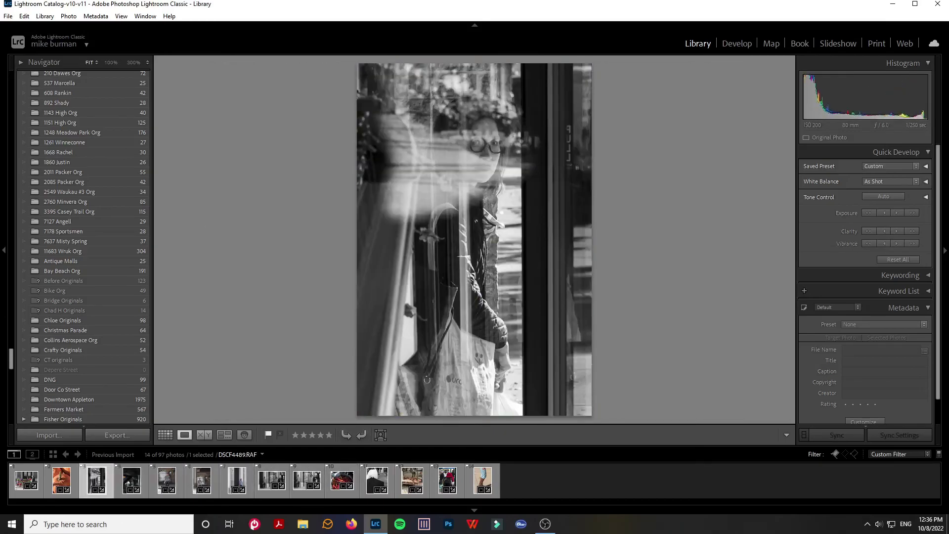
key(Left)
key(Left)
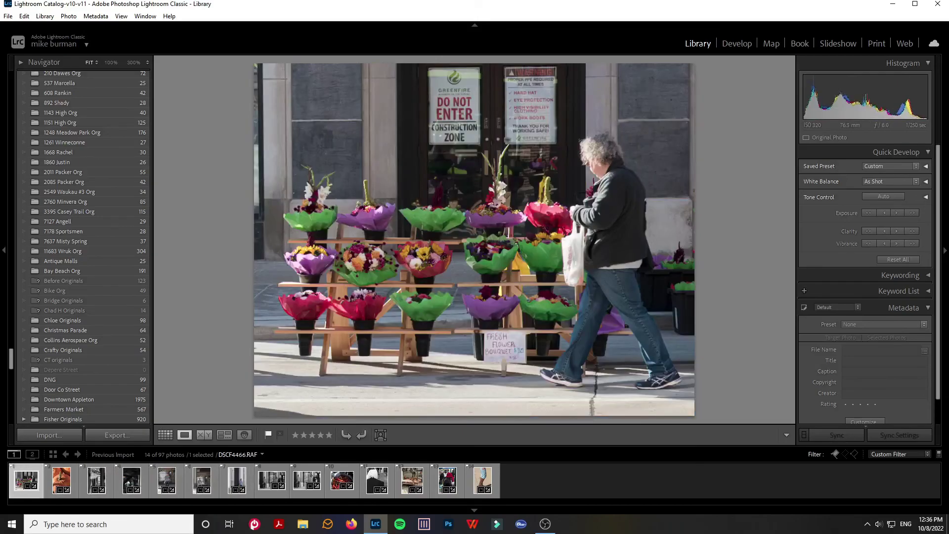